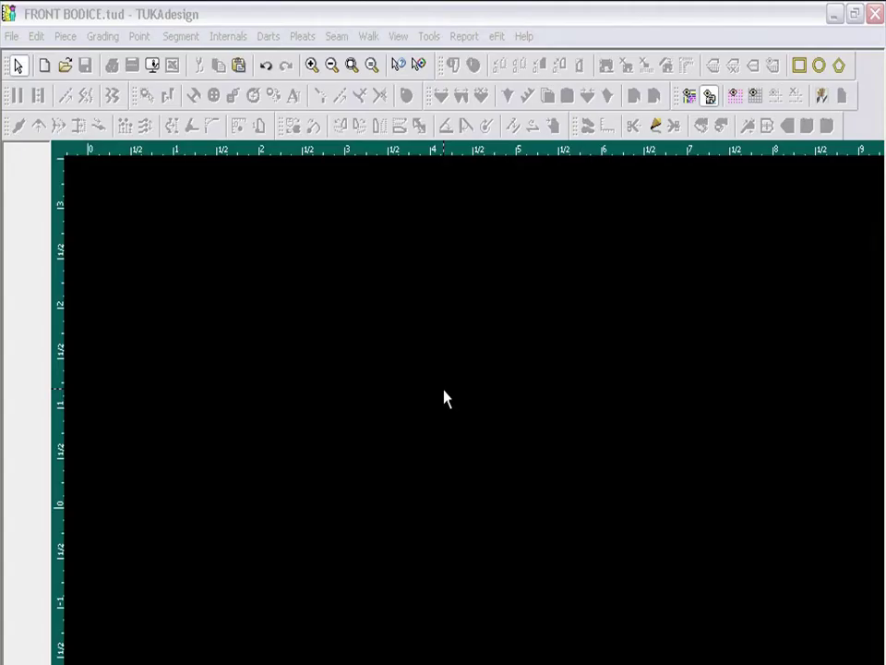
# Create a rectangular piece named FRONT, 17.75 in X by 10.25 in Y, and bring it into the work area
pyautogui.click(799, 66)
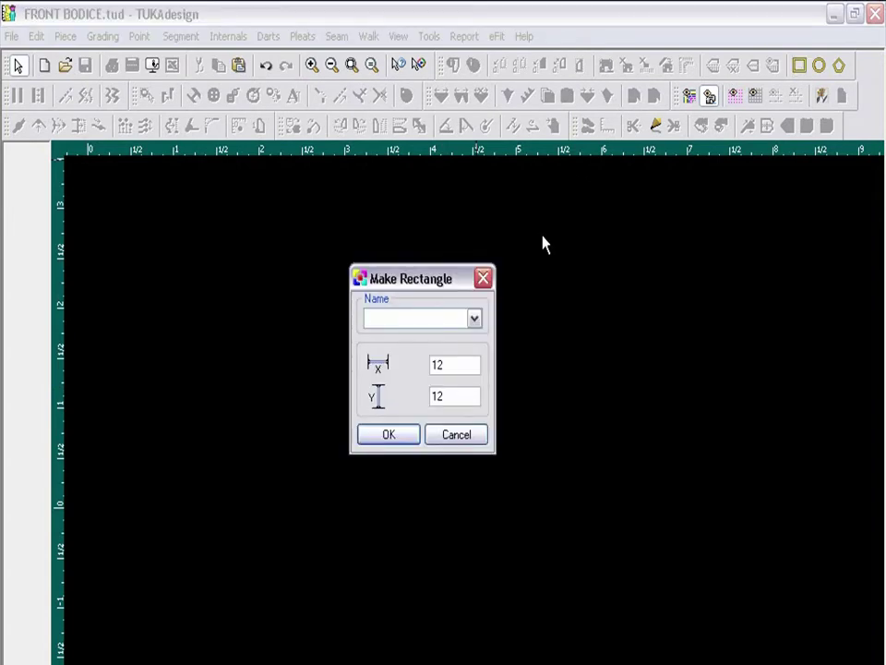
pyautogui.click(474, 319)
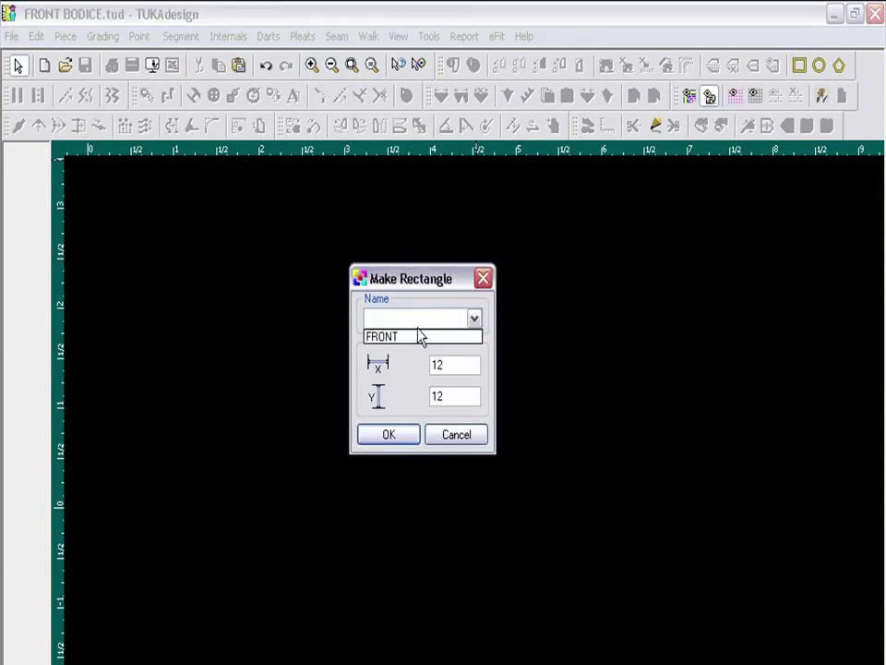
pyautogui.click(404, 341)
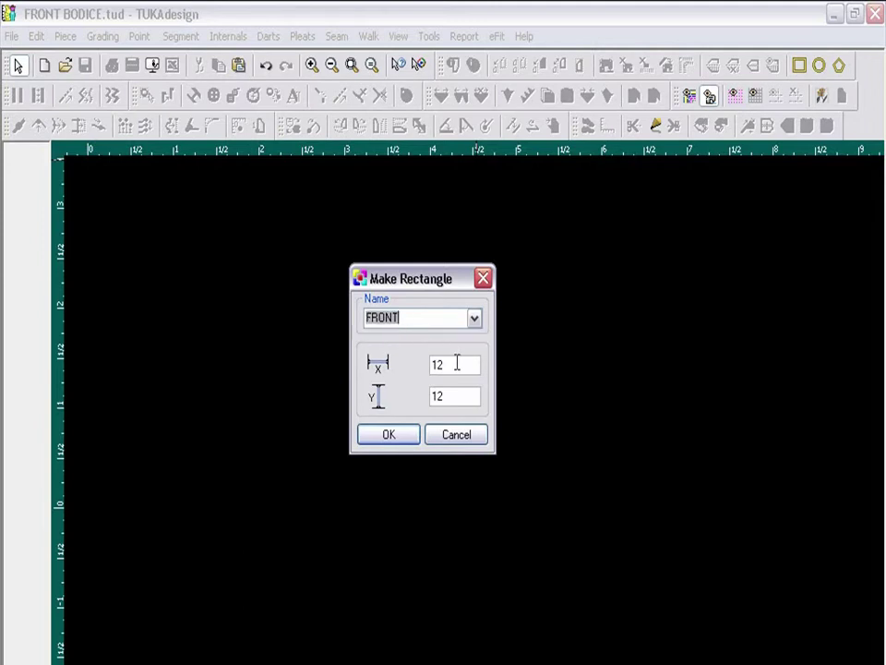
pyautogui.press('Tab')
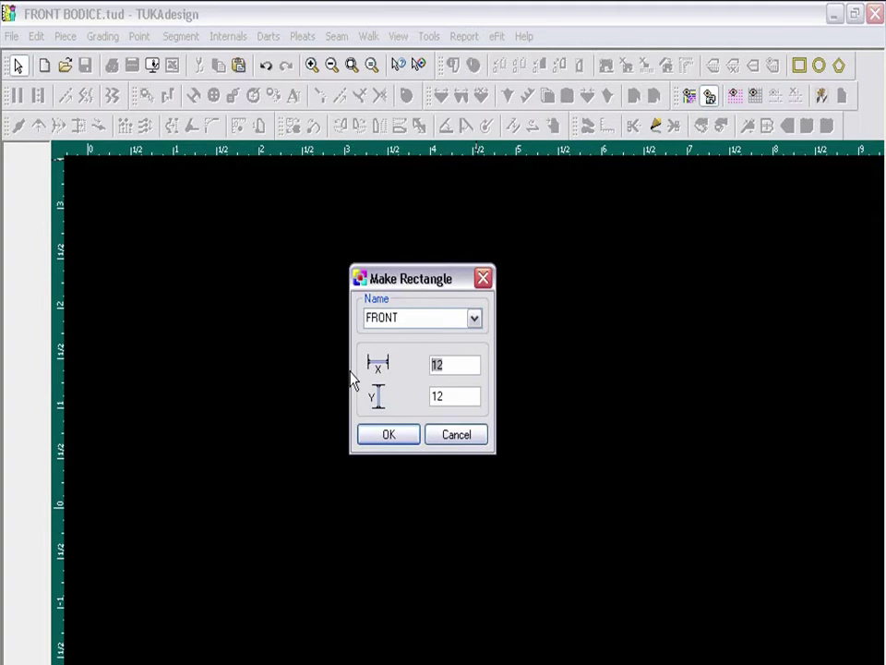
pyautogui.write('17.75')
pyautogui.doubleClick(468, 397)
pyautogui.write('1')
pyautogui.click(389, 436)
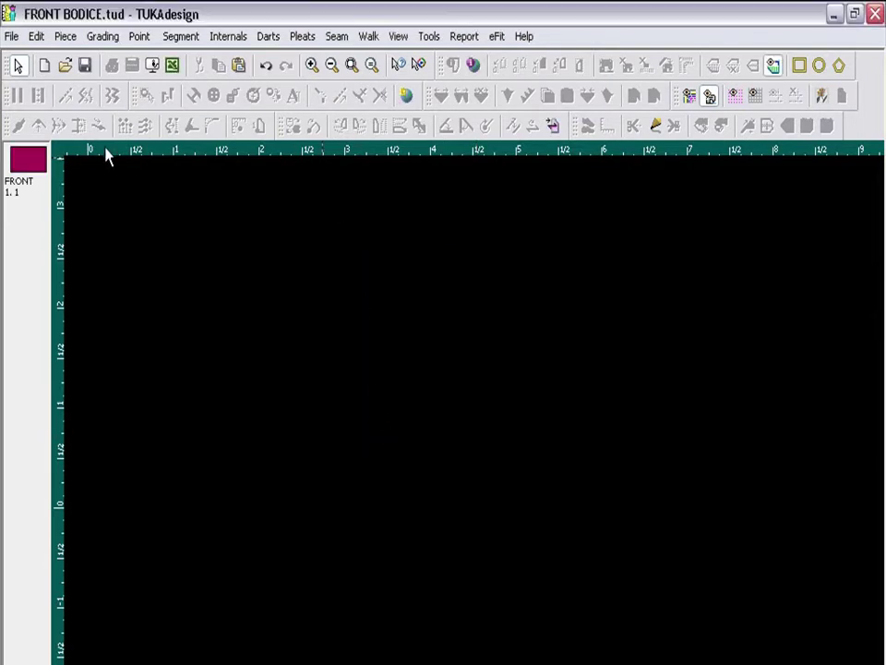
pyautogui.click(21, 167)
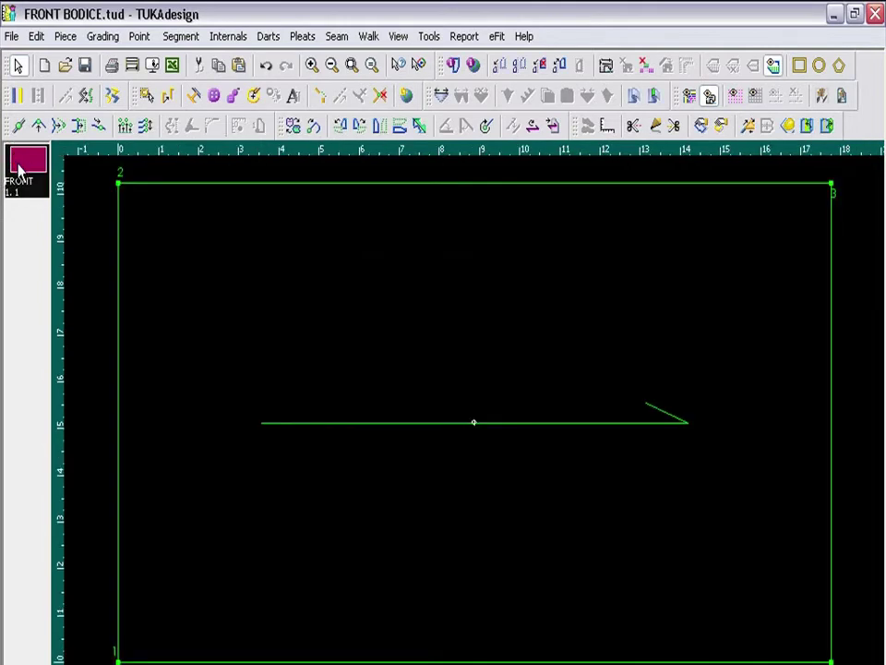
pyautogui.click(332, 66)
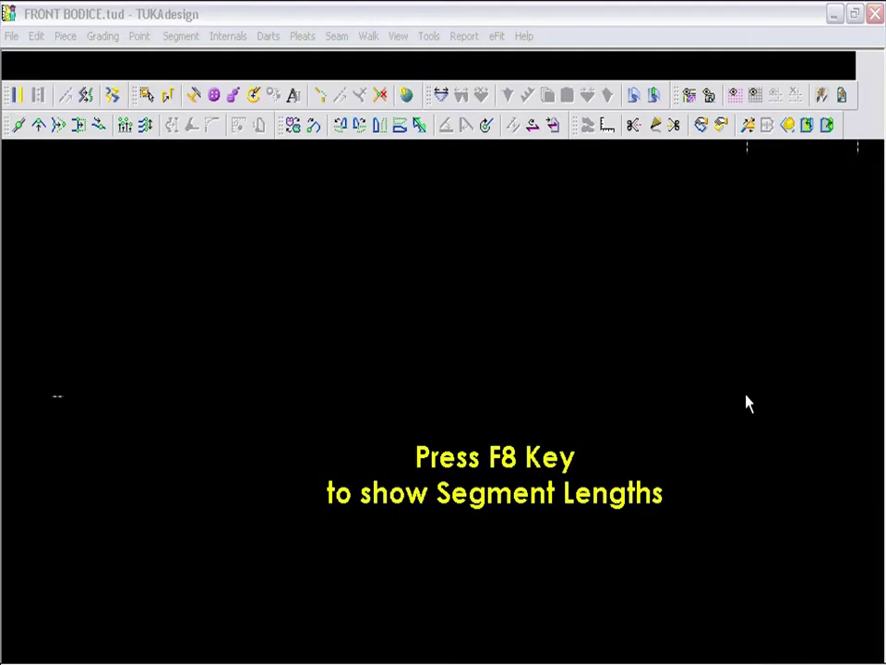
# Start an internal line on the rectangle's bottom edge, 14 5/8 from point 1
pyautogui.click(657, 123)
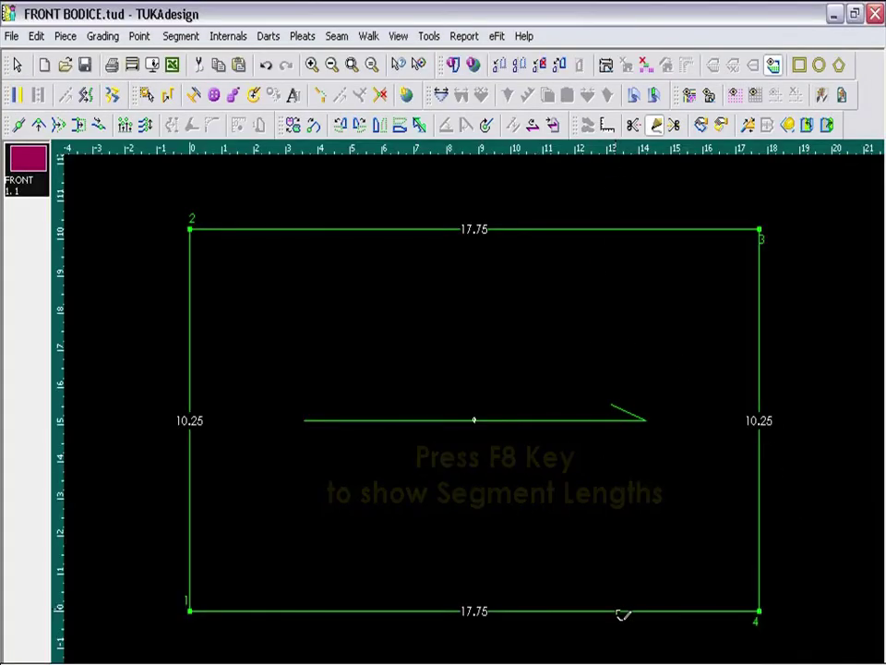
pyautogui.click(616, 612)
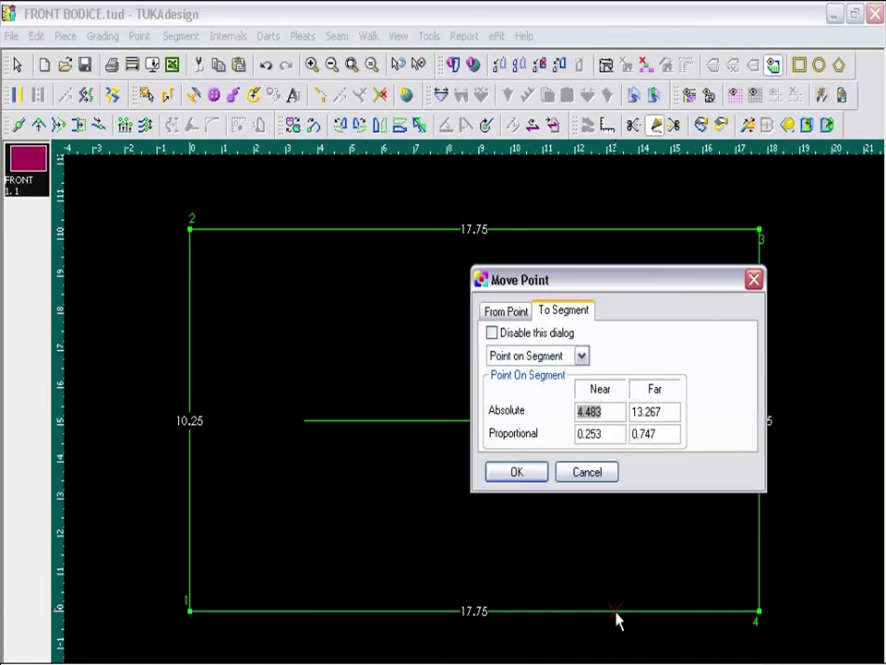
pyautogui.click(677, 412)
pyautogui.write('14.5/8')
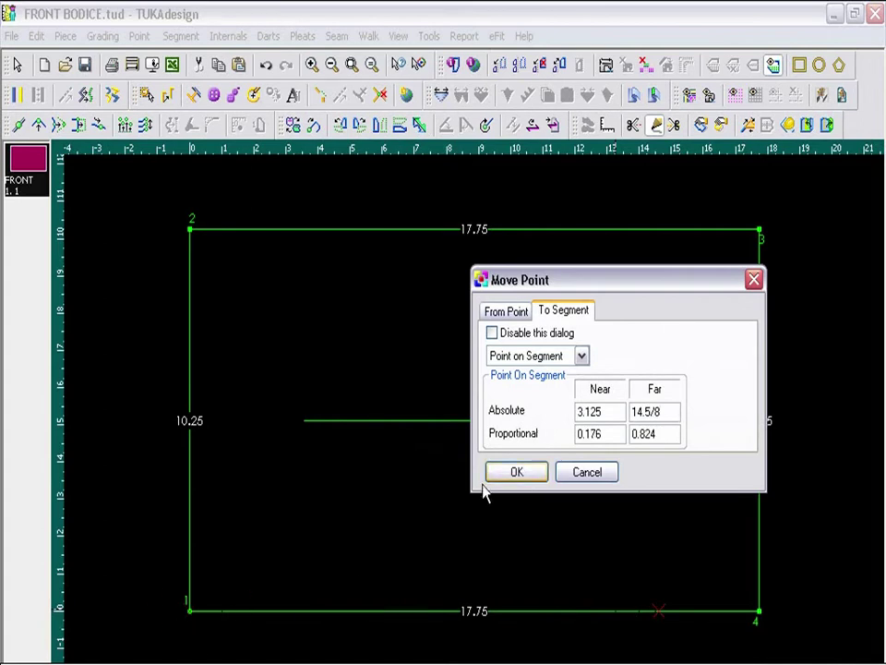
pyautogui.click(515, 477)
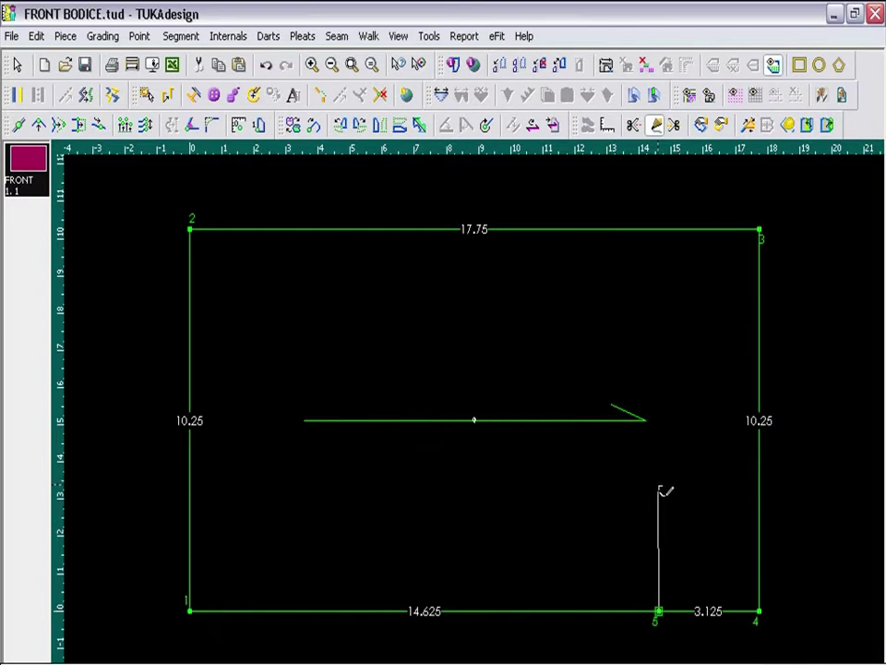
# End the internal line straight above its start point, with an X offset of 0 and Y offset of 3
pyautogui.click(659, 490)
pyautogui.moveTo(559, 394); pyautogui.dragTo(523, 394)
pyautogui.write('0')
pyautogui.press('Tab')
pyautogui.write('3')
pyautogui.click(532, 473)
pyautogui.rightClick(685, 511)
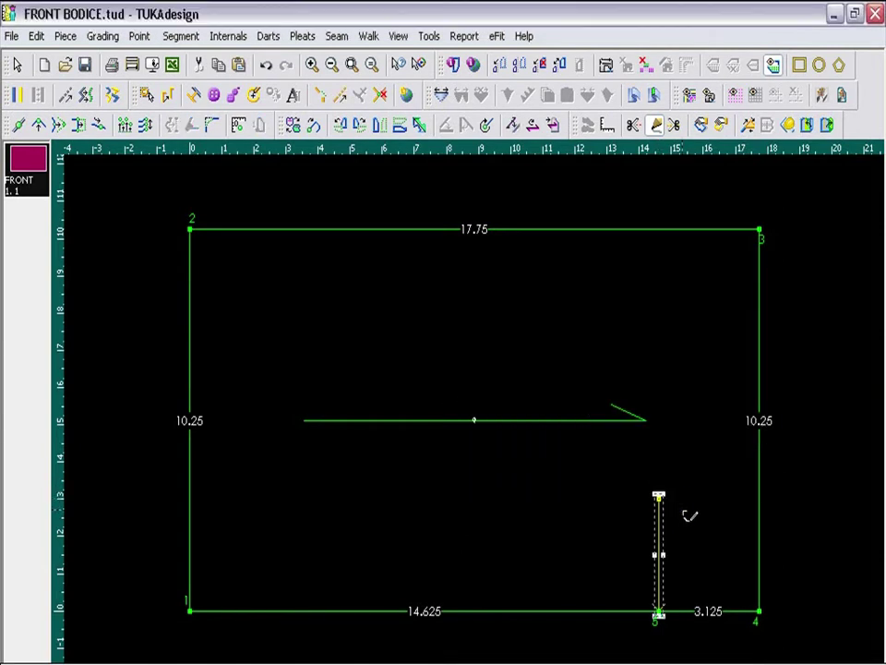
# Start a second internal line on the rectangle's right edge, 7.375 up from the lower-right corner
pyautogui.click(760, 369)
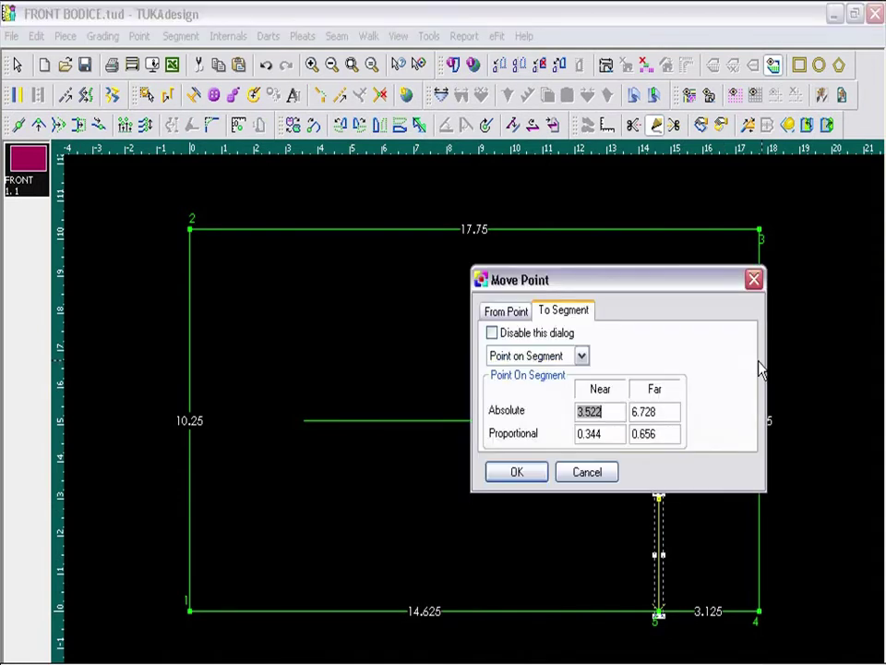
pyautogui.doubleClick(669, 408)
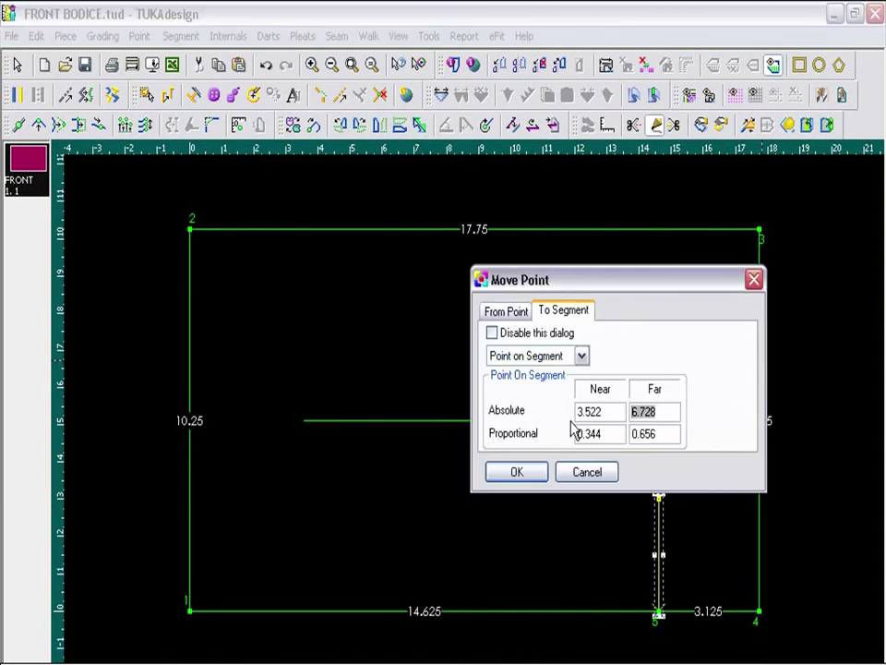
pyautogui.write('7.375')
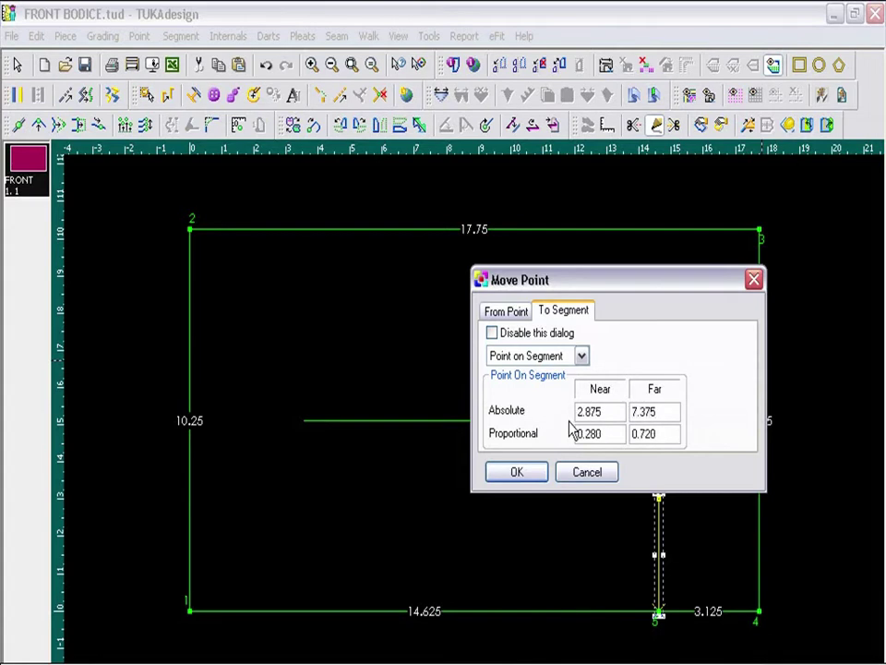
pyautogui.click(517, 472)
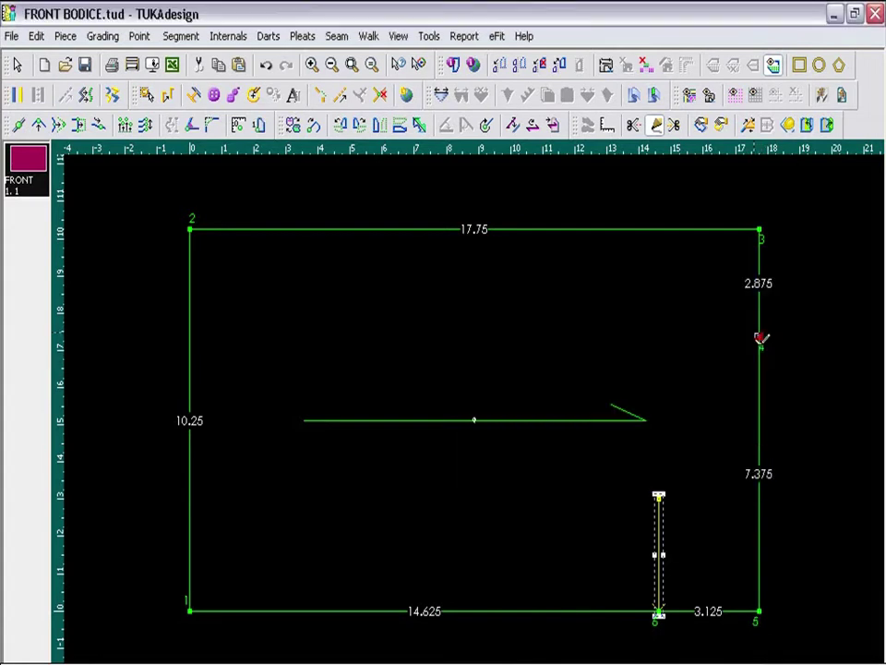
# End the second line horizontally inside the rectangle, with an X offset of -3 and Y offset of 0
pyautogui.click(647, 339)
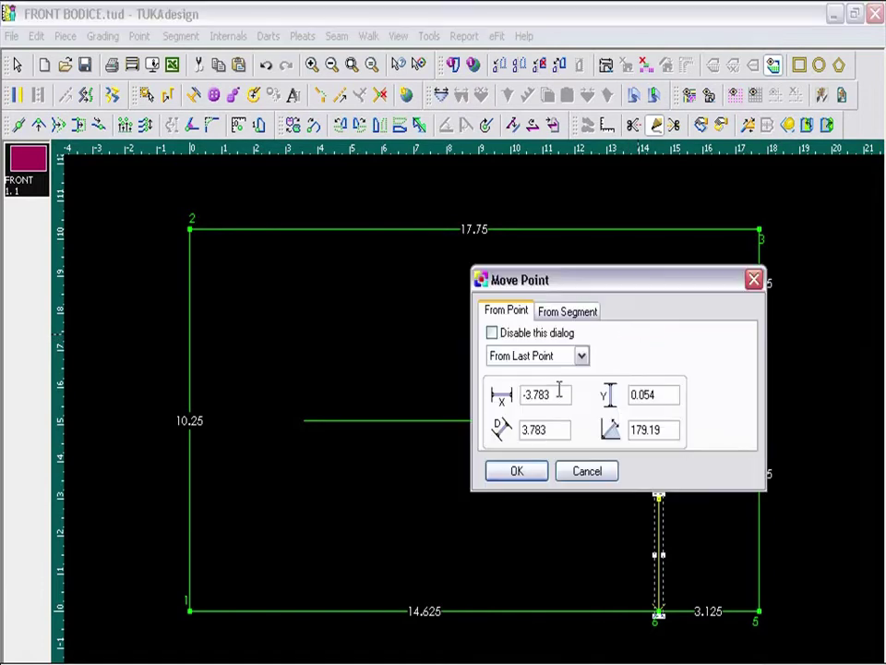
pyautogui.moveTo(560, 394); pyautogui.dragTo(460, 406)
pyautogui.write('-3')
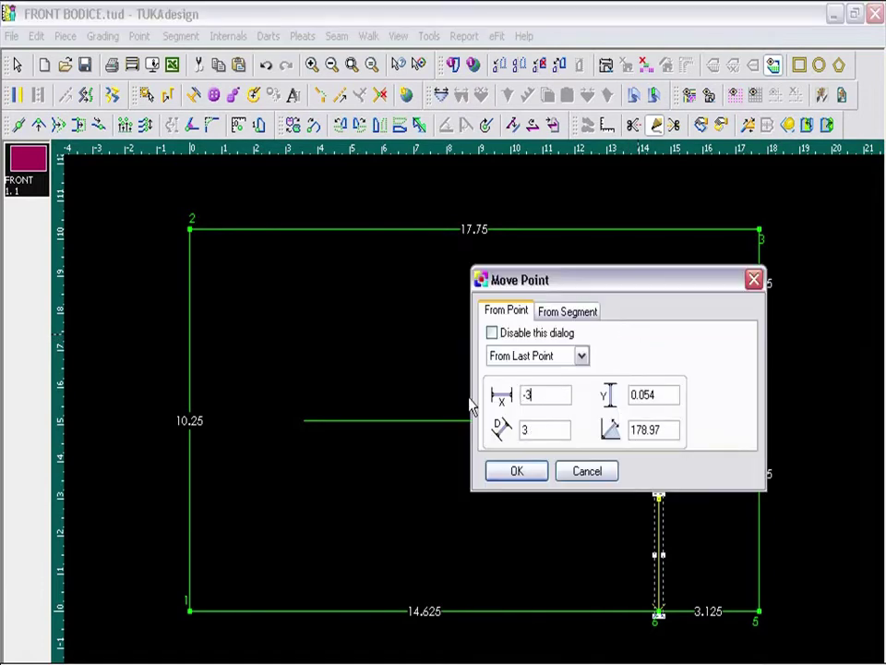
pyautogui.doubleClick(645, 394)
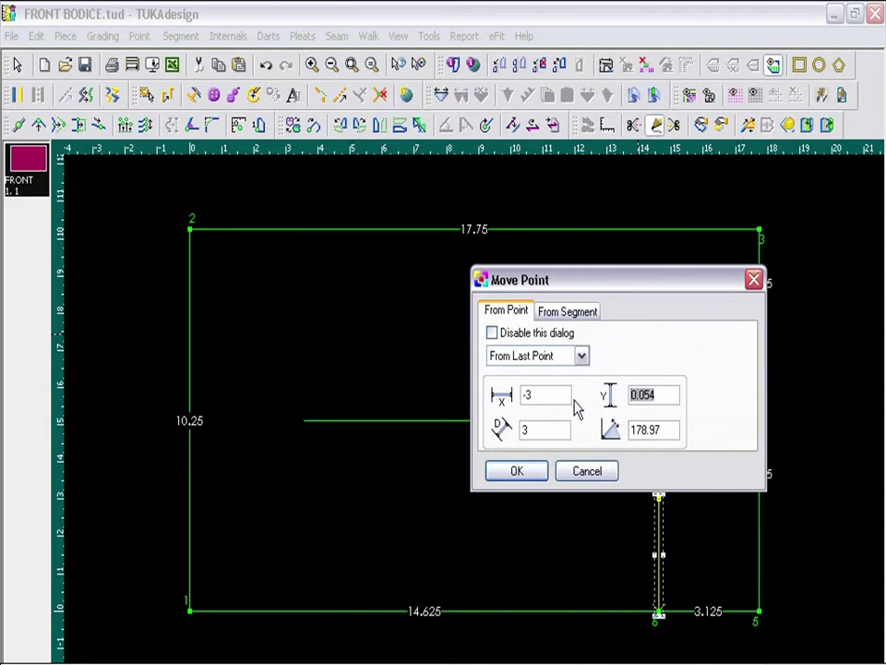
pyautogui.write('0')
pyautogui.click(517, 471)
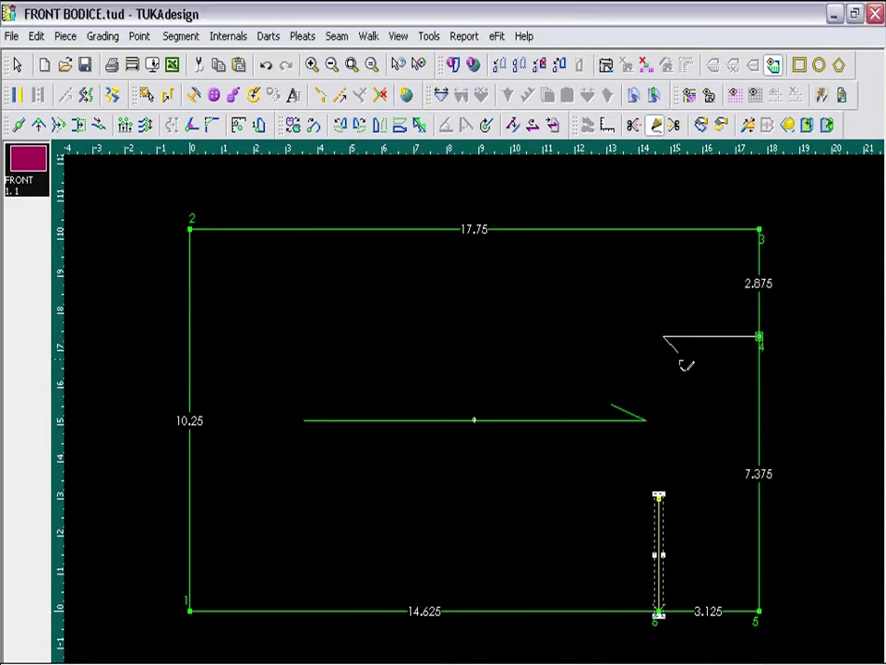
pyautogui.press('Escape')
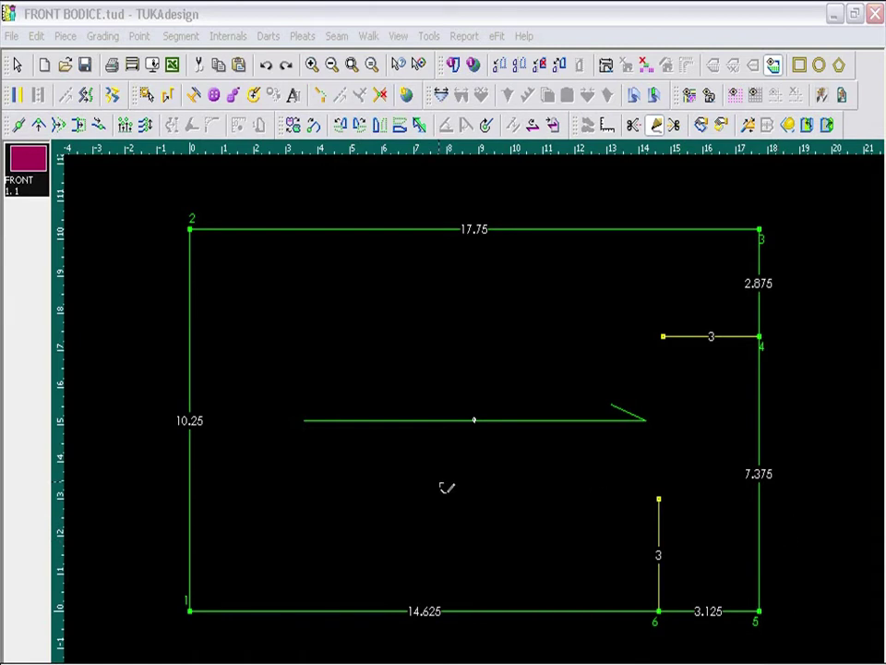
# Draw a diagonal internal line 17.875 long from point 1 towards the horizontal guide line at the right edge
pyautogui.click(191, 610)
pyautogui.click(192, 615)
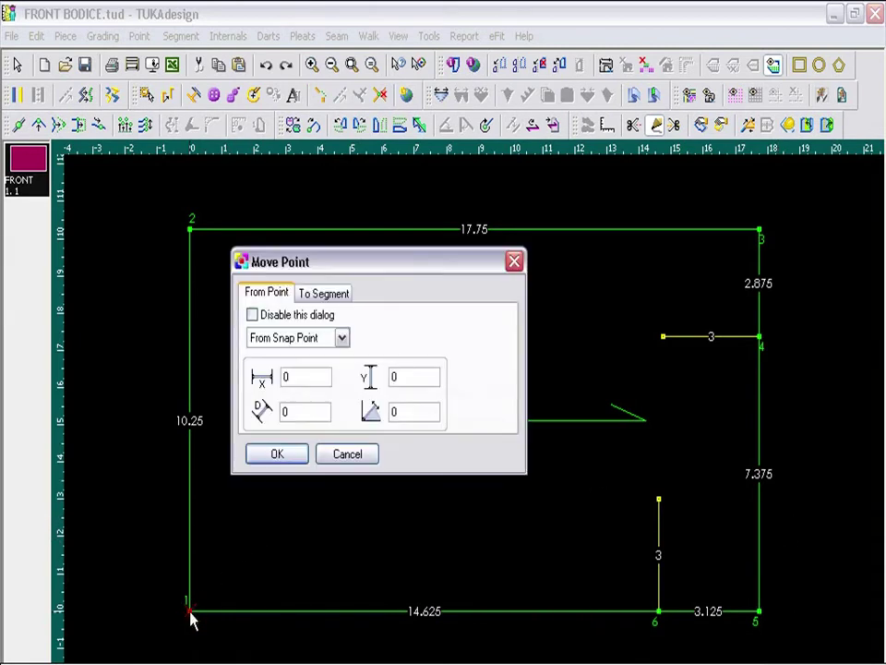
pyautogui.click(275, 455)
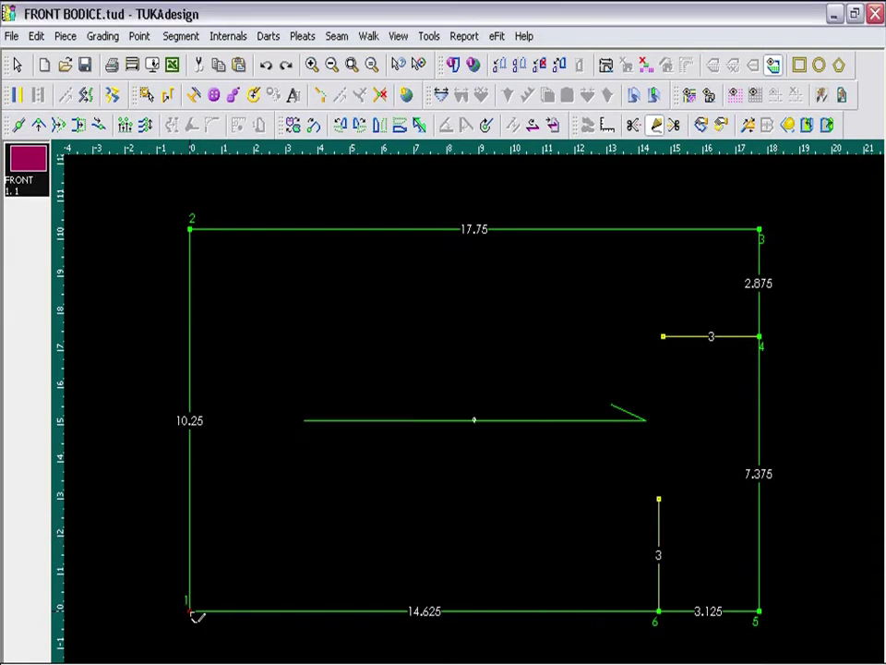
pyautogui.click(737, 323)
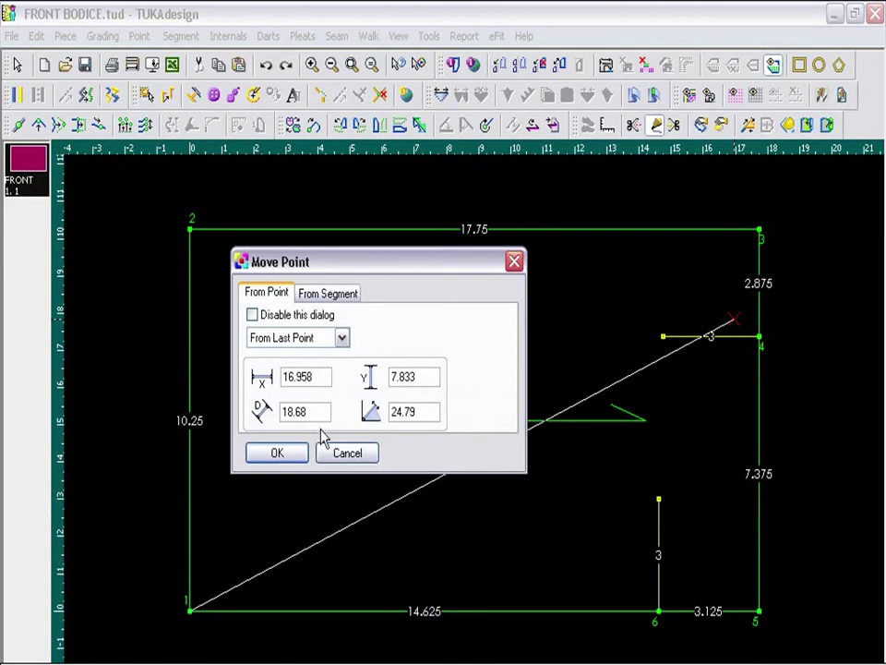
pyautogui.moveTo(325, 413); pyautogui.dragTo(234, 453)
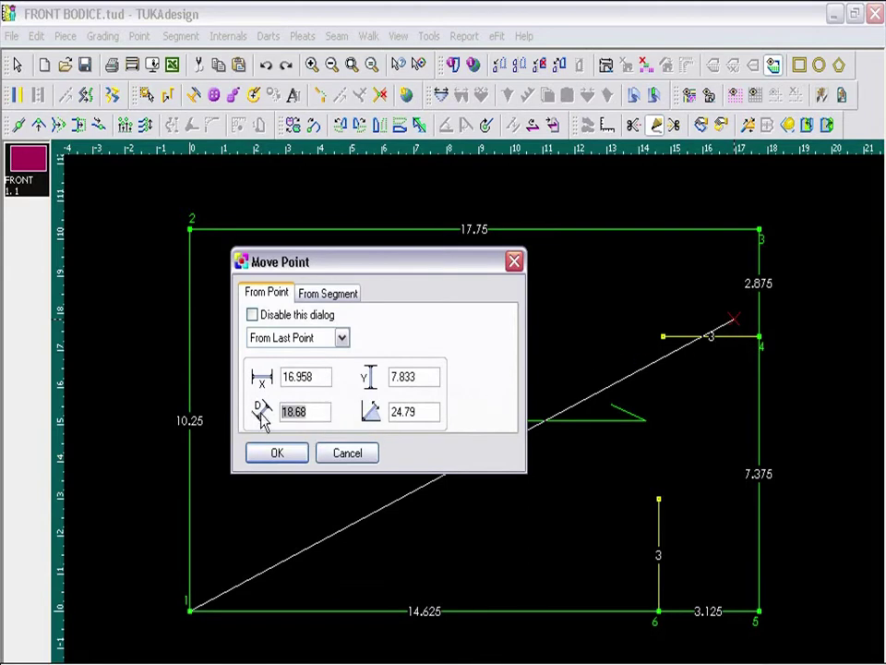
pyautogui.write('17')
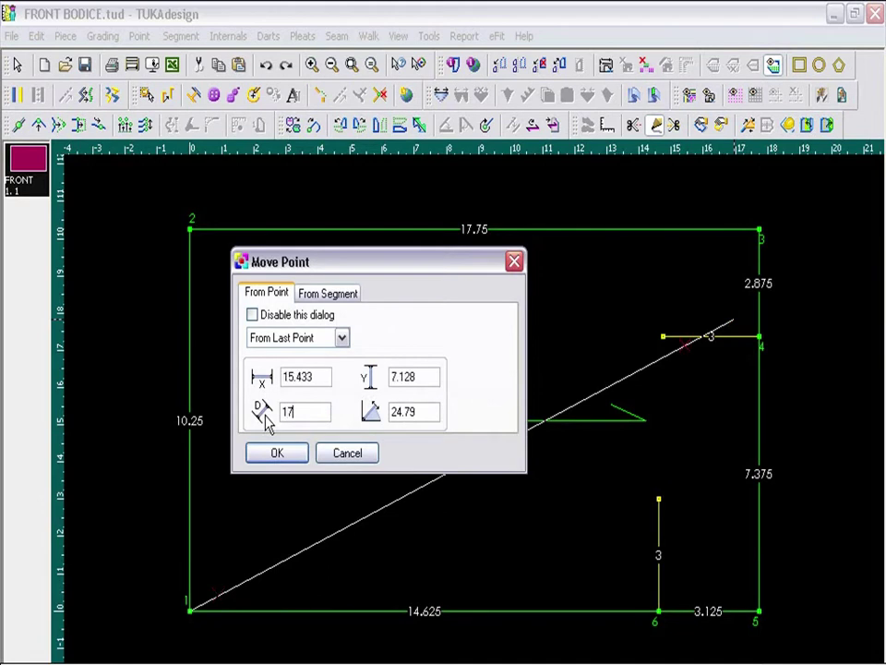
pyautogui.write('.875')
pyautogui.click(293, 459)
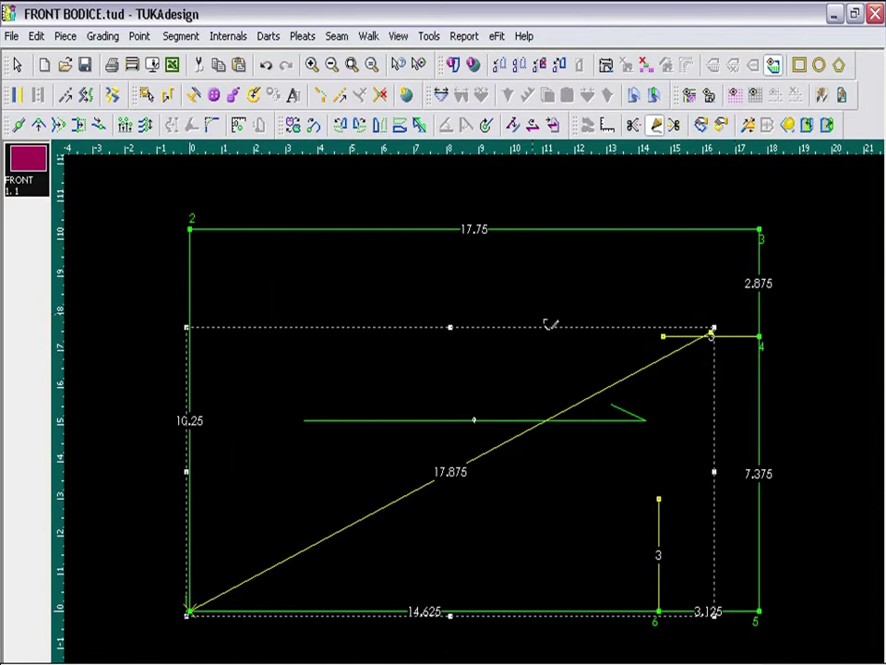
# Rotate the diagonal line about point 1 by about -0.54 degrees so its free end meets the horizontal guide line
pyautogui.click(314, 127)
pyautogui.click(713, 334)
pyautogui.click(713, 335)
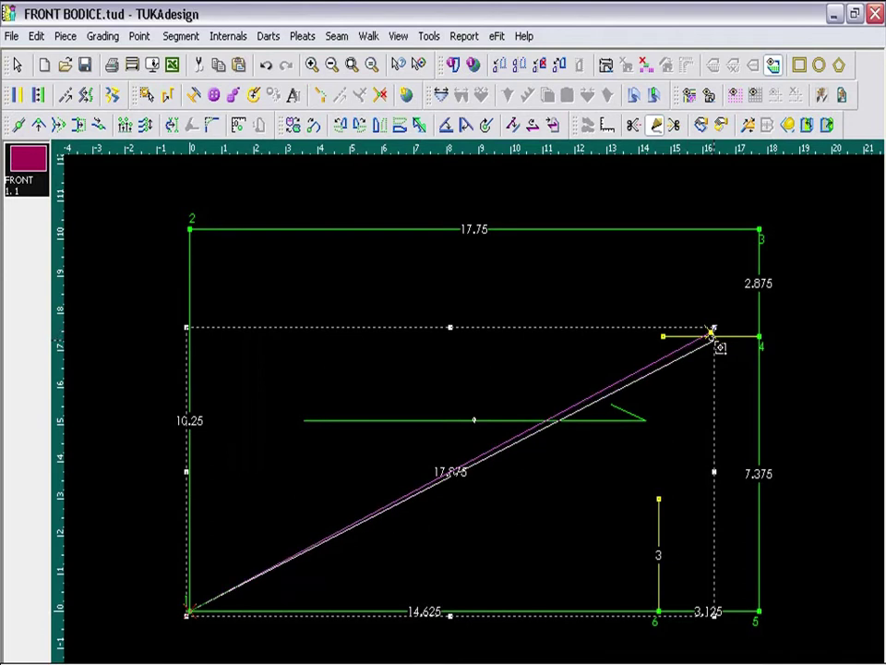
pyautogui.click(716, 336)
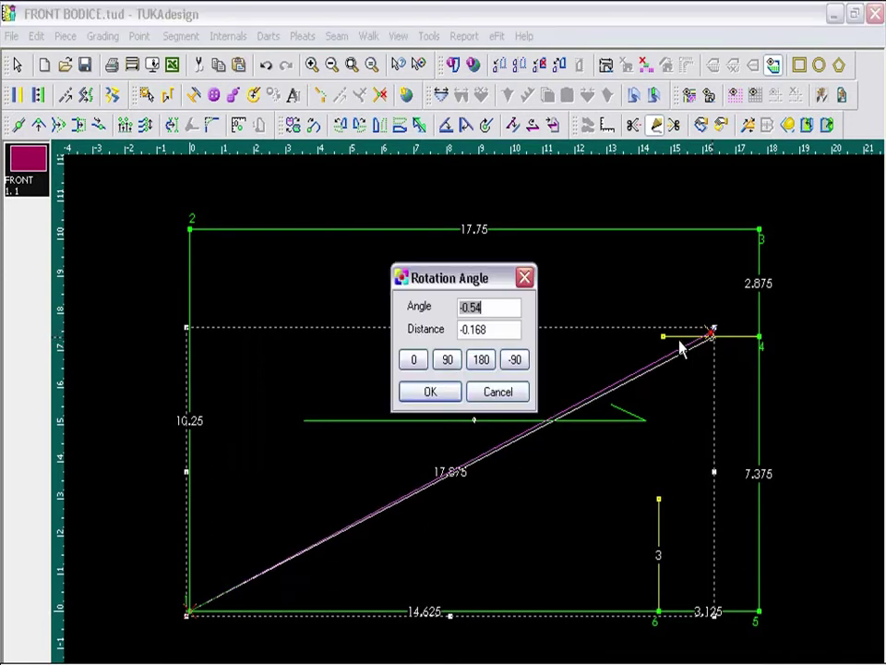
pyautogui.click(450, 390)
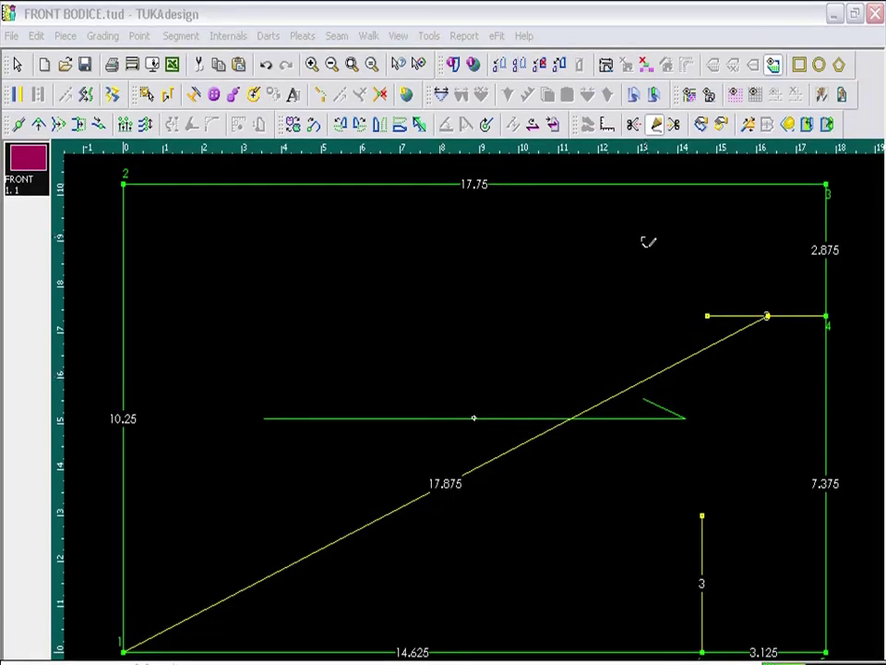
# Draw an internal line 5.25 long from the diagonal's upper end, sloping down and outward past the rectangle's right edge
pyautogui.click(766, 317)
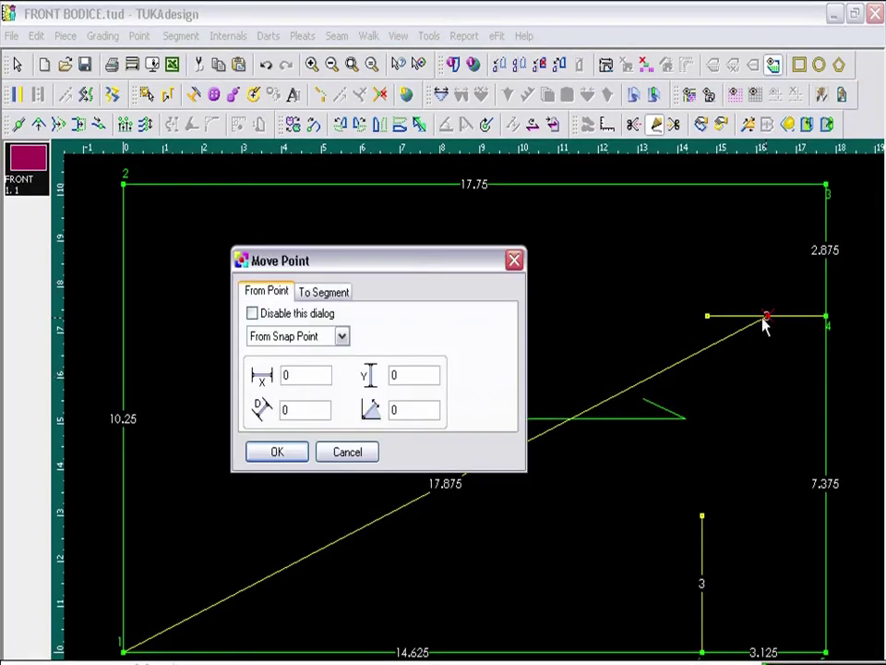
pyautogui.click(284, 453)
pyautogui.click(767, 317)
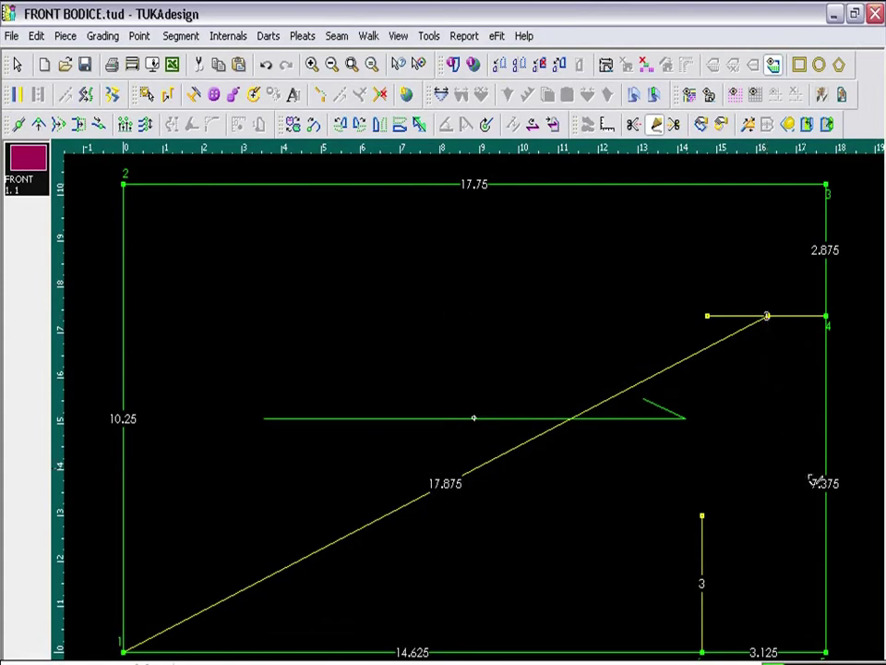
pyautogui.click(842, 527)
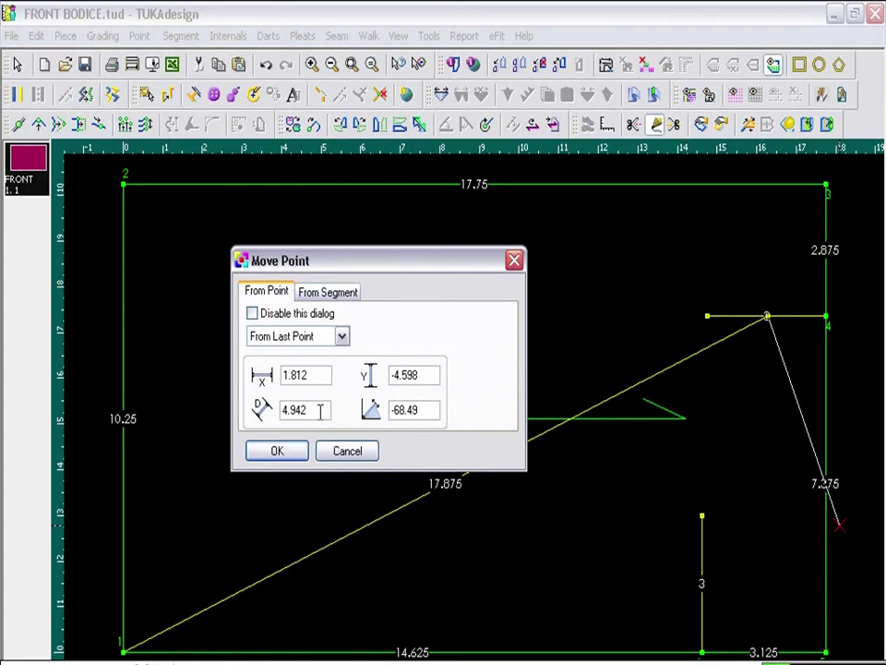
pyautogui.moveTo(320, 410); pyautogui.dragTo(232, 416)
pyautogui.write('5')
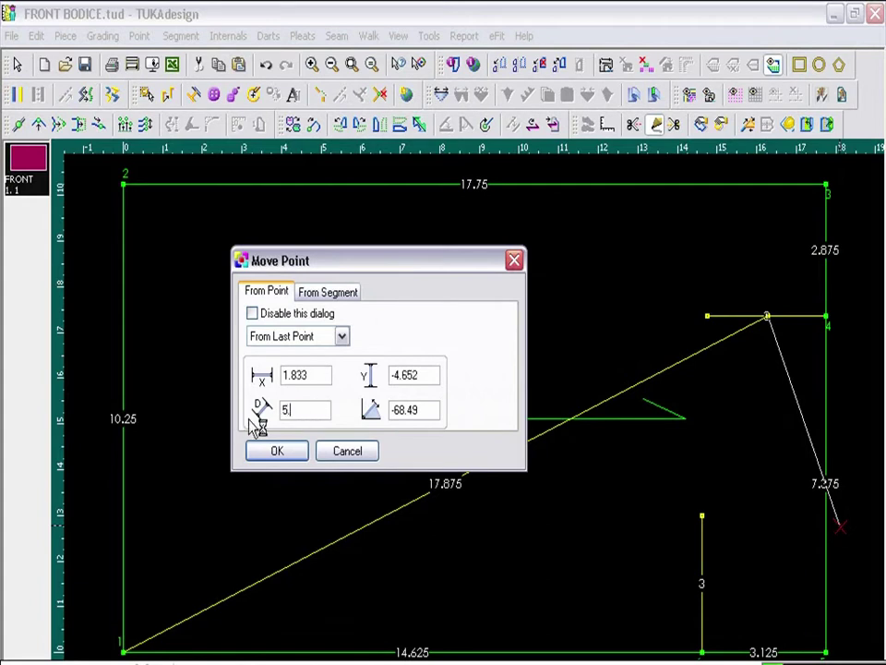
pyautogui.write('.25')
pyautogui.click(270, 451)
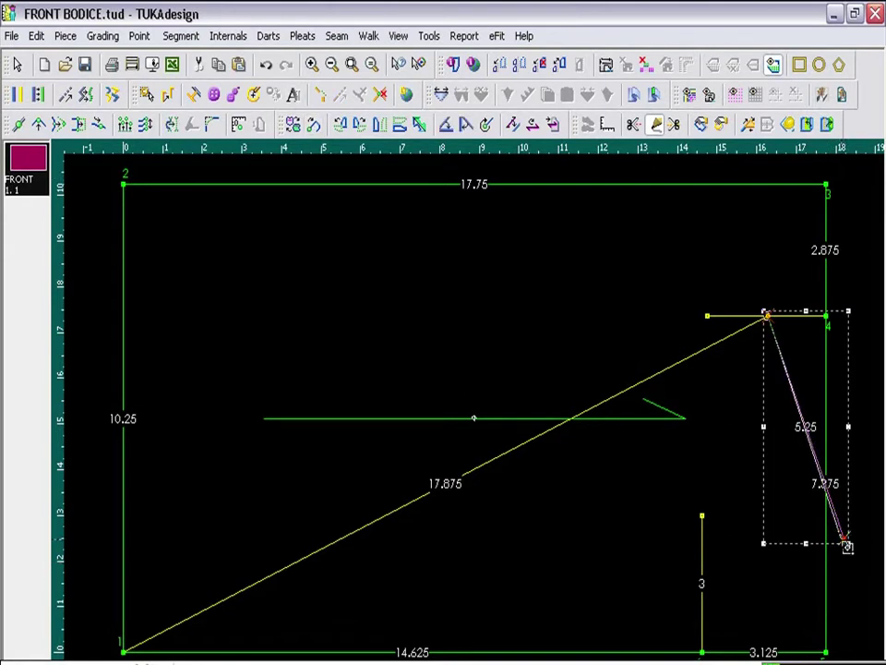
# Rotate the 5.25 line about its upper end so its lower end meets the rectangle's right edge
pyautogui.click(833, 551)
pyautogui.click(431, 390)
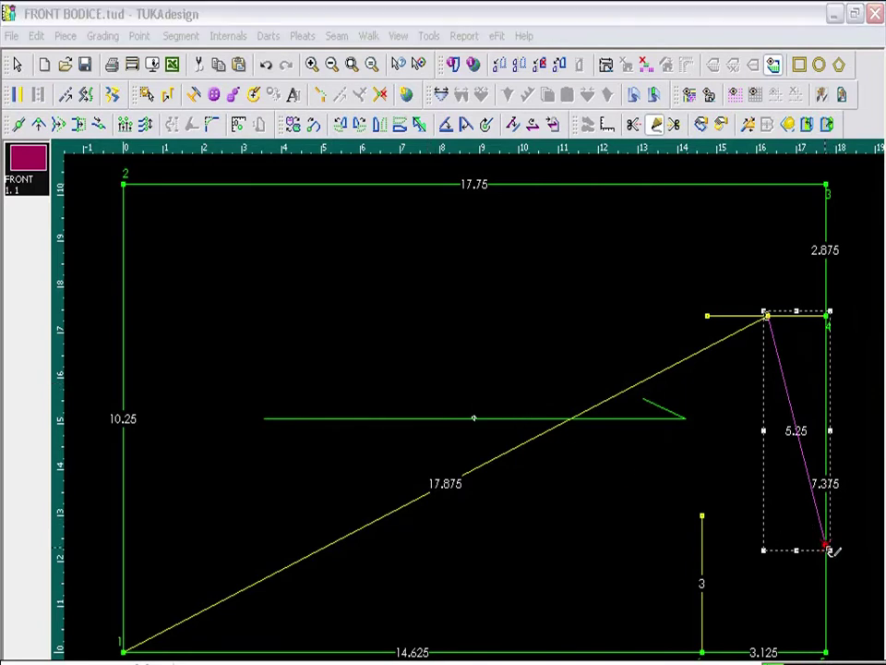
# Draw an internal line 4 long from the lower end of the 5.25 line, inward at segment angle 0
pyautogui.click(831, 552)
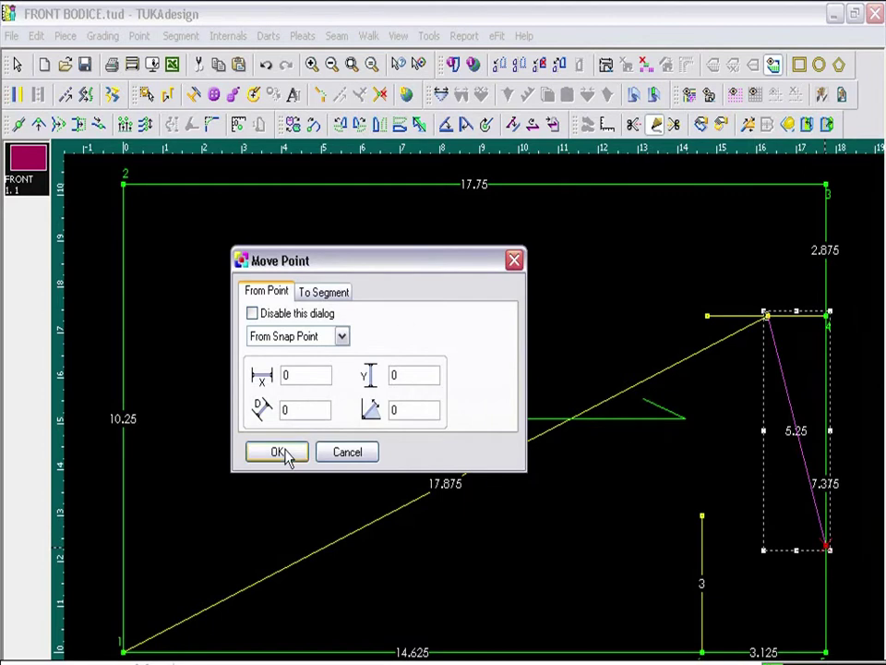
pyautogui.click(279, 452)
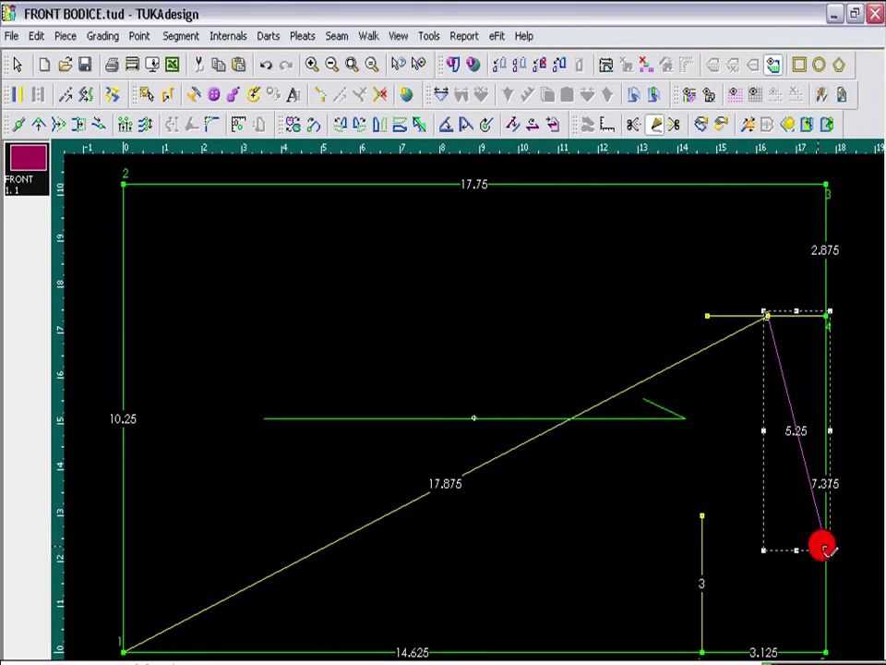
pyautogui.click(682, 590)
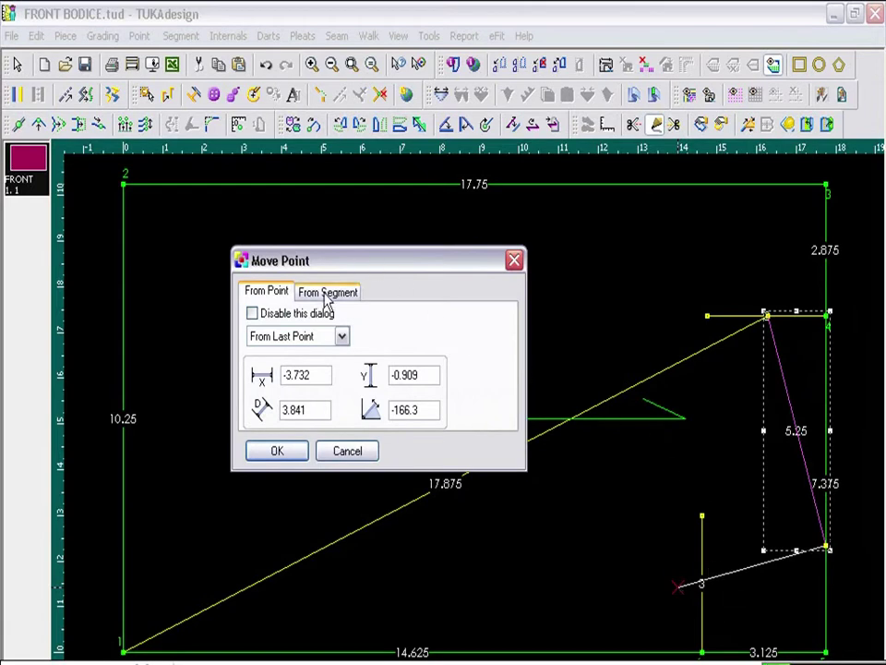
pyautogui.click(325, 294)
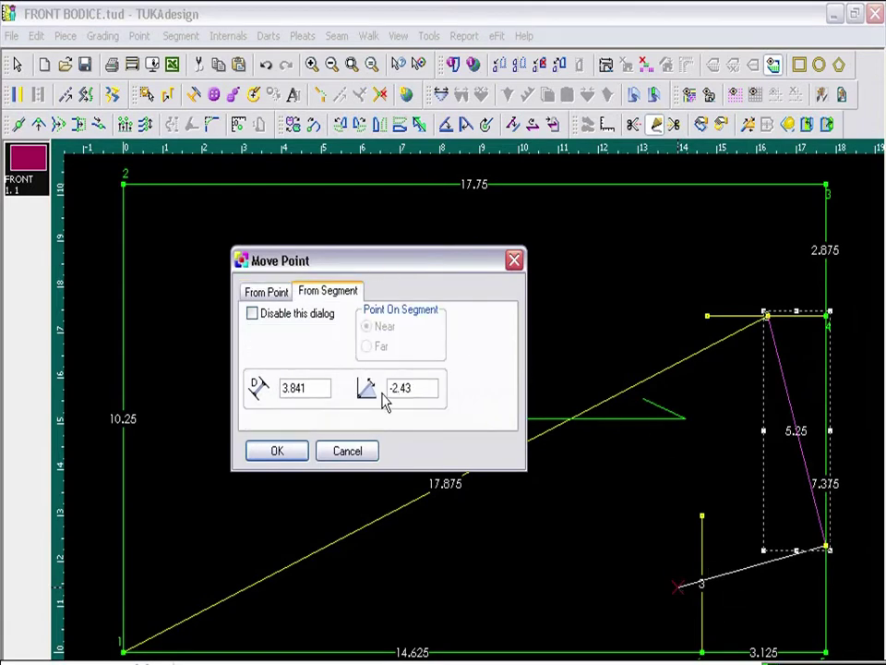
pyautogui.moveTo(413, 389); pyautogui.dragTo(204, 410)
pyautogui.write('0')
pyautogui.write('4')
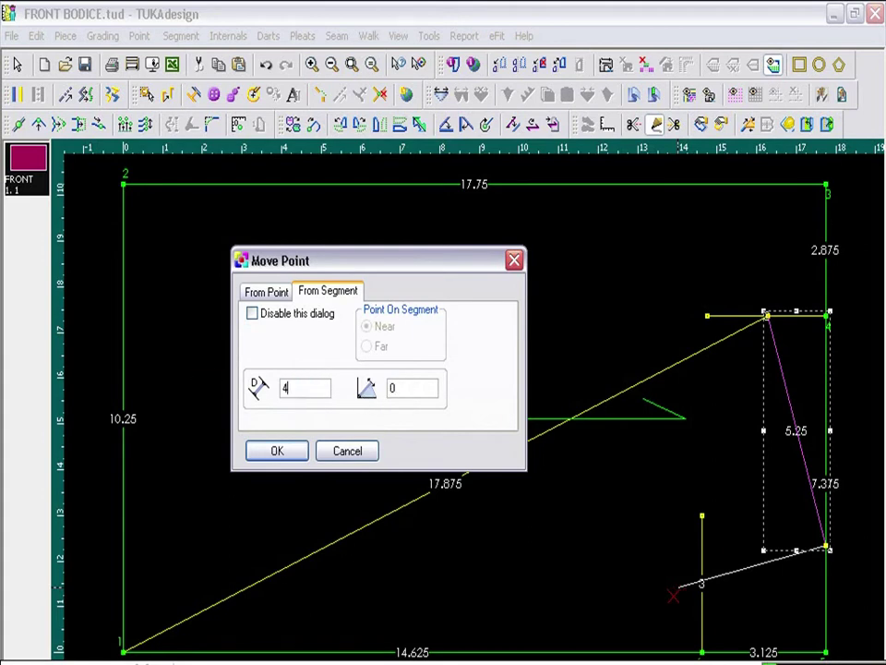
pyautogui.click(289, 454)
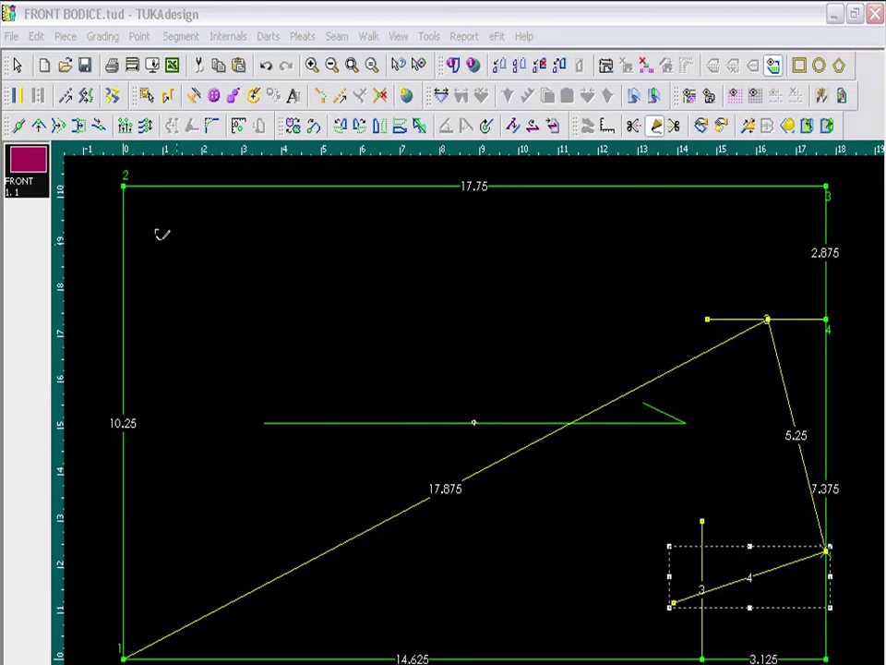
# Add a grading point on the 17.875 diagonal, 9.5 from its upper end
pyautogui.click(19, 128)
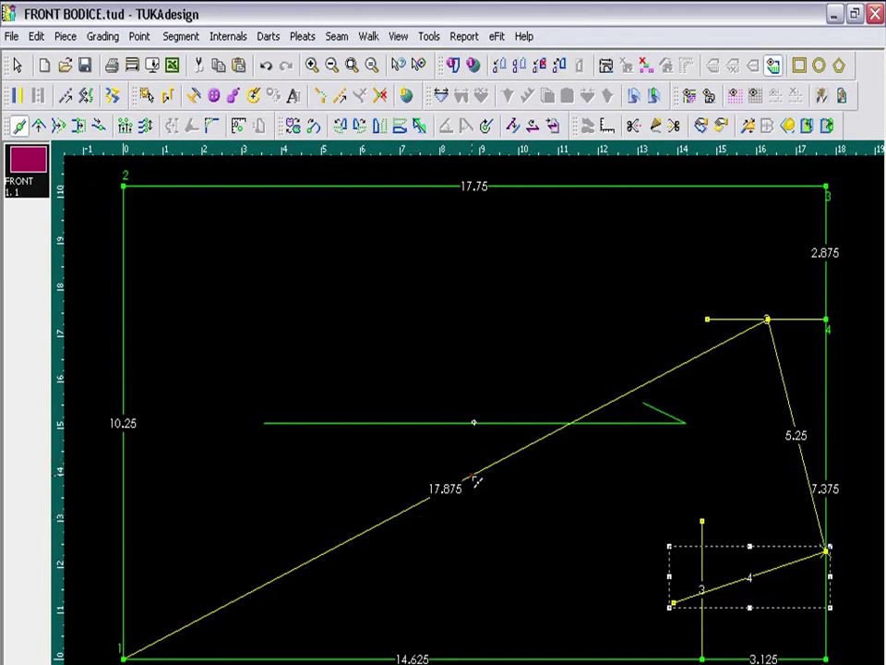
pyautogui.click(473, 478)
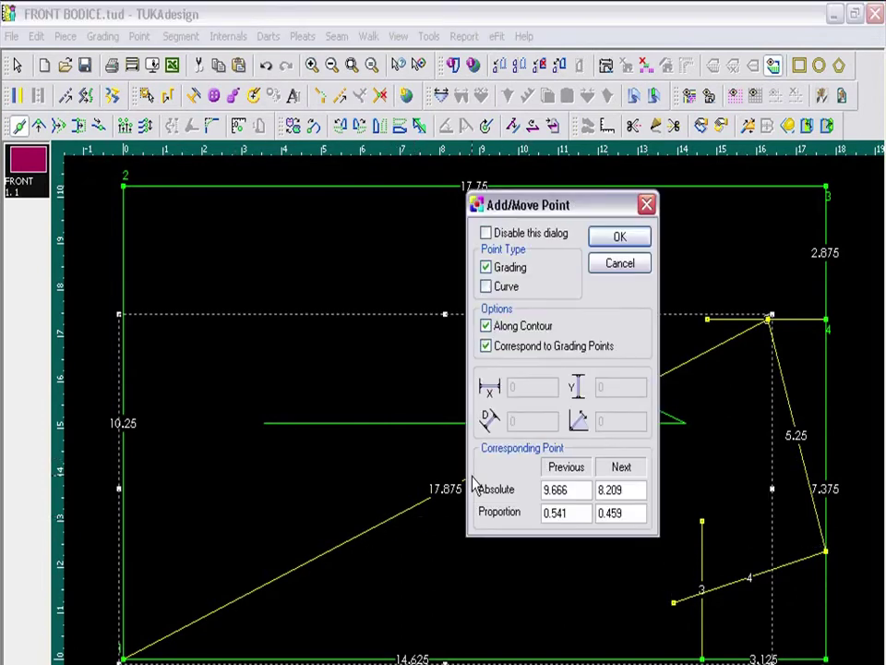
pyautogui.doubleClick(635, 489)
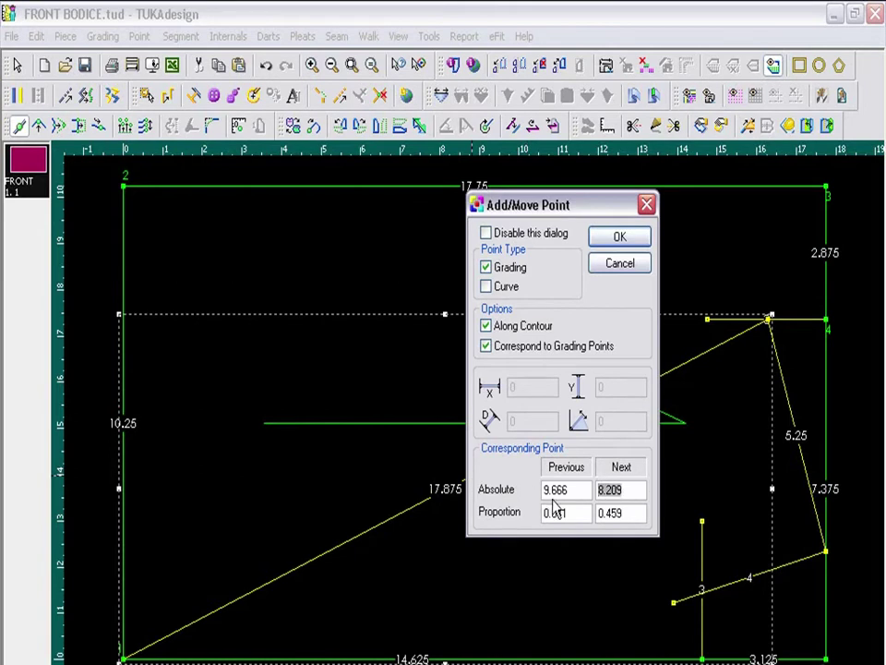
pyautogui.write('9.5')
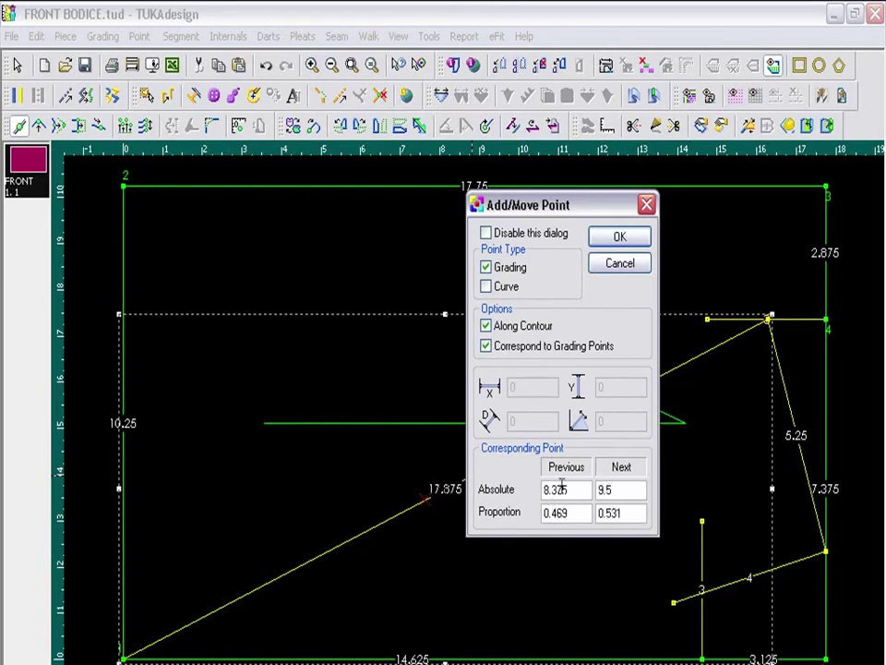
pyautogui.click(616, 240)
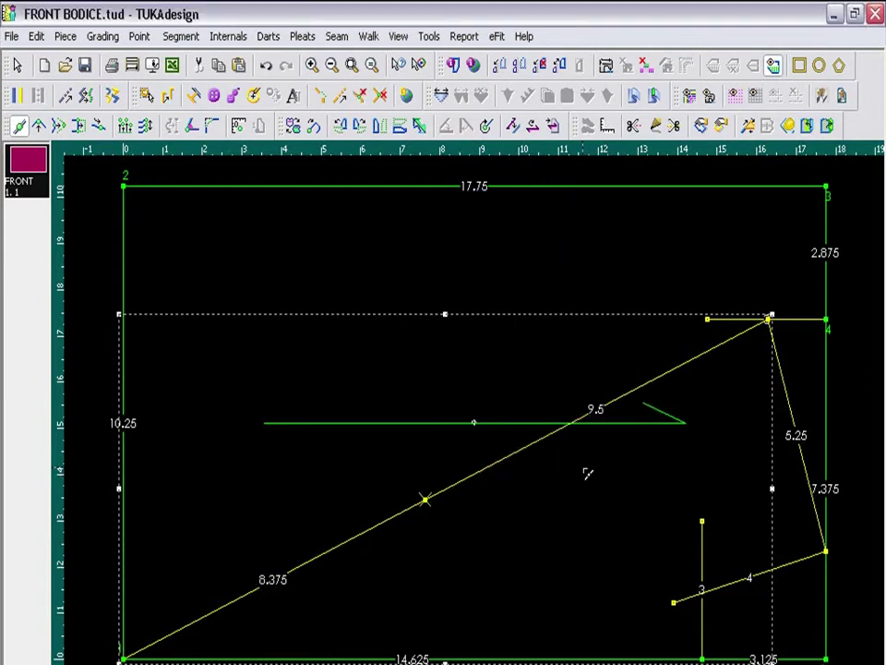
# Place a vertical guide through the diagonal's new point and draw an internal line 4 long up it from the bottom edge
pyautogui.scroll(-1, 588, 472)
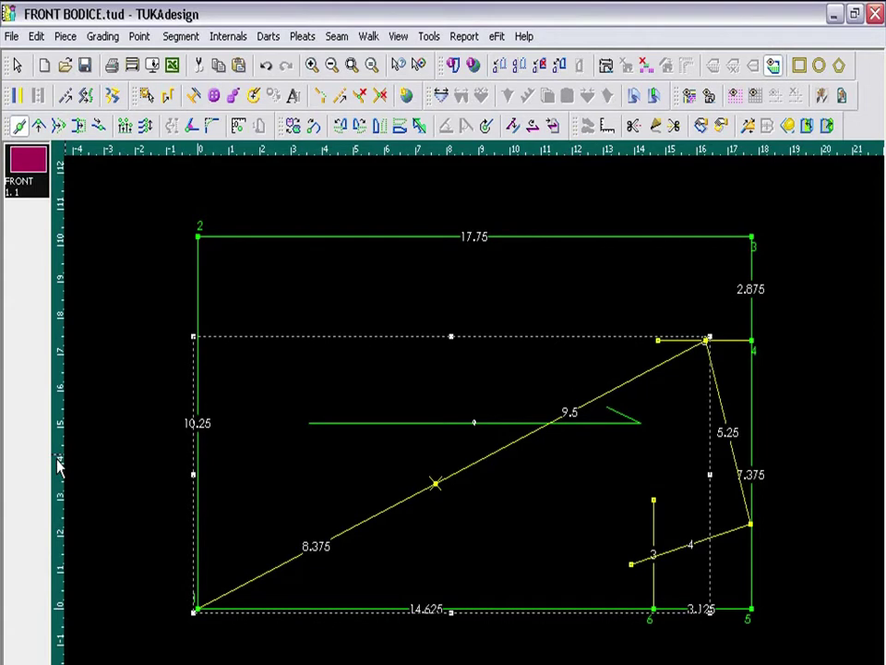
pyautogui.moveTo(59, 465)
pyautogui.mouseDown()
pyautogui.moveTo(366, 475)
pyautogui.moveTo(437, 487)
pyautogui.mouseUp()
pyautogui.click(656, 126)
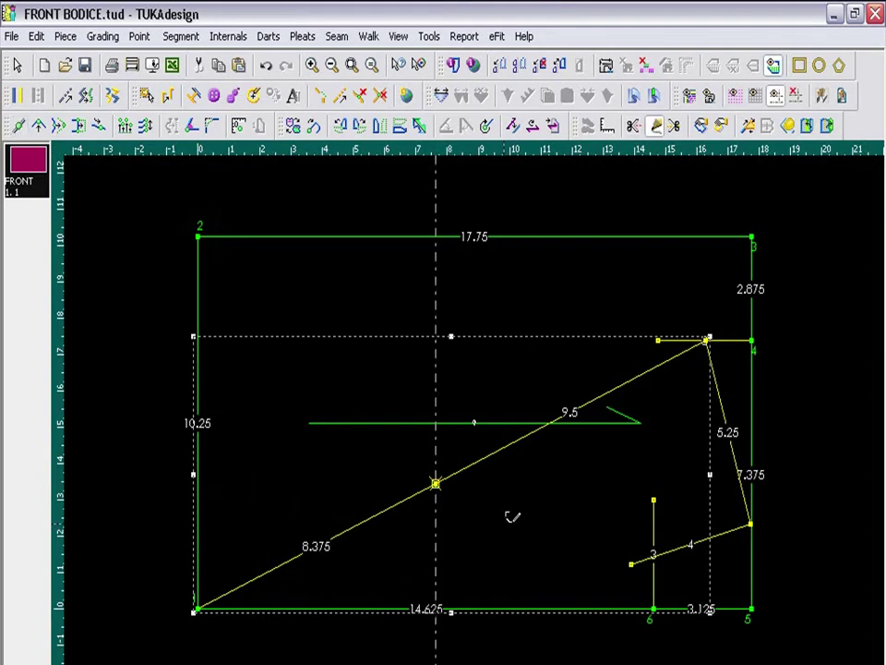
pyautogui.click(435, 609)
pyautogui.click(279, 455)
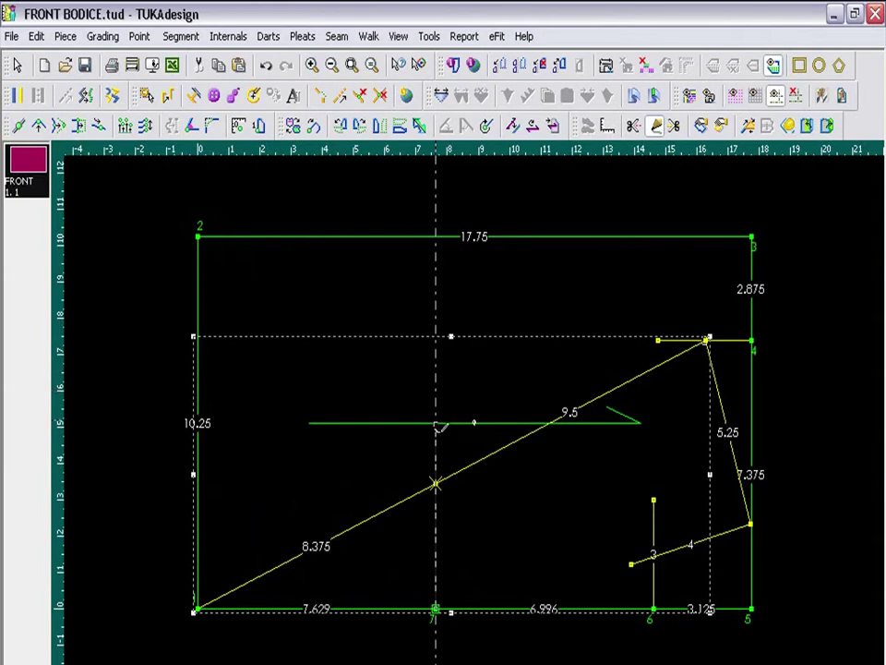
pyautogui.click(442, 422)
pyautogui.moveTo(318, 395); pyautogui.dragTo(240, 406)
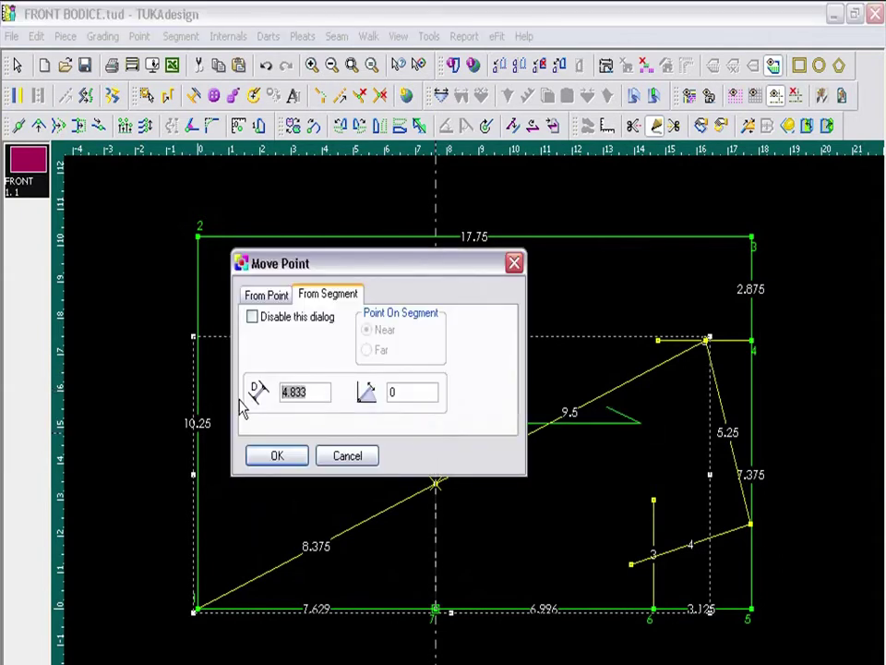
pyautogui.write('4')
pyautogui.click(288, 462)
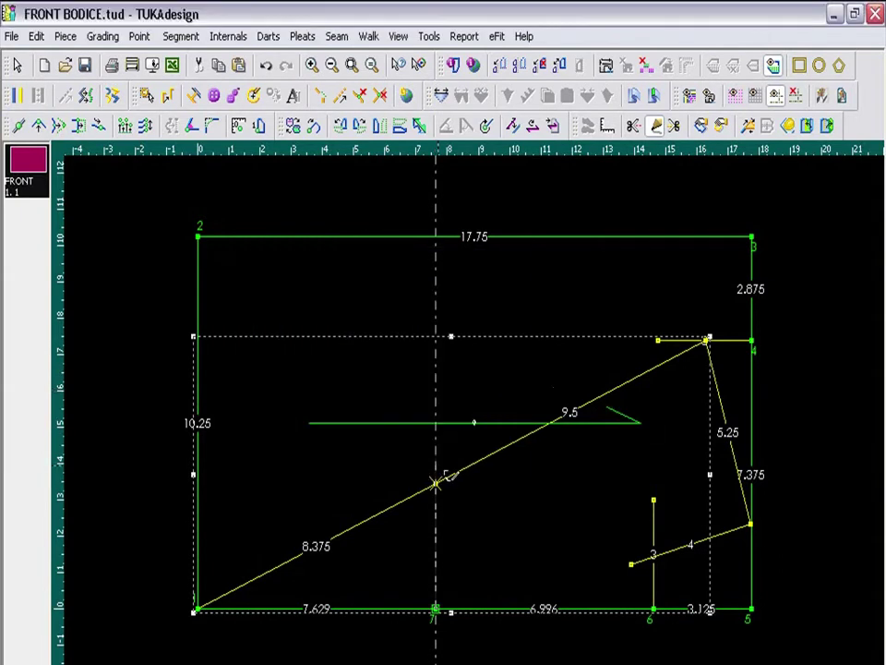
pyautogui.click(467, 508)
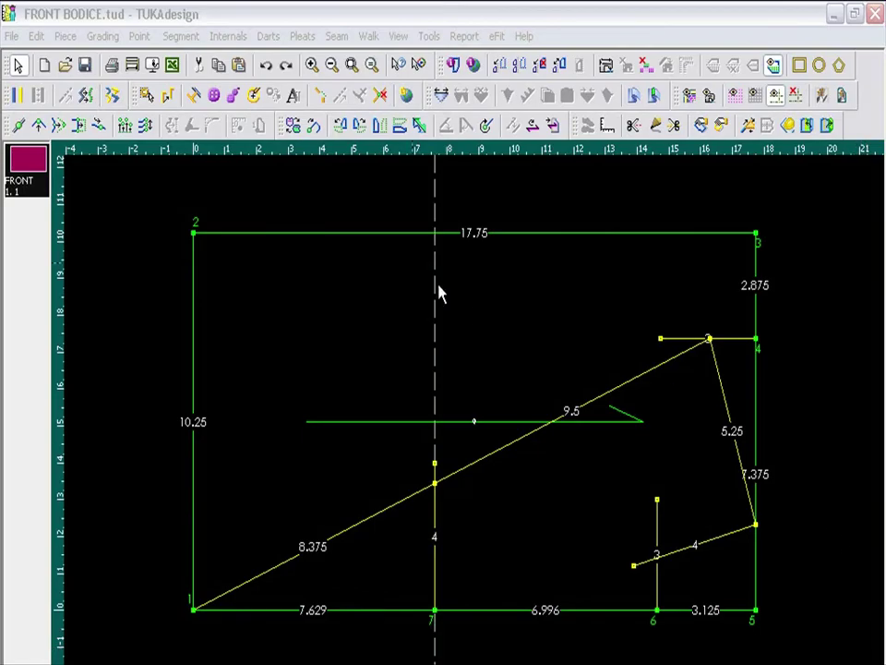
# Hide the base line among the internal types in the piece view settings
pyautogui.click(406, 42)
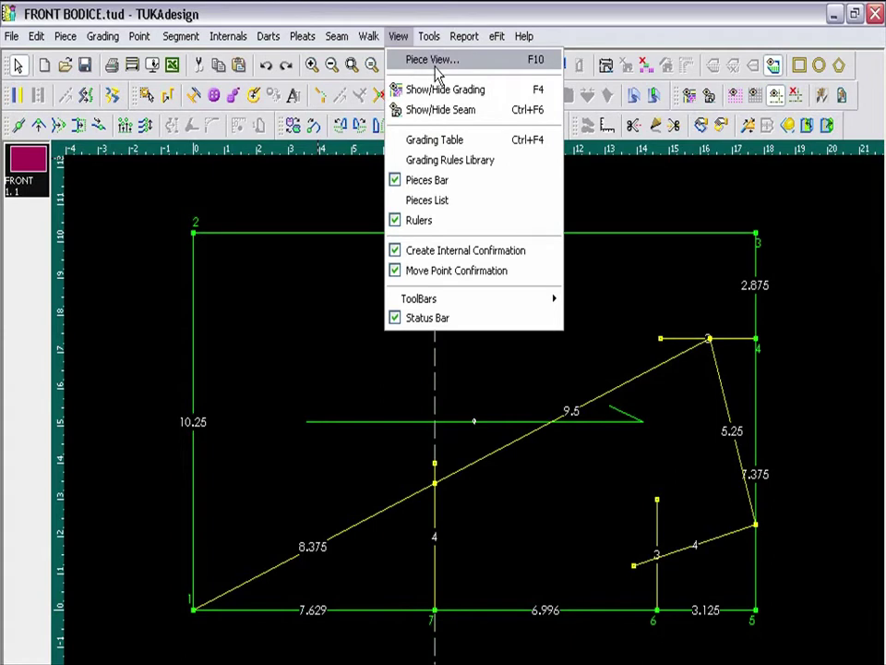
pyautogui.click(433, 64)
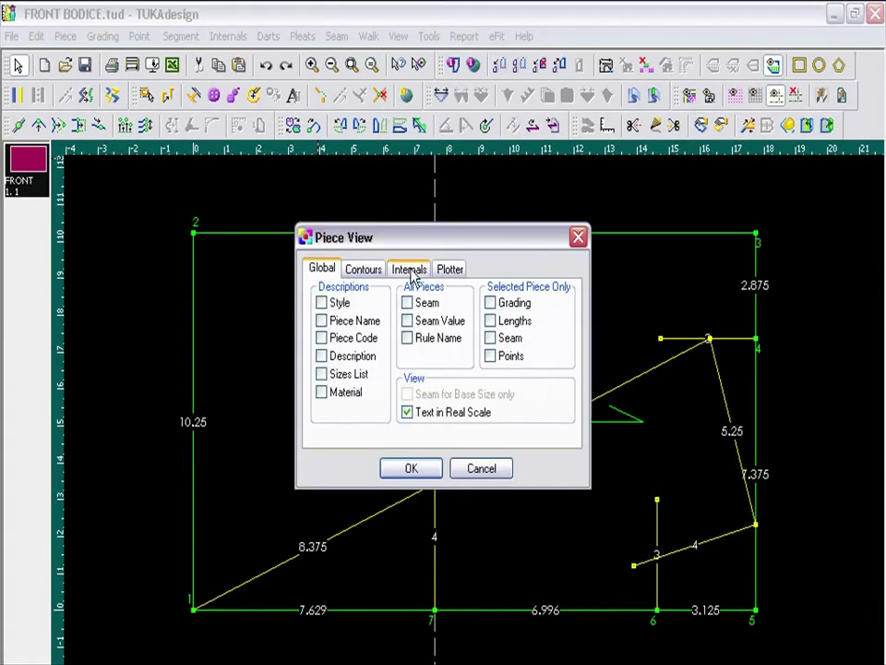
pyautogui.click(411, 269)
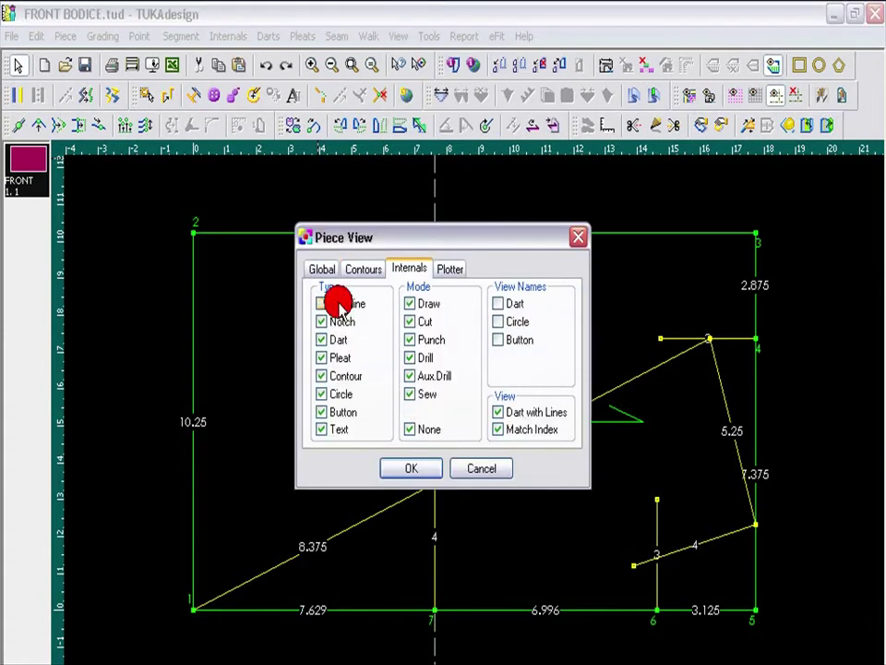
pyautogui.click(413, 469)
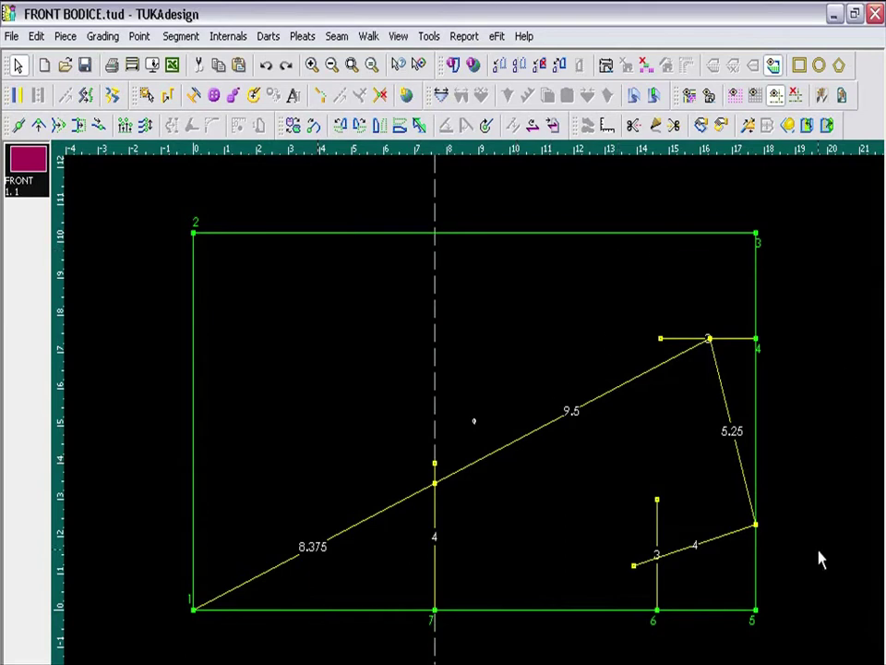
# Start an internal line on the bottom edge between points 6 and 7, at proportion .333 from point 6
pyautogui.press('m')
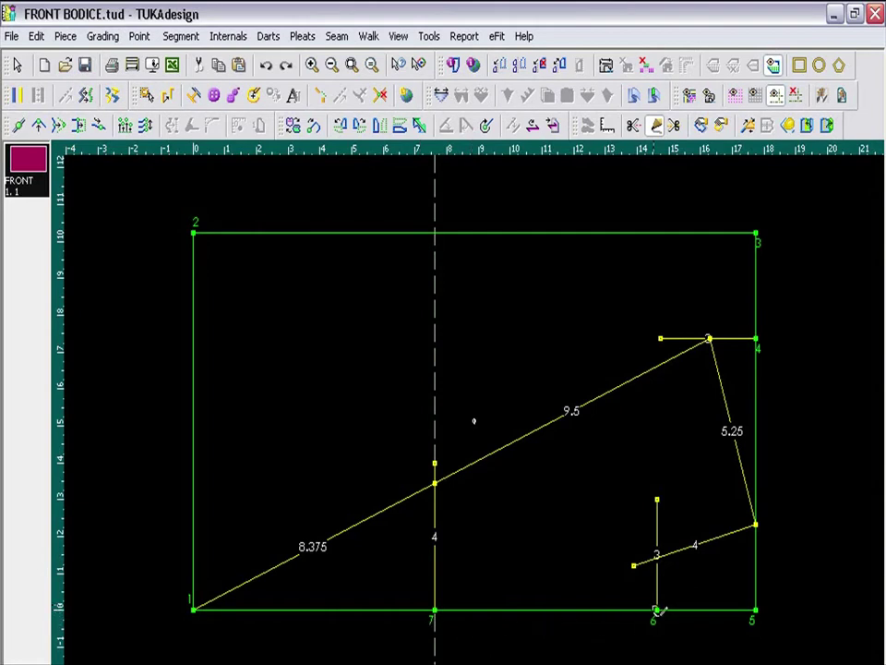
pyautogui.click(595, 610)
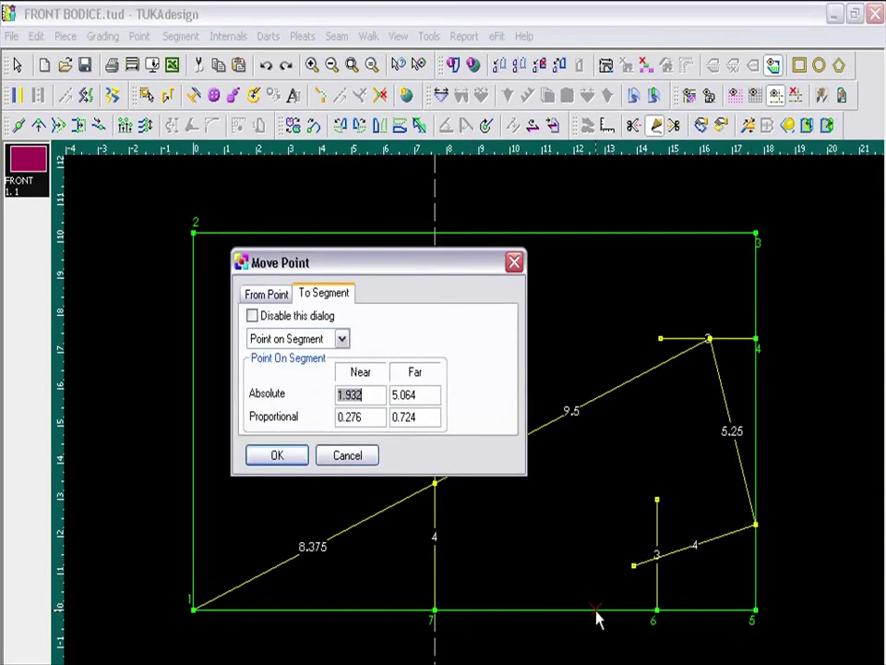
pyautogui.doubleClick(373, 418)
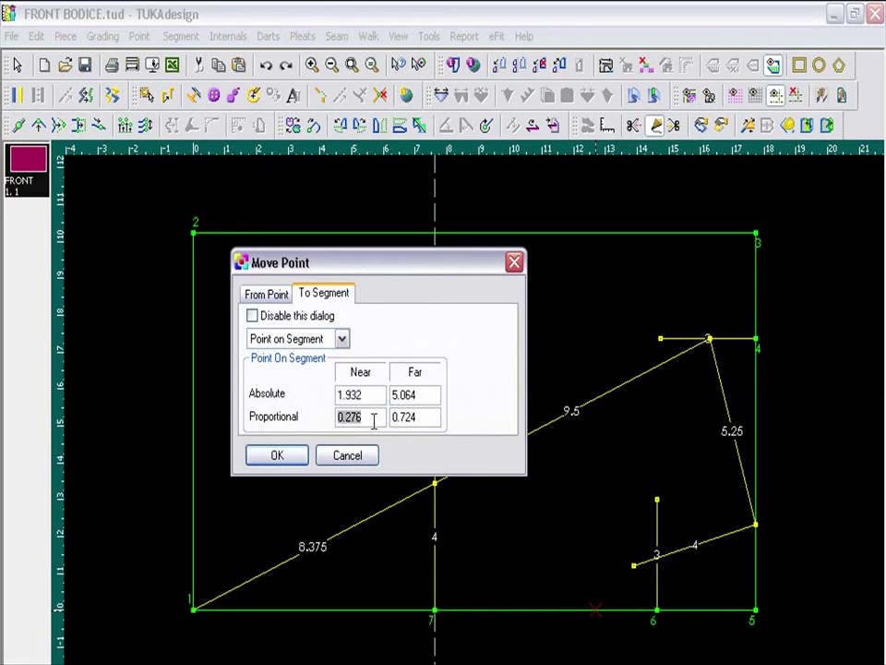
pyautogui.write('.333')
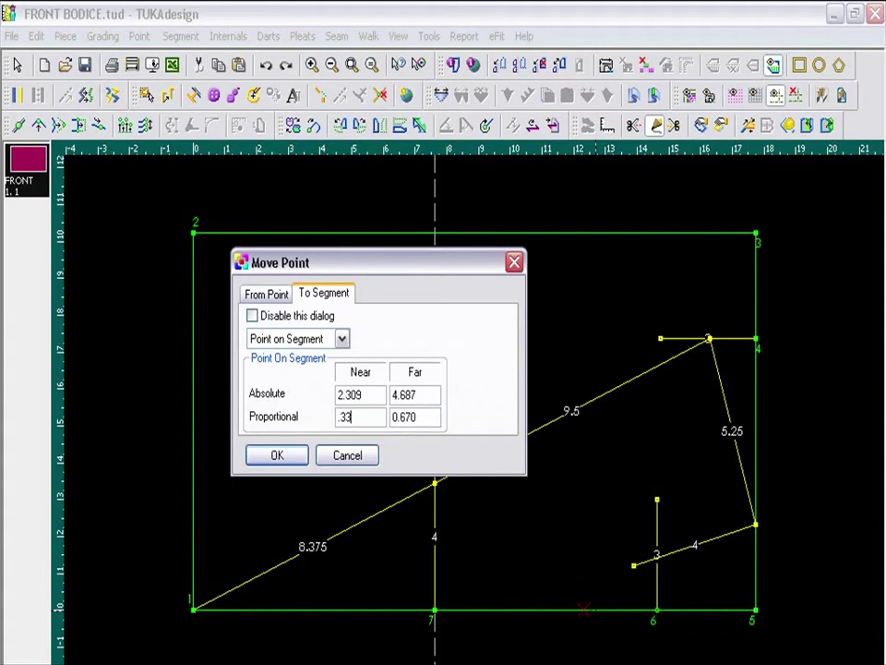
pyautogui.click(278, 457)
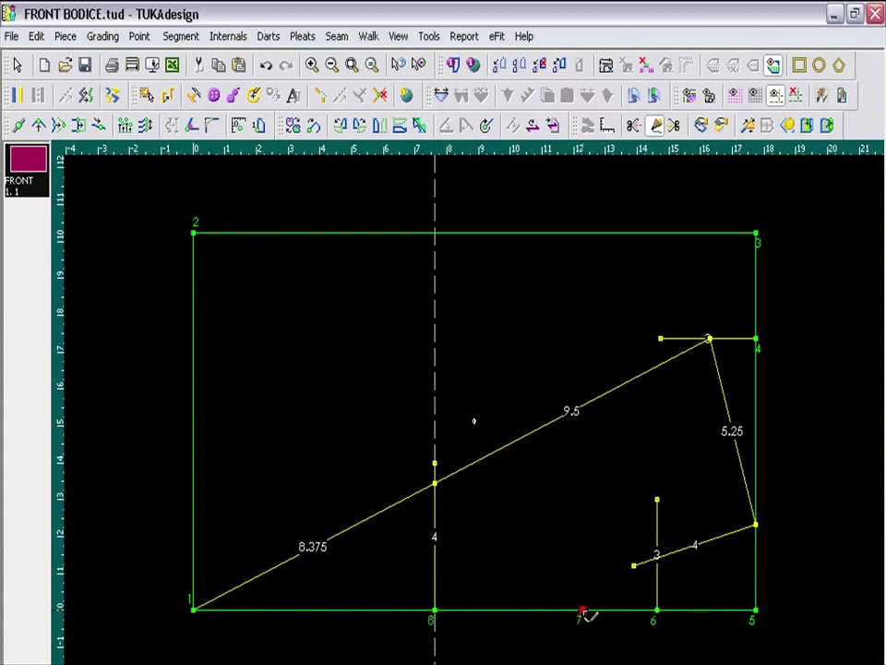
# End this internal line straight above its start, with an X offset of 0 and a Y offset of 6.75
pyautogui.click(581, 434)
pyautogui.moveTo(319, 377); pyautogui.dragTo(225, 381)
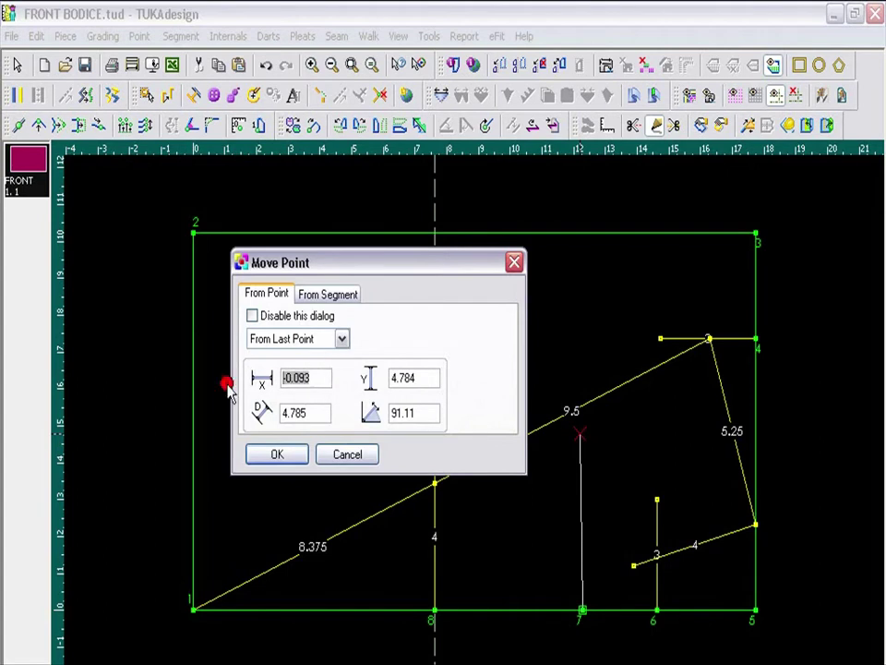
pyautogui.write('0')
pyautogui.press('Tab')
pyautogui.write('6.75')
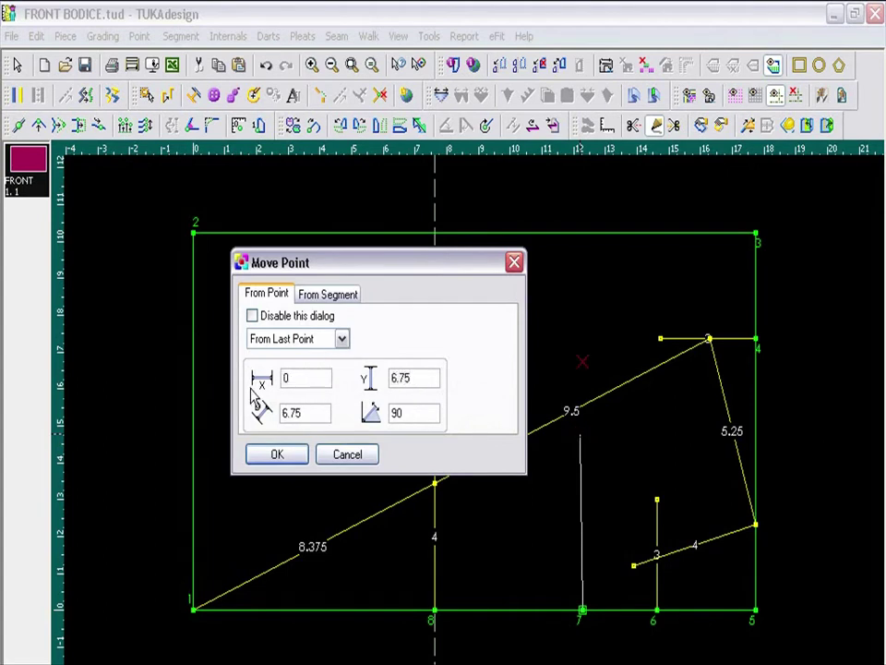
pyautogui.click(280, 455)
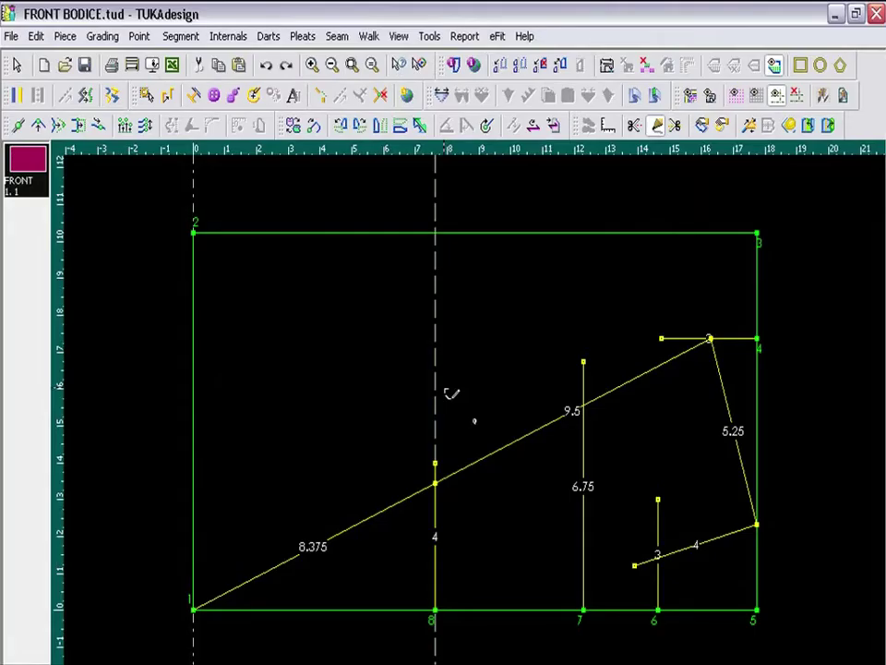
# Draw an internal line 17.7/8 long from the 5.25 line's lower end, at about 148.33 degrees past the top edge
pyautogui.click(759, 527)
pyautogui.click(758, 526)
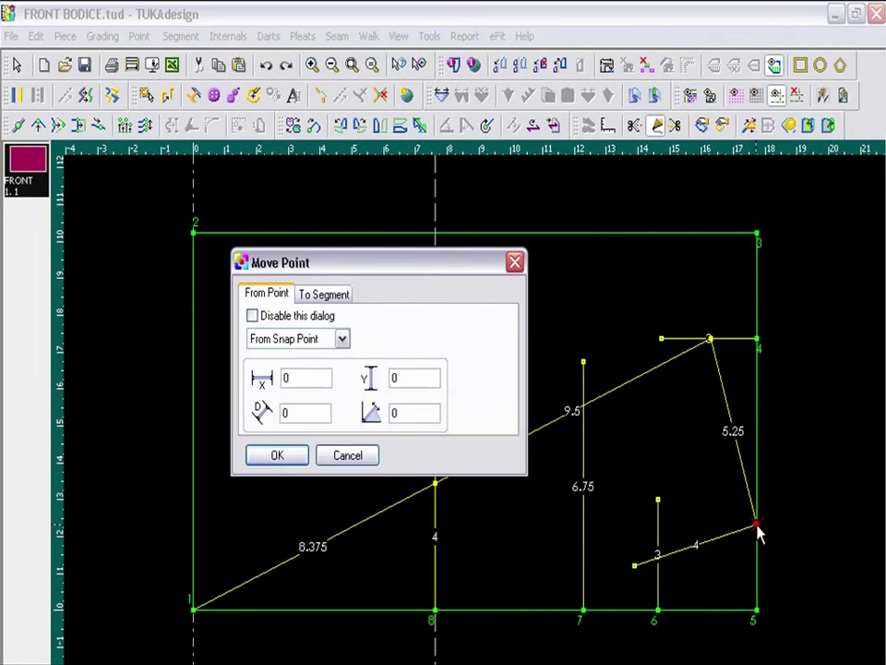
pyautogui.click(288, 456)
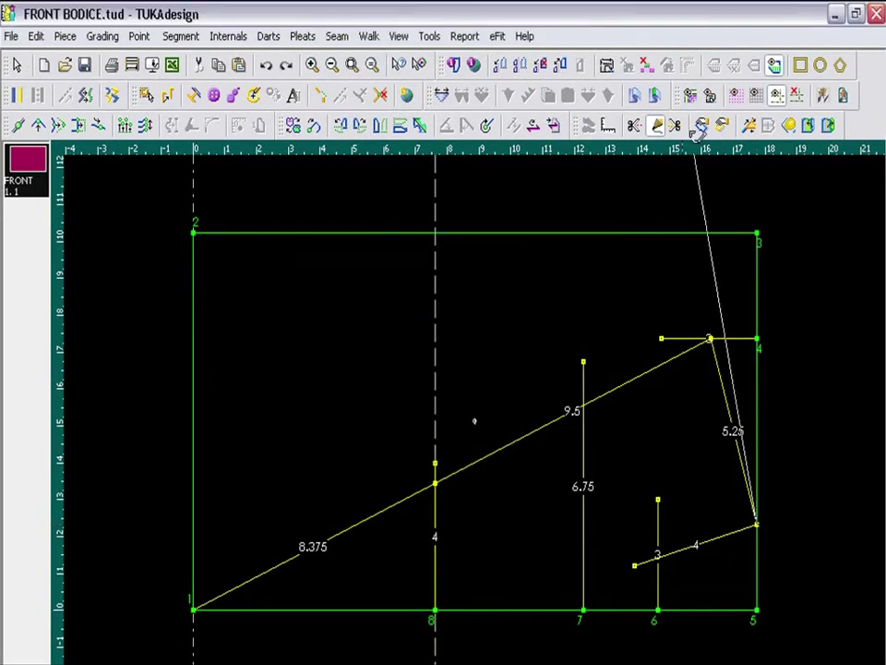
pyautogui.click(279, 183)
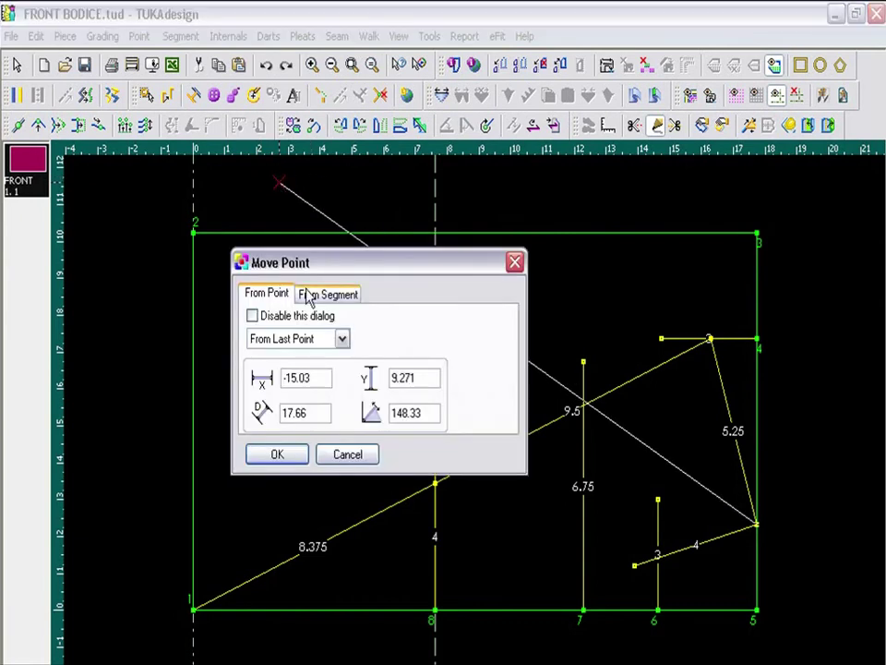
pyautogui.moveTo(326, 414); pyautogui.dragTo(208, 417)
pyautogui.write('17.7/8')
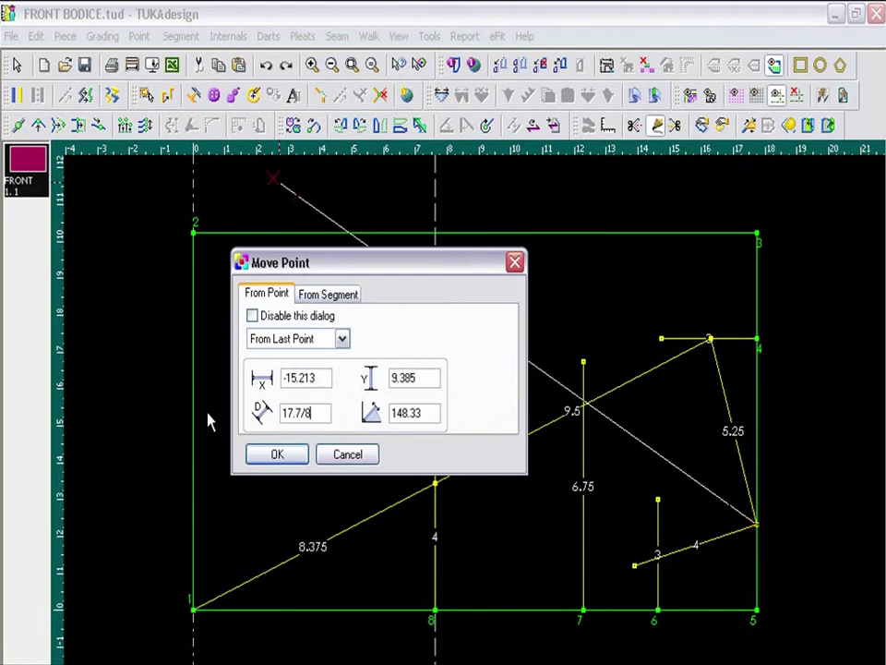
pyautogui.click(279, 457)
pyautogui.click(244, 218)
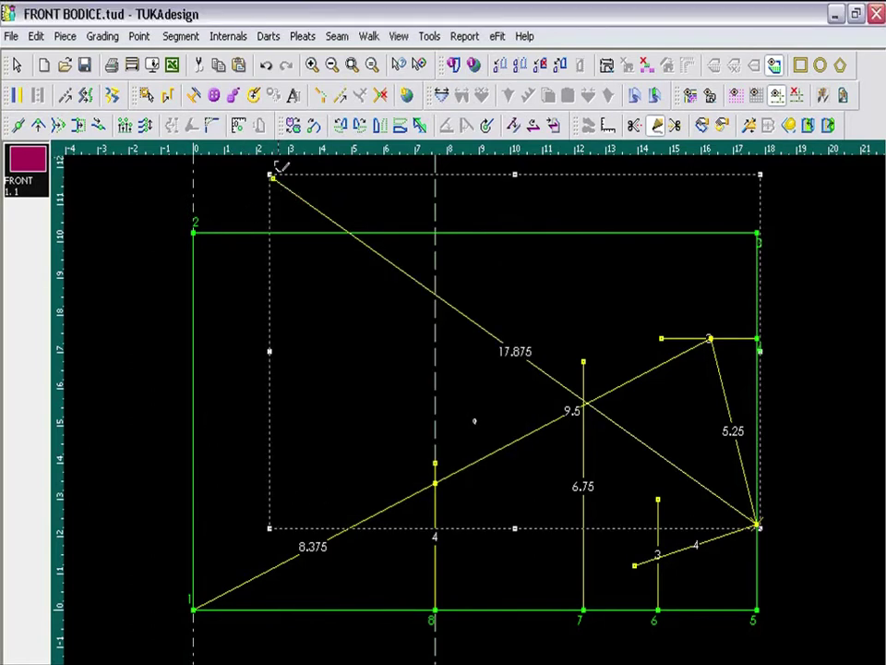
# Rotate the 17.875 diagonal line 5.58 degrees about its lower end so its upper end lies on the rectangle's top edge
pyautogui.click(314, 127)
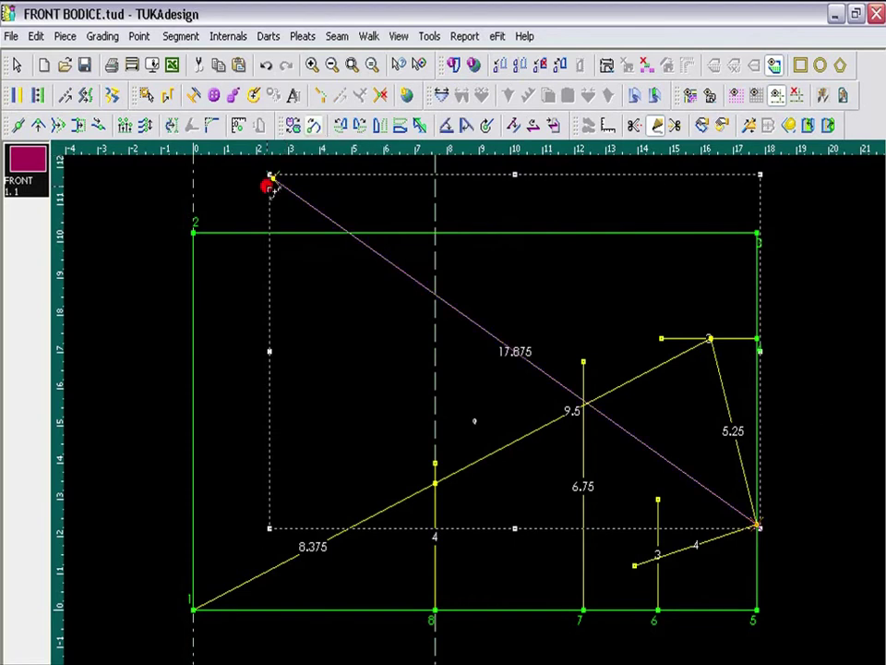
pyautogui.click(246, 237)
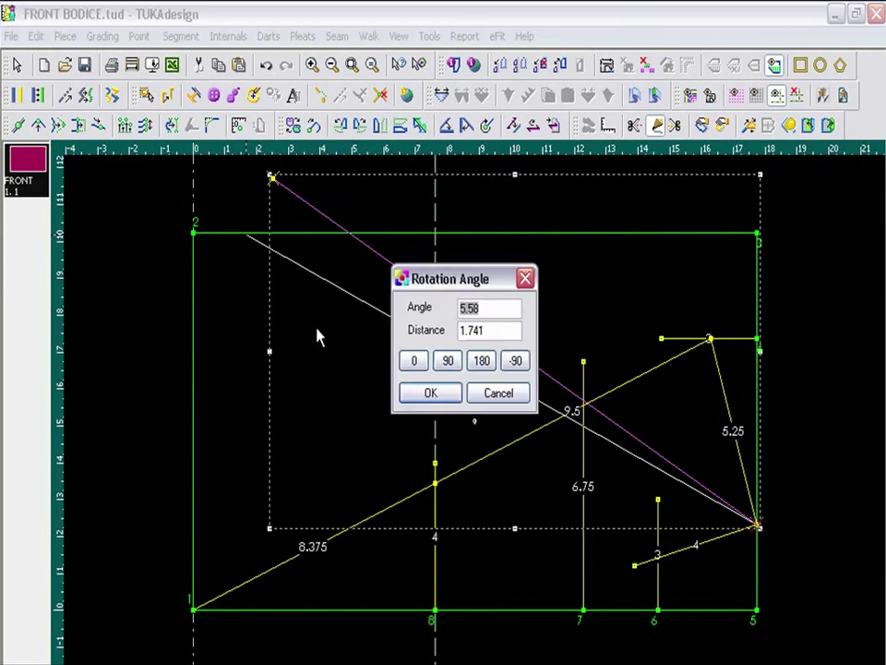
pyautogui.click(430, 392)
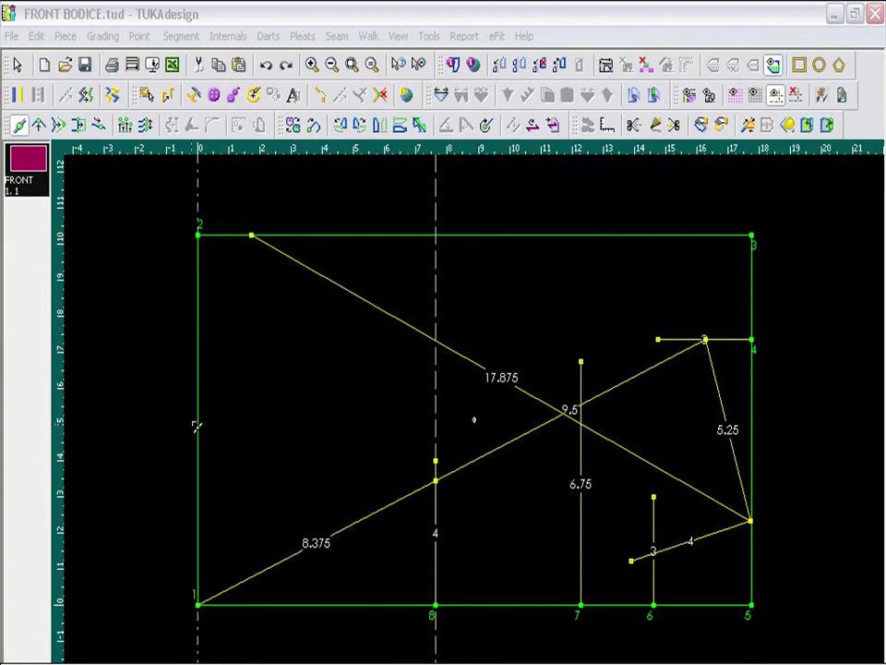
# Add a grading point on the rectangle's left edge, 3.25 above point 1
pyautogui.click(195, 488)
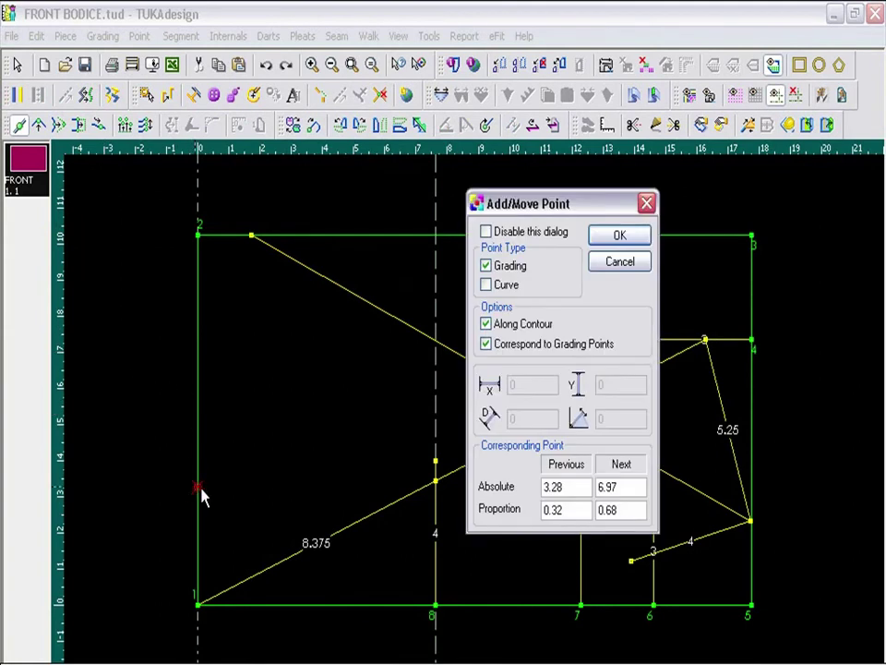
pyautogui.doubleClick(578, 490)
pyautogui.write('3.25')
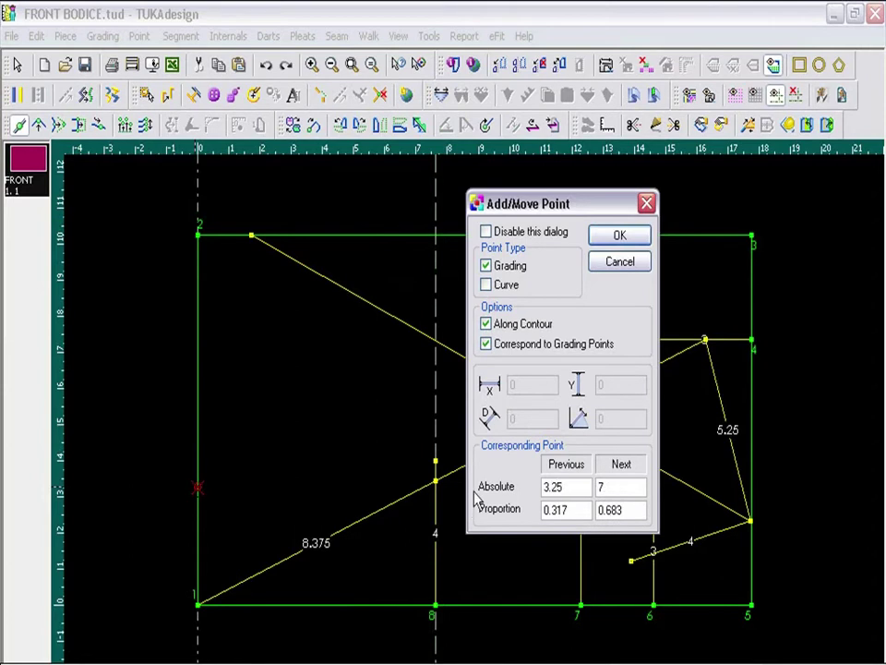
pyautogui.click(618, 236)
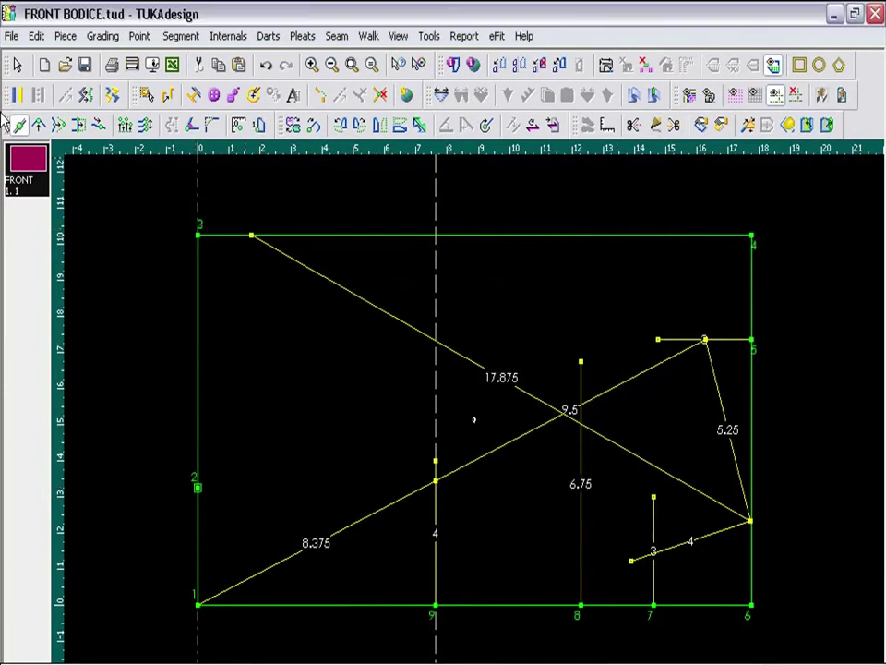
# Move the new left-edge point 2 outward with an X offset of -.188 and a Y offset of 0
pyautogui.click(38, 124)
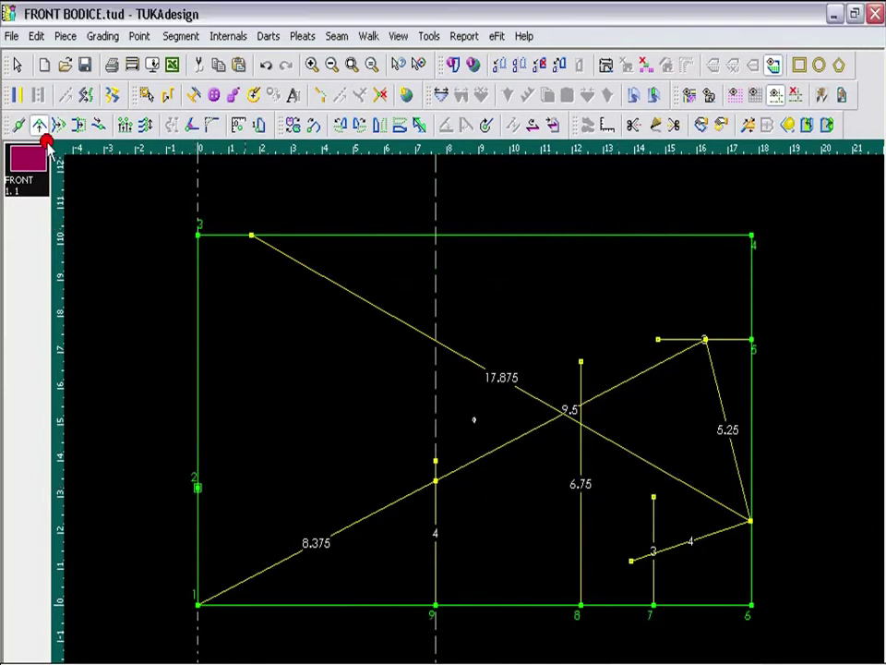
pyautogui.click(199, 490)
pyautogui.moveTo(200, 492); pyautogui.dragTo(187, 491)
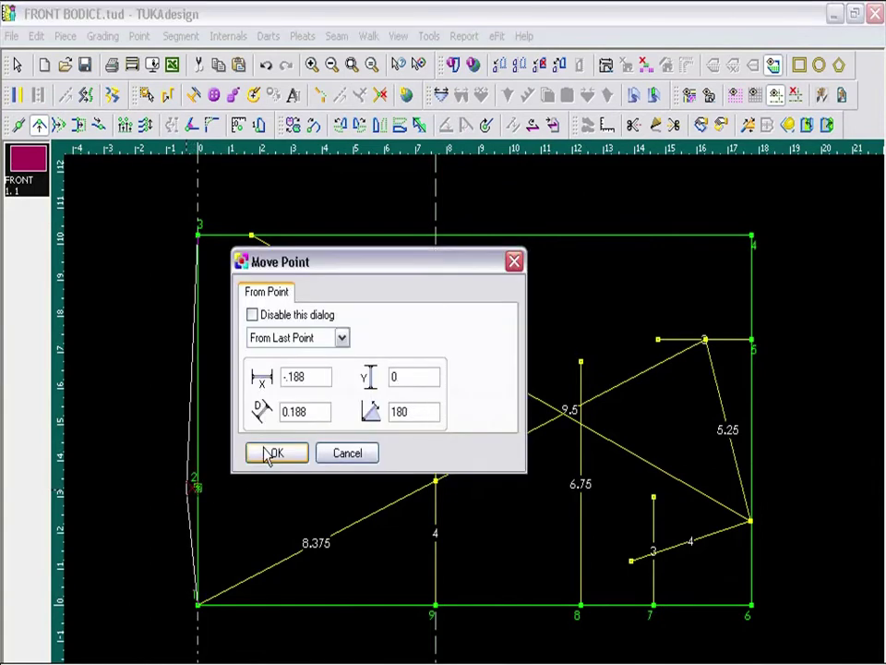
pyautogui.click(272, 452)
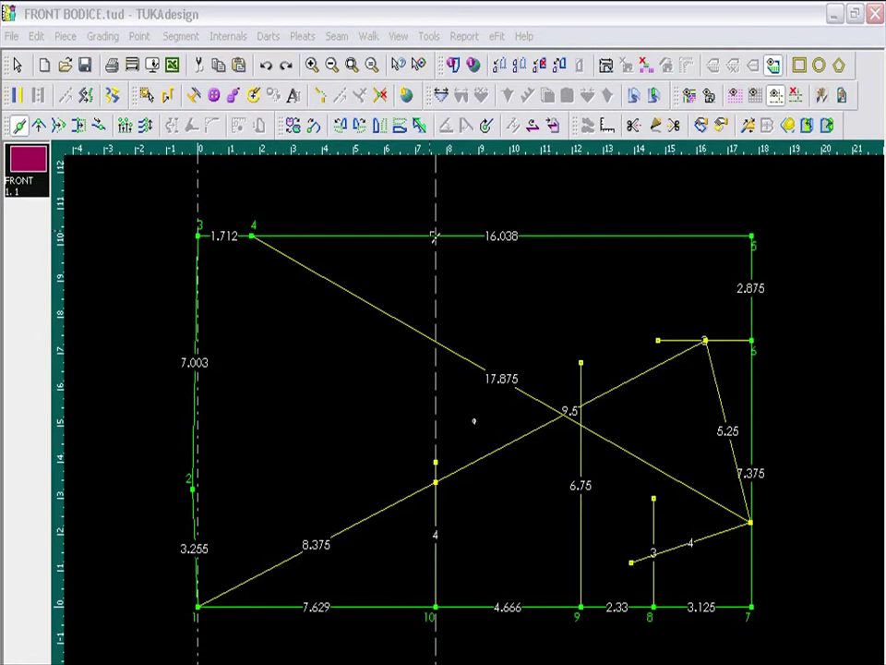
# Add a grading point on the top edge between points 4 and 5, at an absolute distance of 8.5 from point 4
pyautogui.click(438, 237)
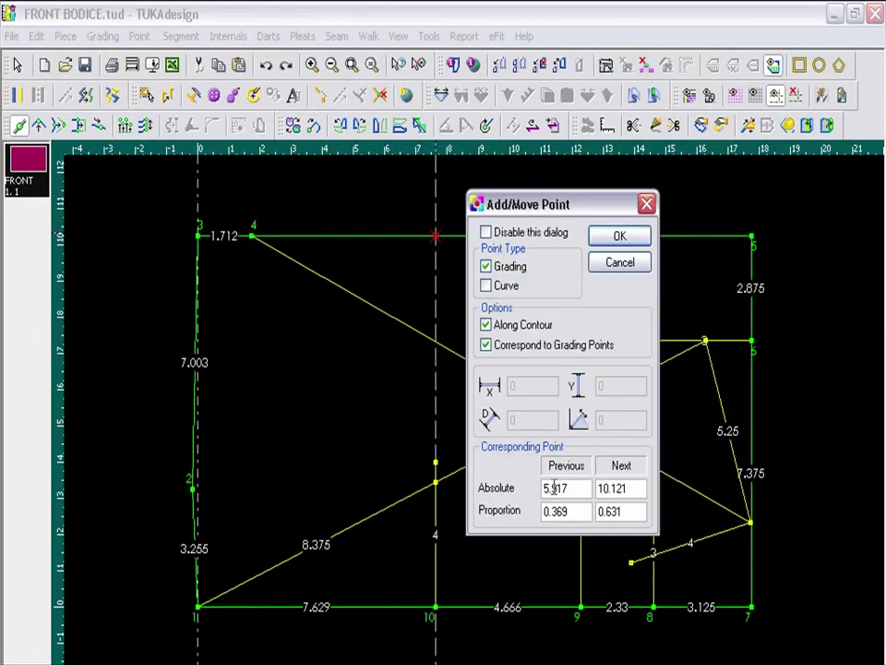
pyautogui.moveTo(571, 488); pyautogui.dragTo(507, 490)
pyautogui.write('8')
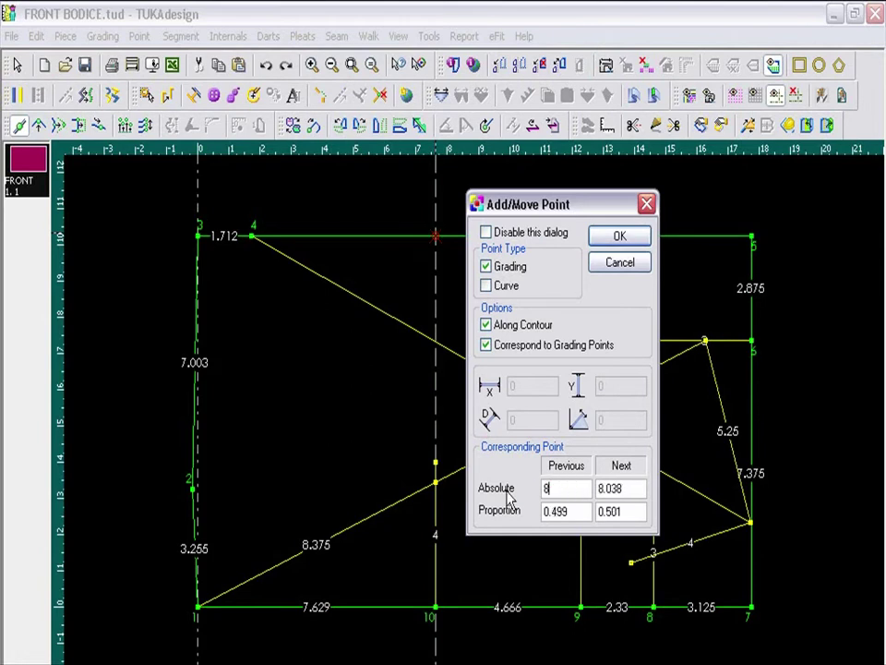
pyautogui.write('.5')
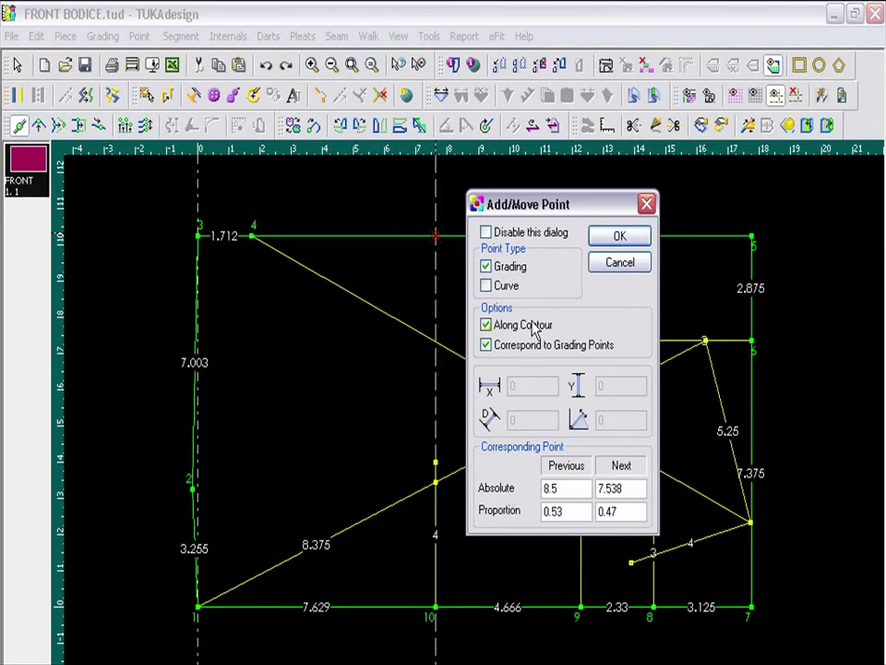
pyautogui.click(622, 236)
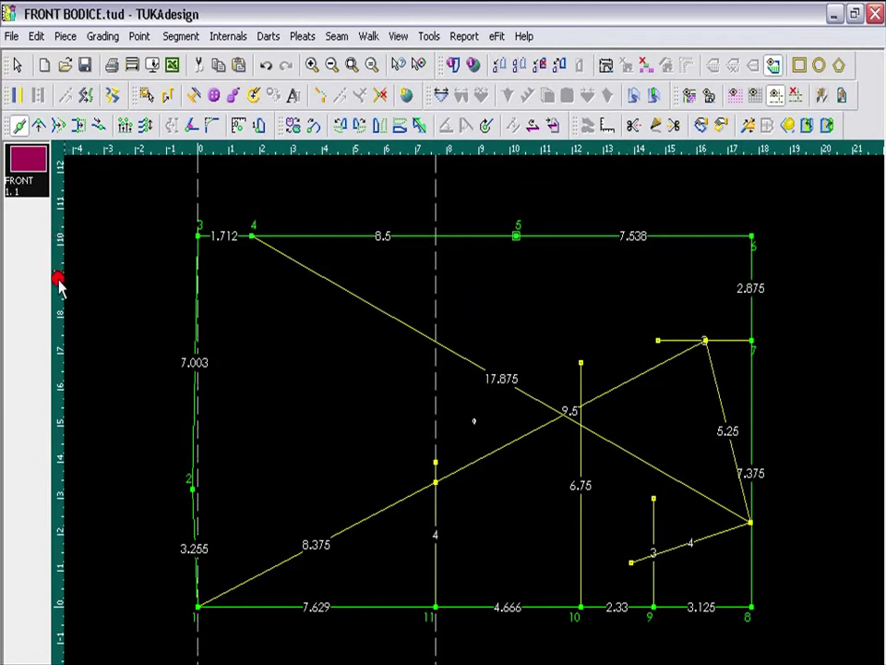
# Place a vertical guide line through point 5 and a horizontal guide line through the upper end of the 6.75 line
pyautogui.moveTo(59, 277); pyautogui.dragTo(517, 247)
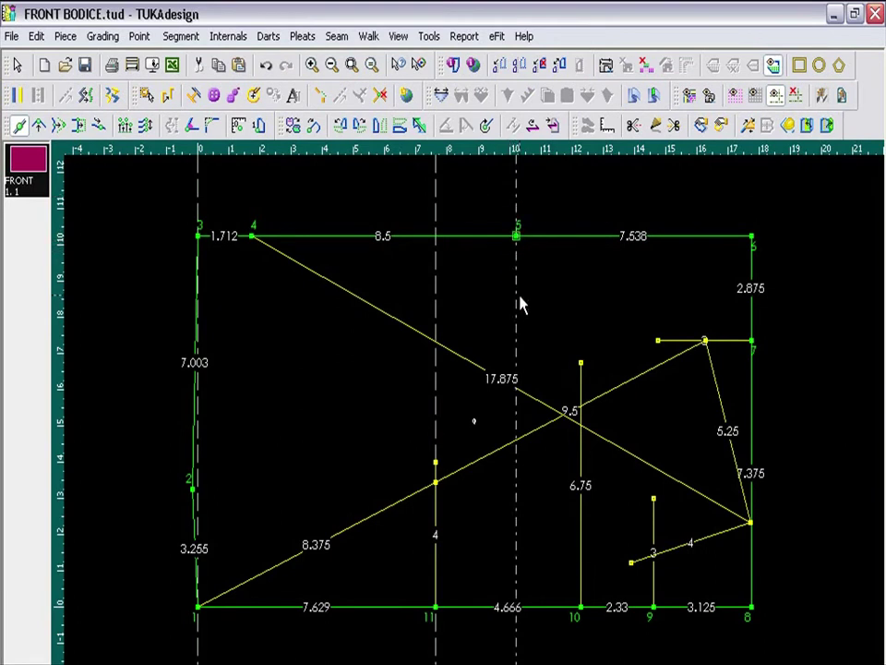
pyautogui.moveTo(556, 156); pyautogui.dragTo(582, 364)
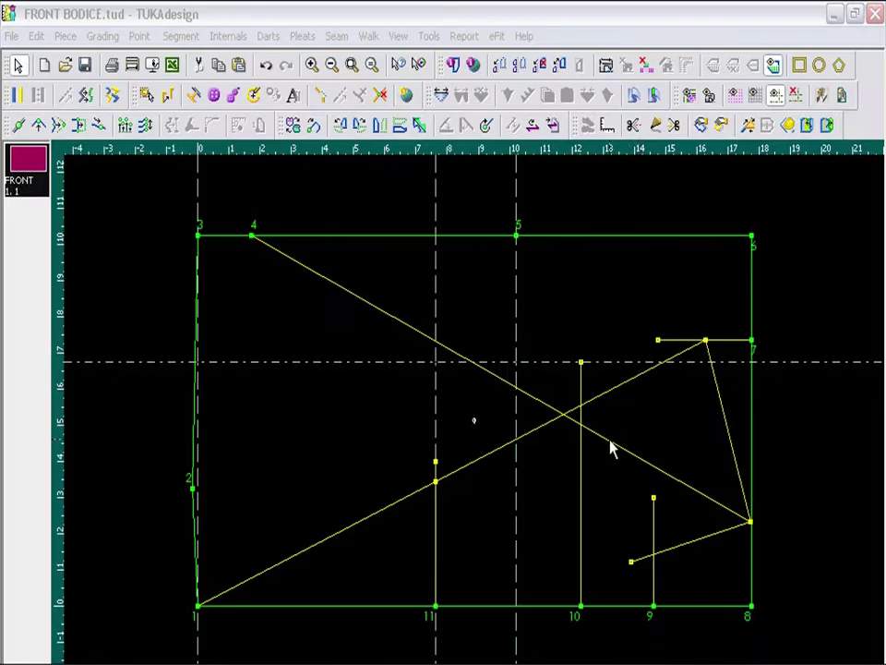
# Delete the long diagonal internal line that runs from point 4 to the right edge
pyautogui.click(610, 449)
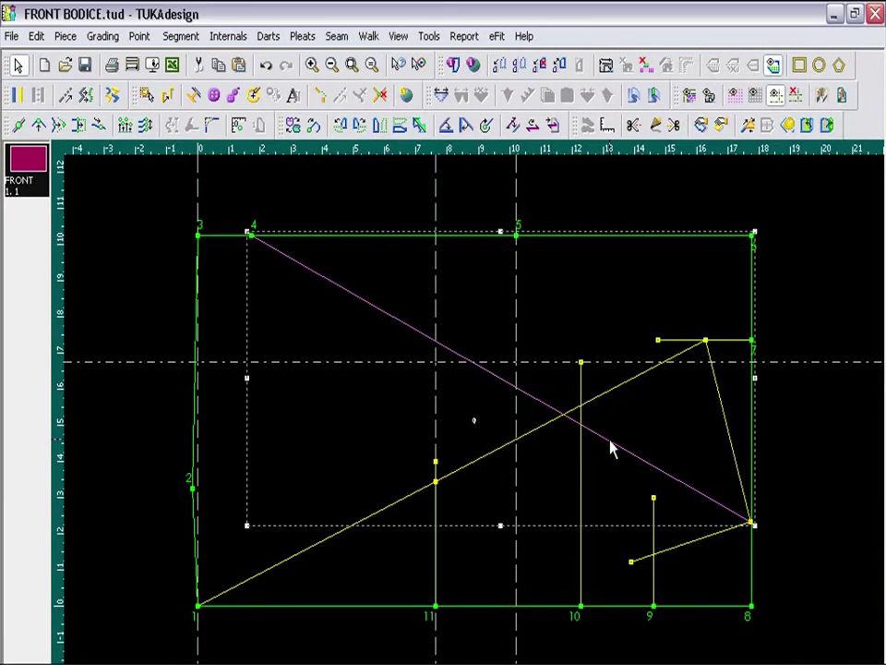
pyautogui.press('Delete')
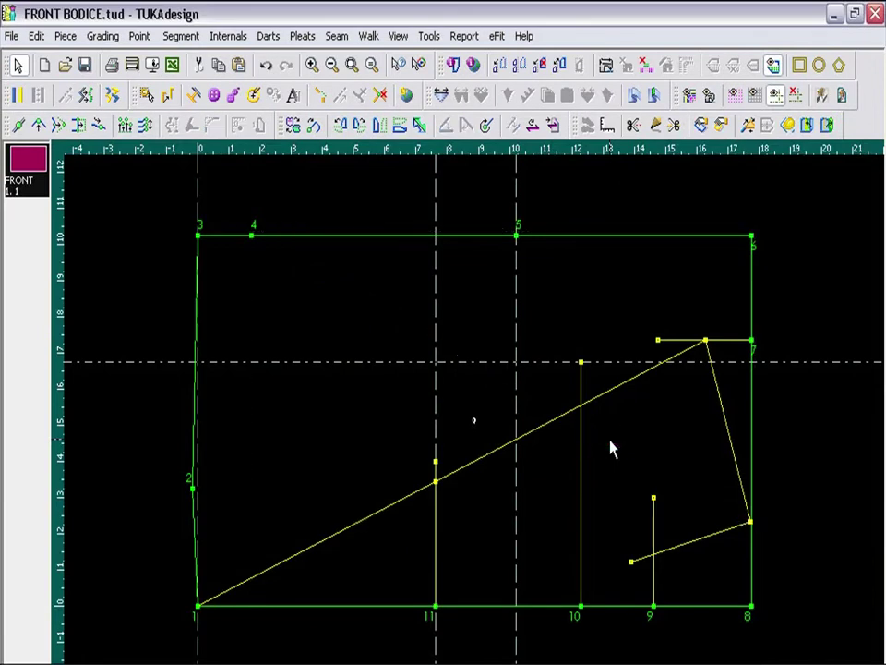
# Rotate the top-edge segment between points 4 and 5 about point 5, swinging point 4 upward by a distance of -1.25
pyautogui.click(486, 127)
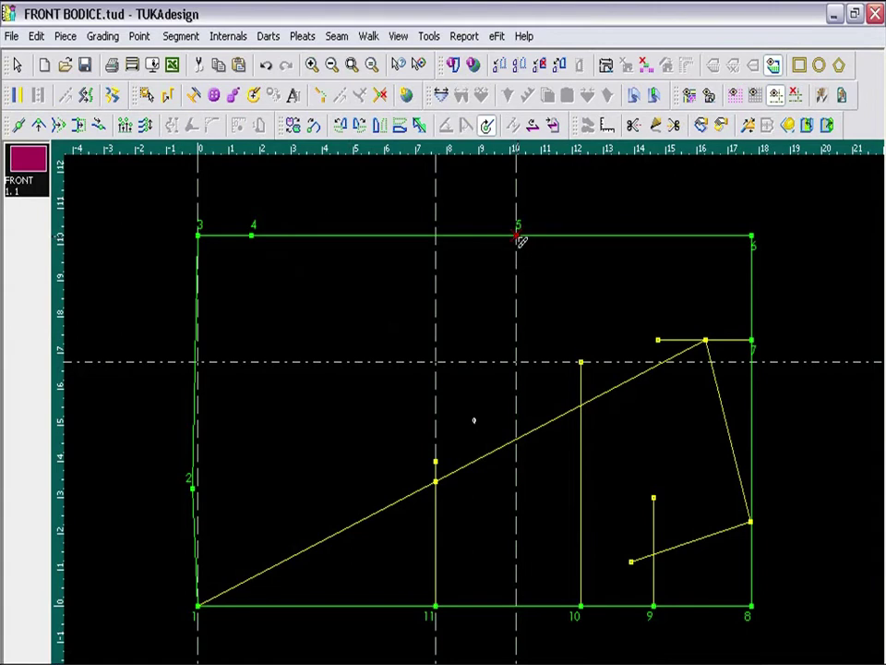
pyautogui.click(251, 237)
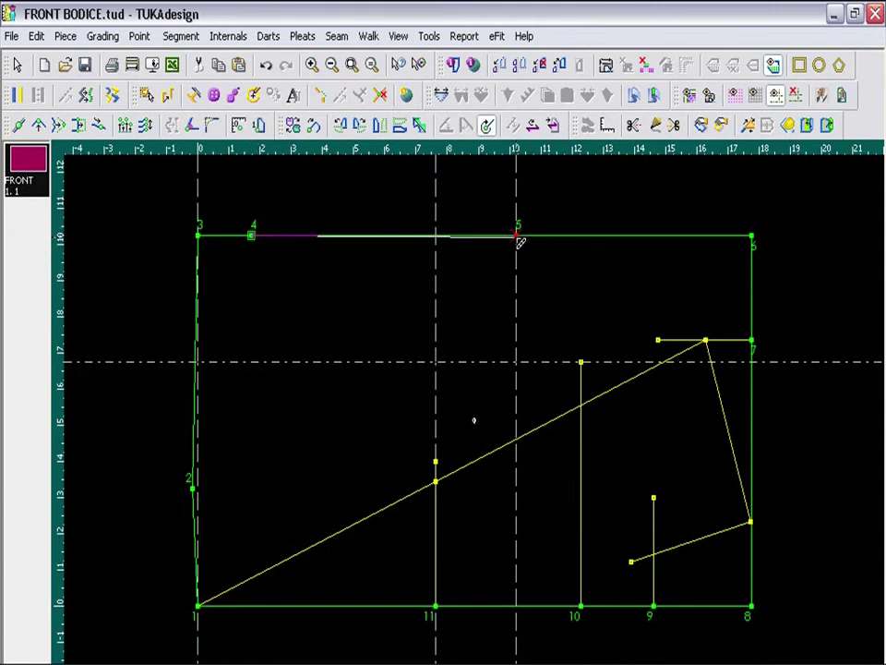
pyautogui.click(518, 238)
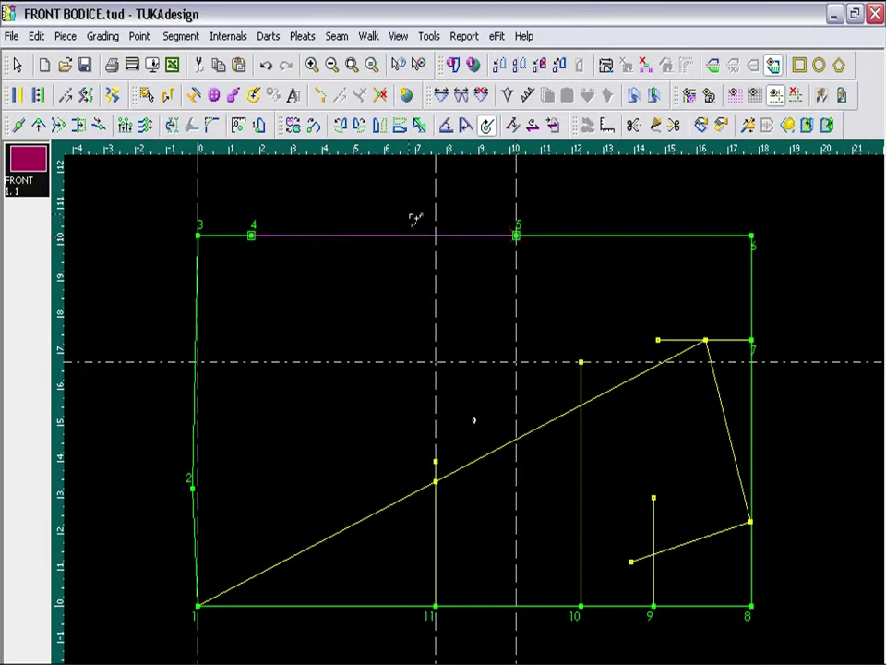
pyautogui.click(252, 236)
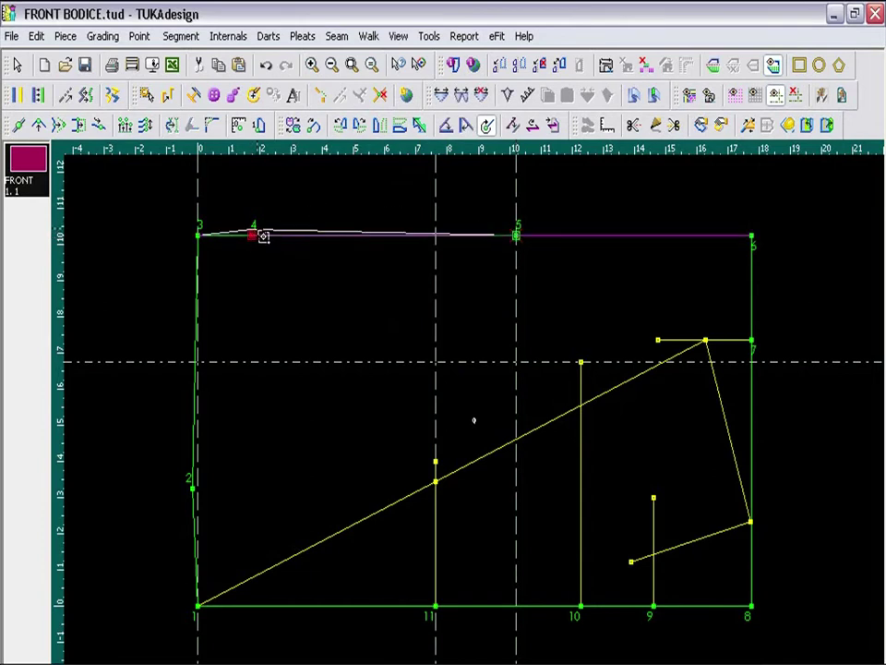
pyautogui.click(268, 214)
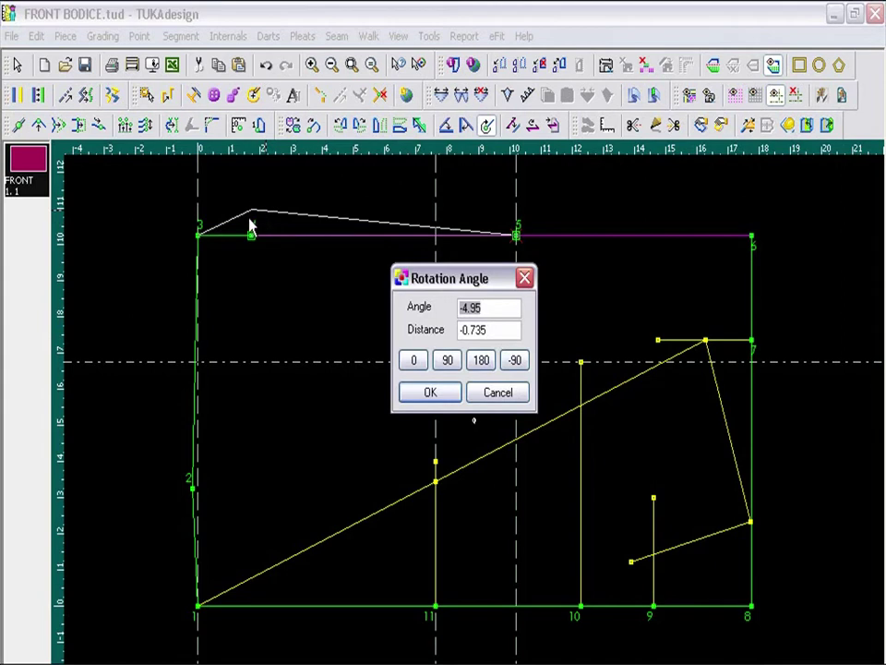
pyautogui.press('Tab')
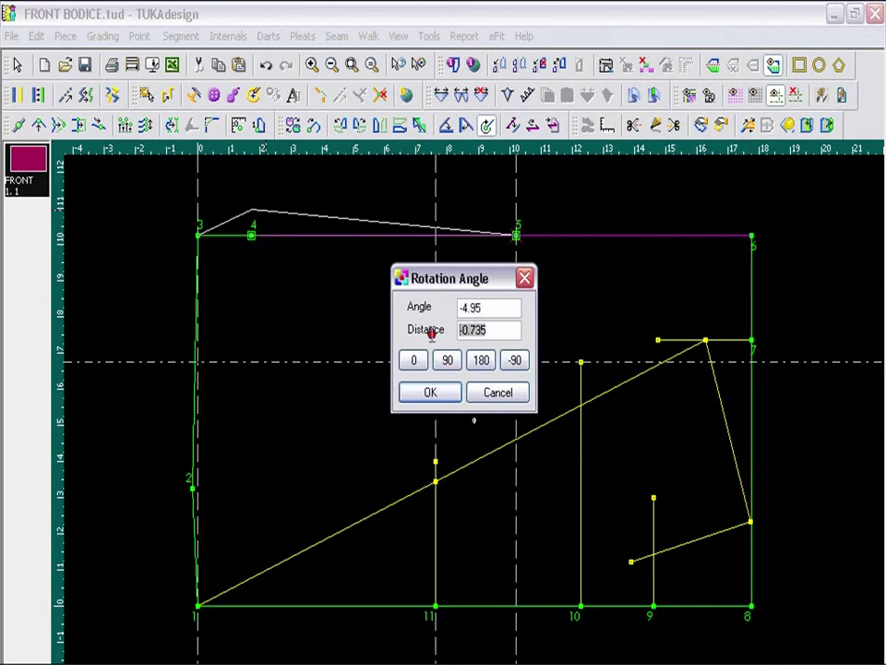
pyautogui.write('-1.25')
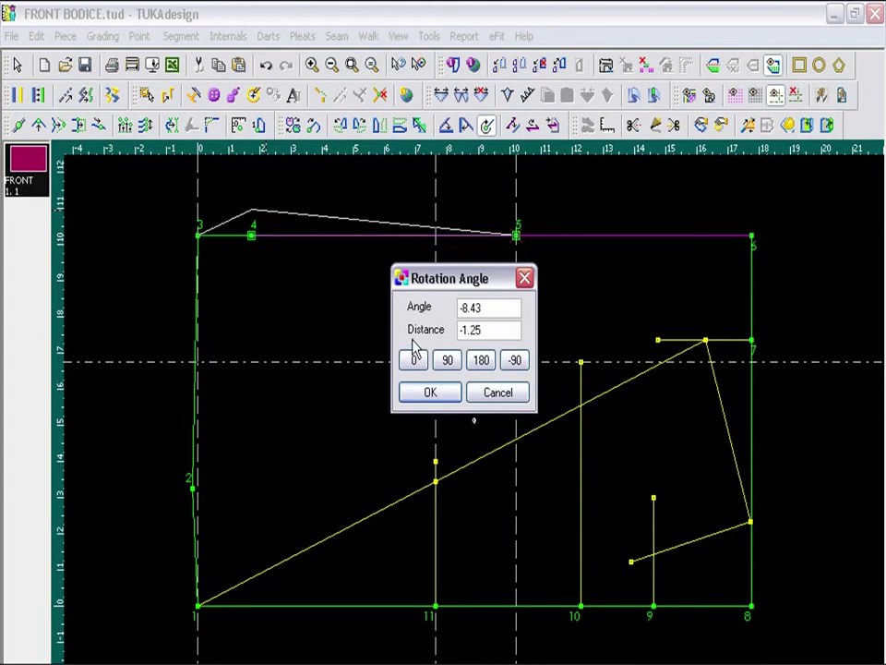
pyautogui.click(432, 391)
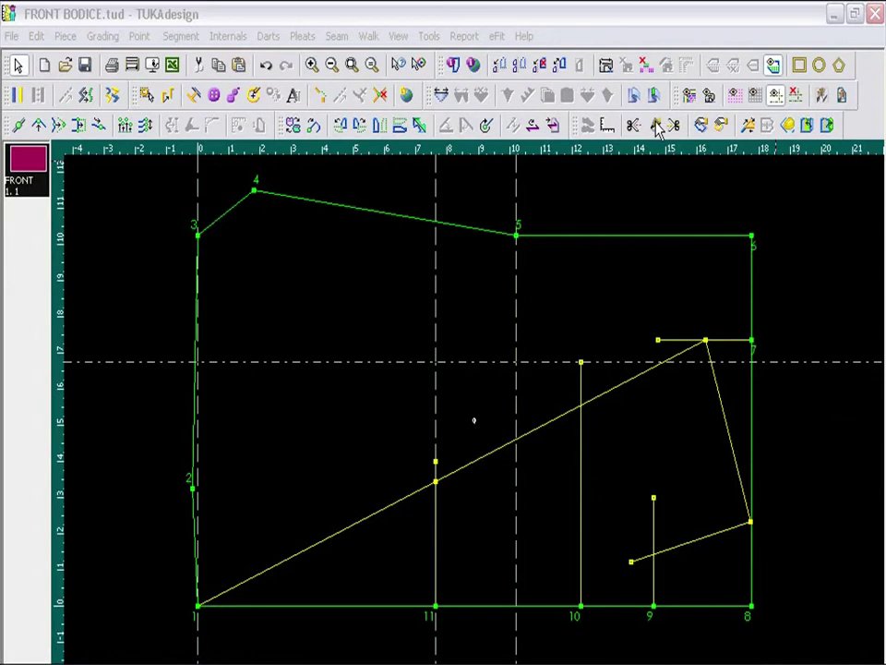
# Draw an internal line from point 4 through point 2 to the upper end of the vertical line above point 11
pyautogui.click(656, 125)
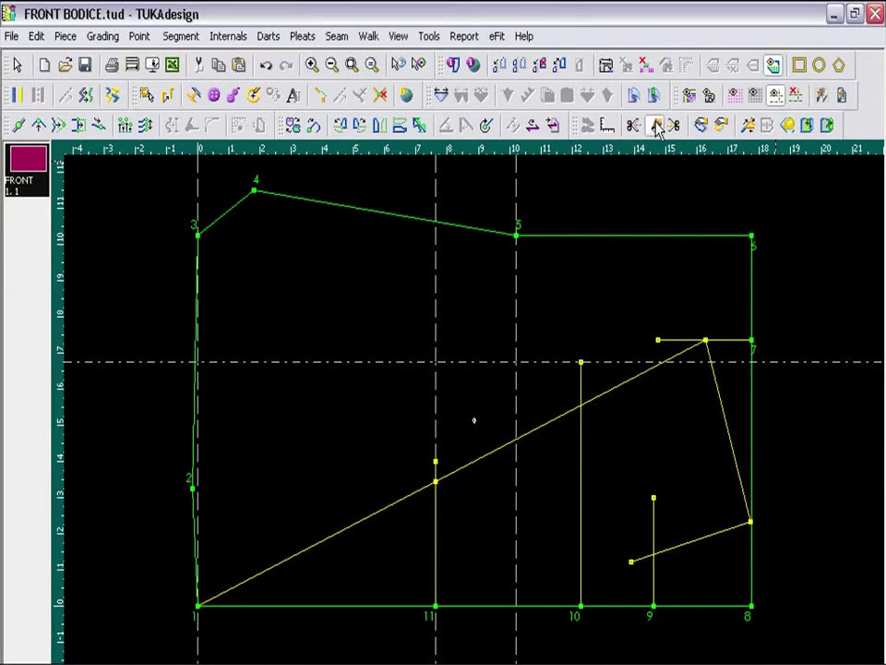
pyautogui.click(257, 193)
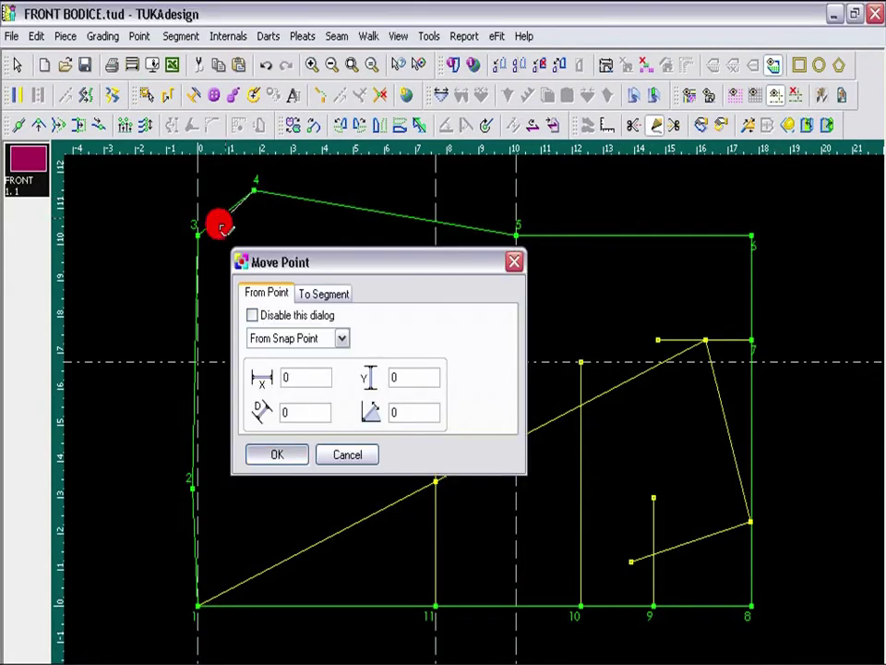
pyautogui.click(196, 492)
pyautogui.click(279, 456)
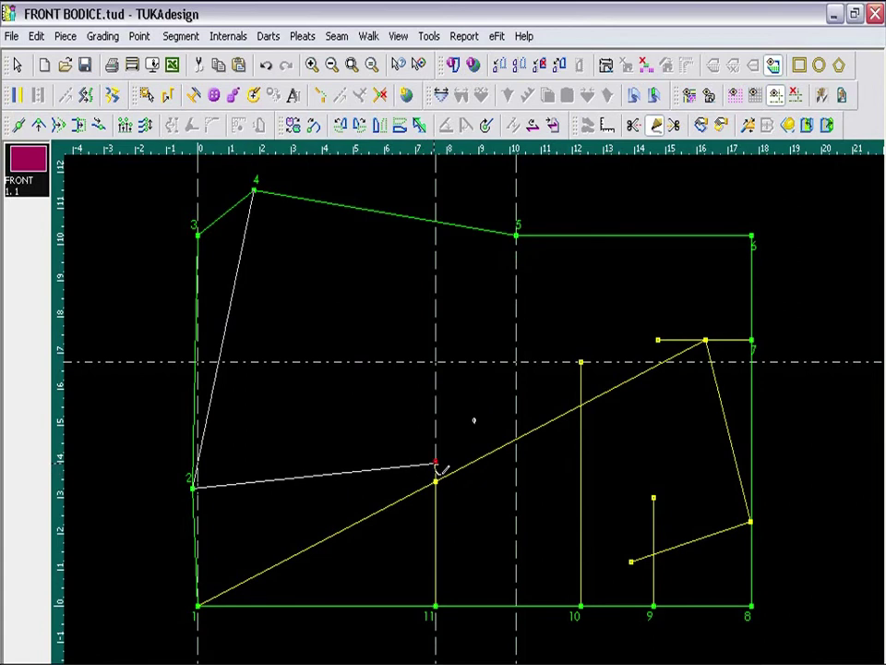
pyautogui.click(435, 461)
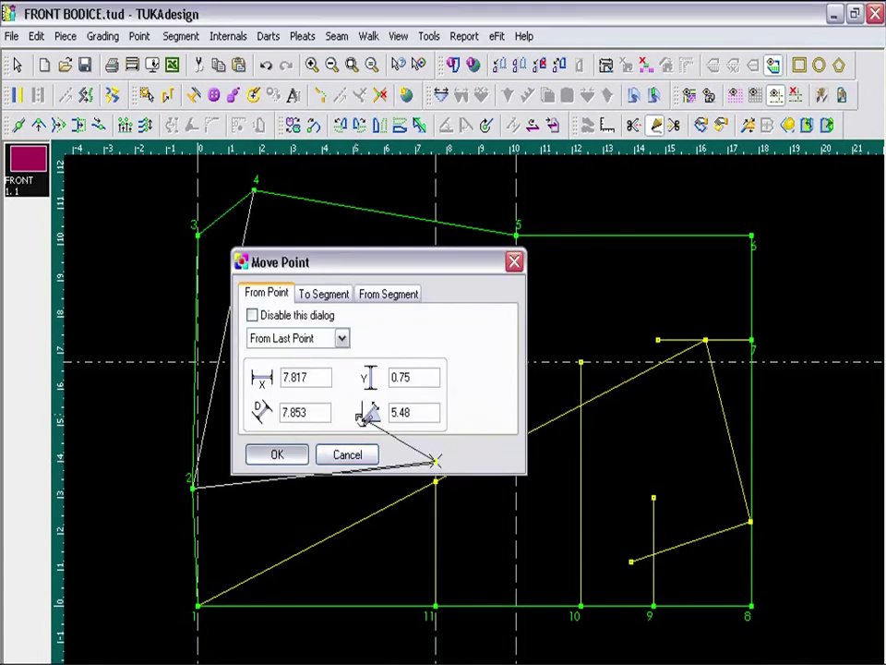
pyautogui.press('Return')
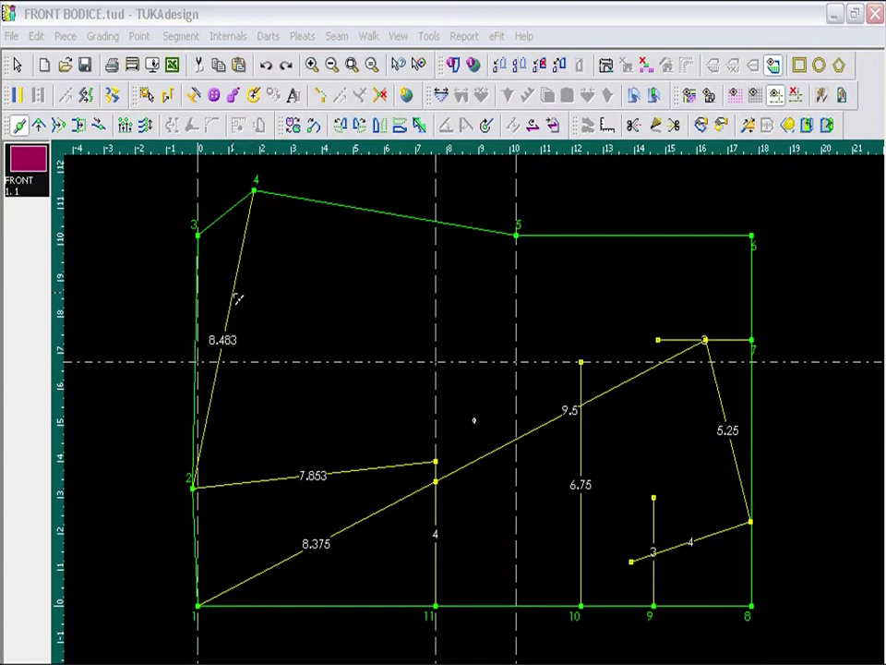
# Add a grading point on the internal line between points 4 and 2, at an absolute distance of 4 from point 4
pyautogui.click(234, 288)
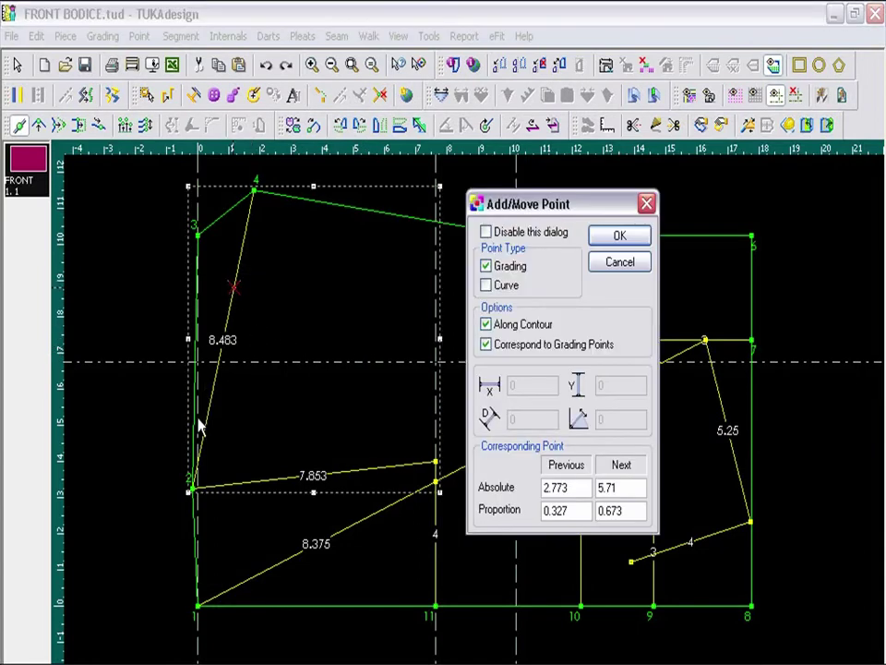
pyautogui.doubleClick(584, 489)
pyautogui.write('4')
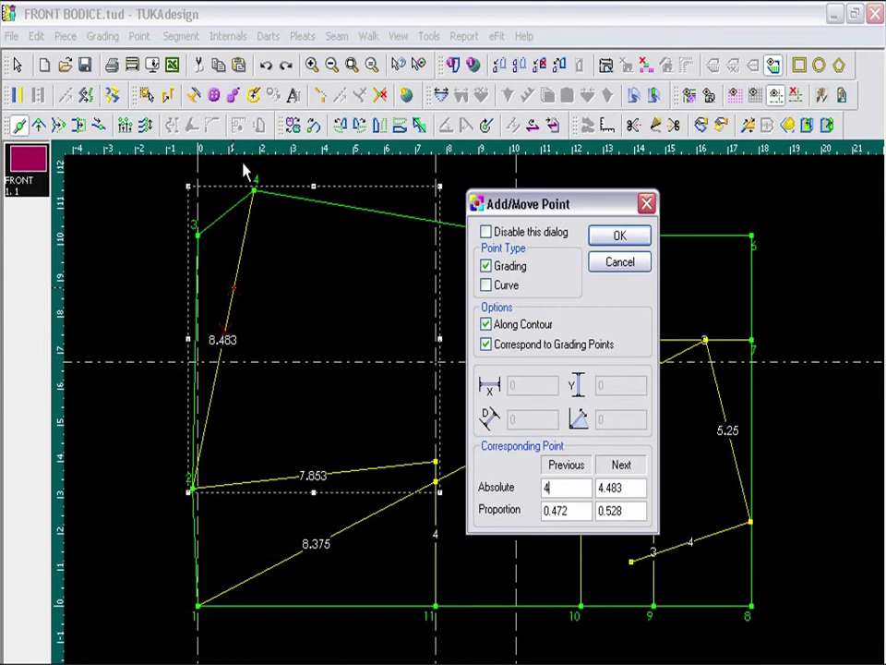
pyautogui.click(620, 236)
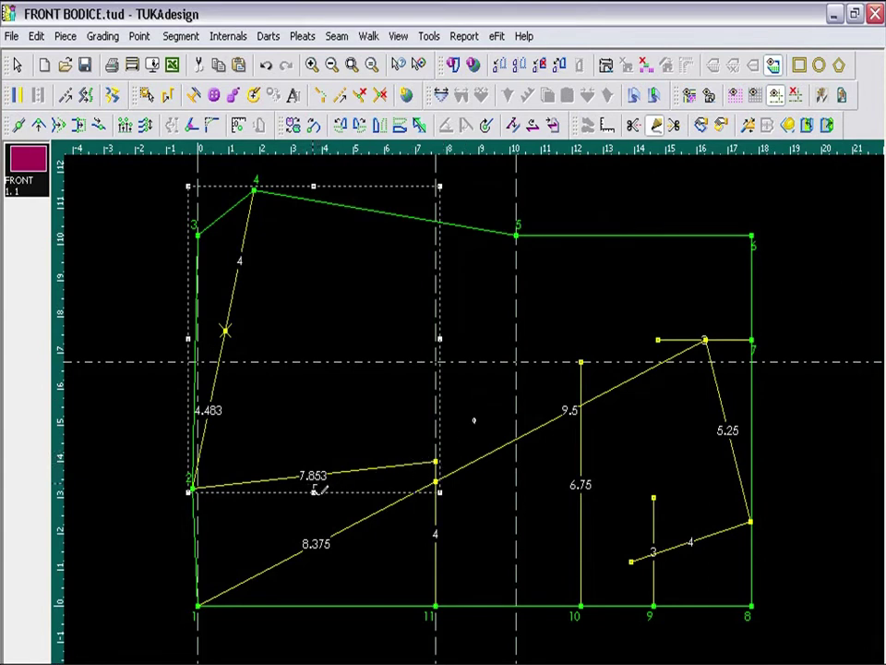
# Draw a 7.853 long internal line from the dart apex above point 11 through the grading point between points 4 and 2
pyautogui.click(226, 332)
pyautogui.click(445, 467)
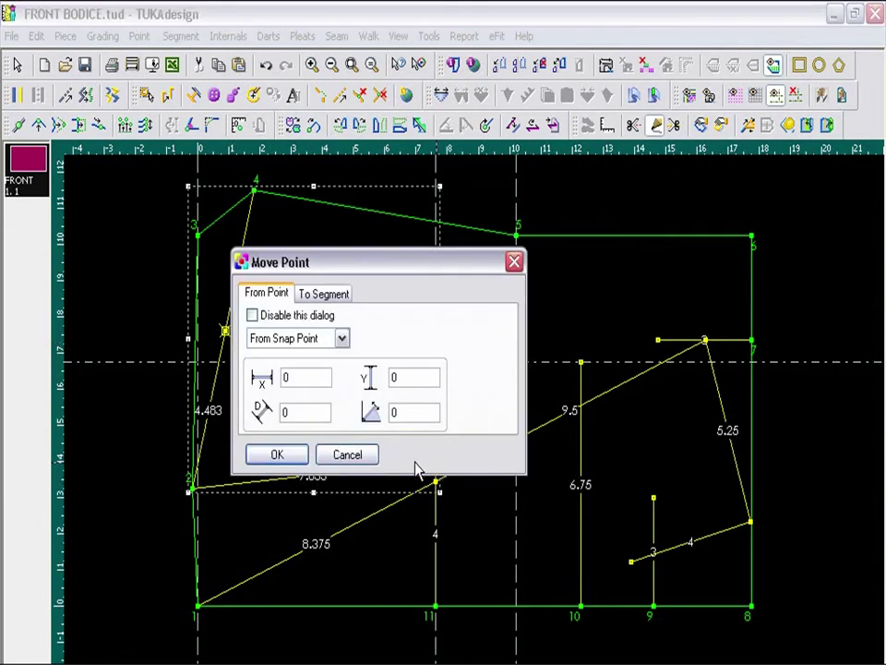
pyautogui.click(222, 330)
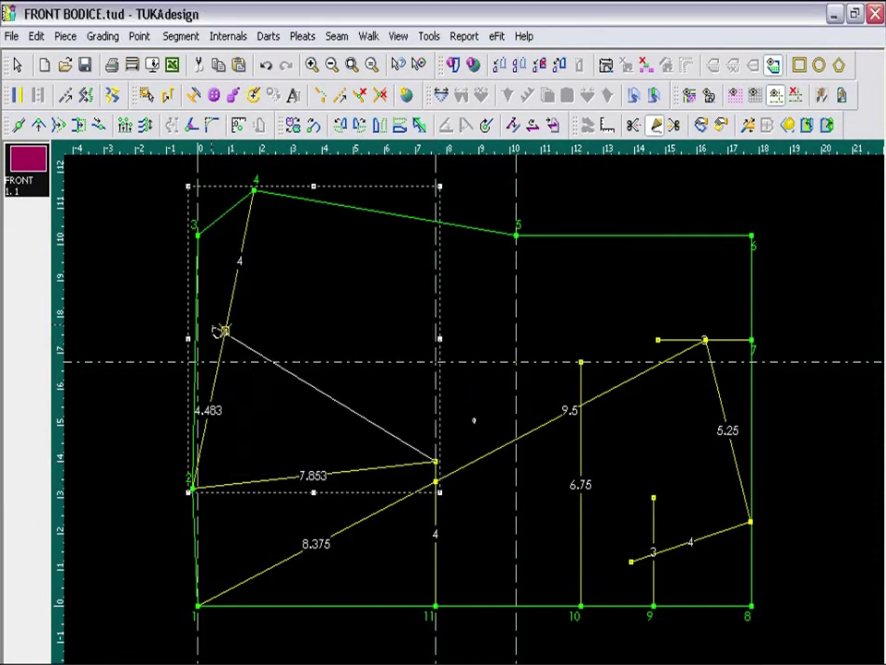
pyautogui.click(215, 325)
pyautogui.doubleClick(314, 412)
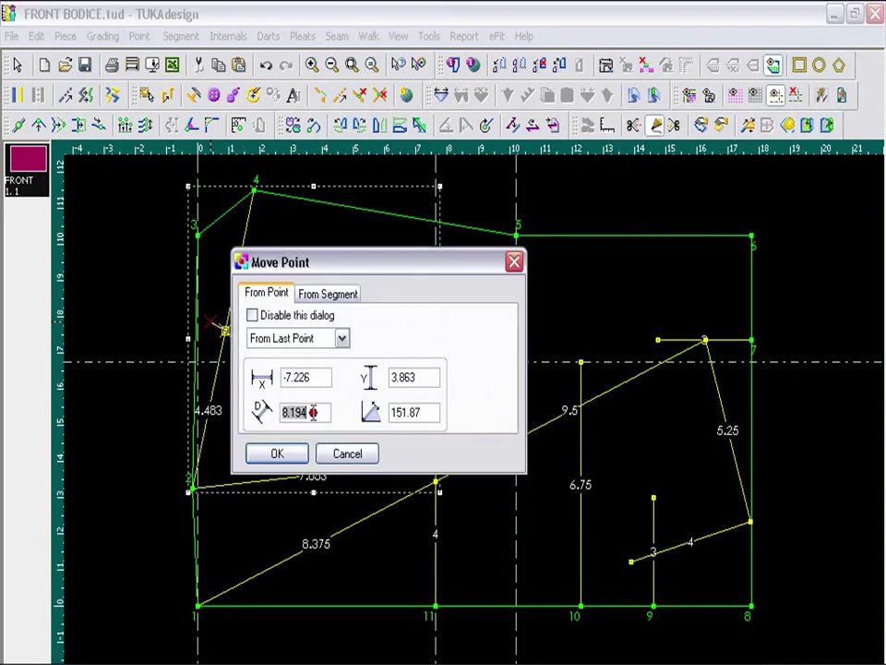
pyautogui.moveTo(418, 266); pyautogui.dragTo(447, 205)
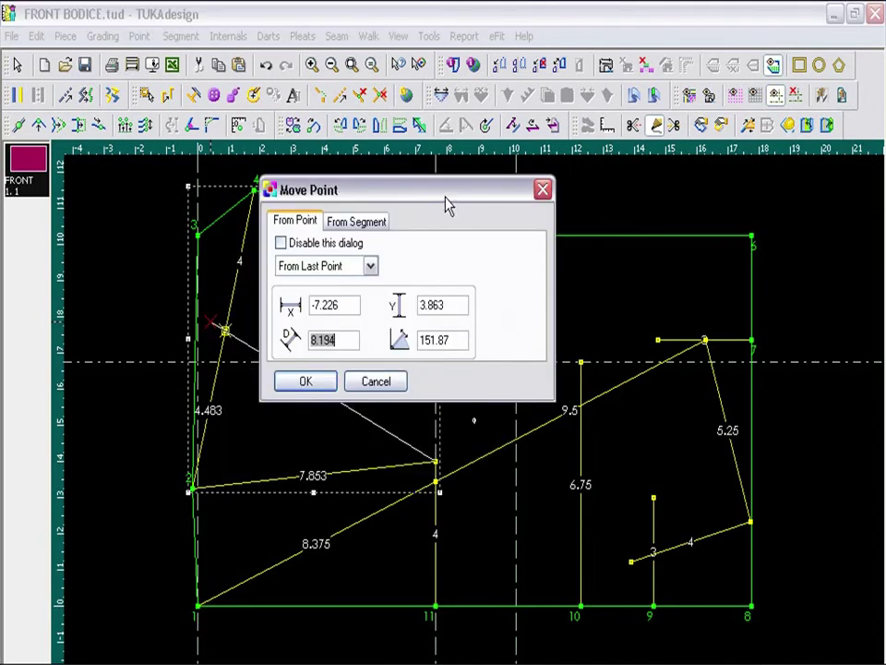
pyautogui.write('7')
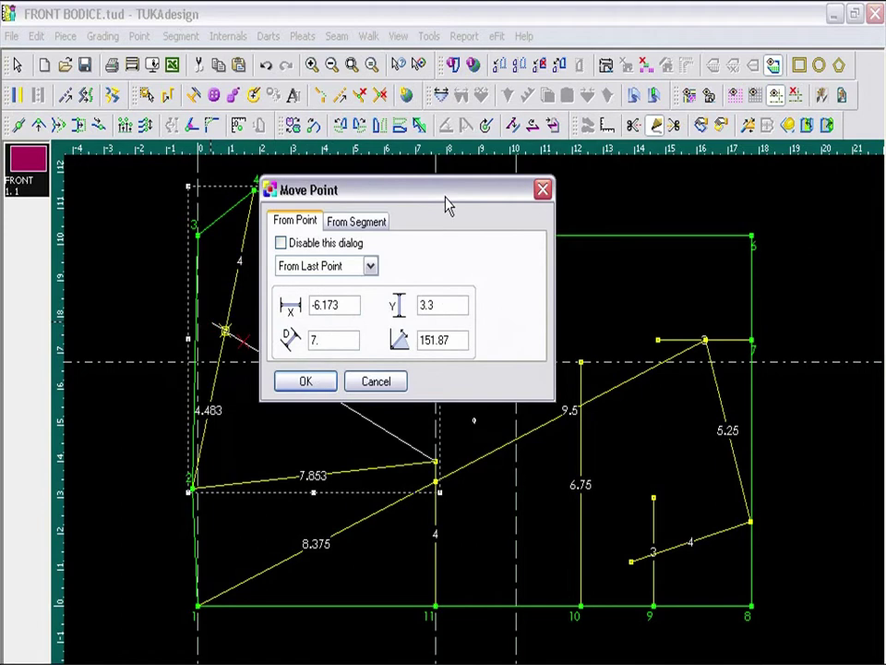
pyautogui.write('.853')
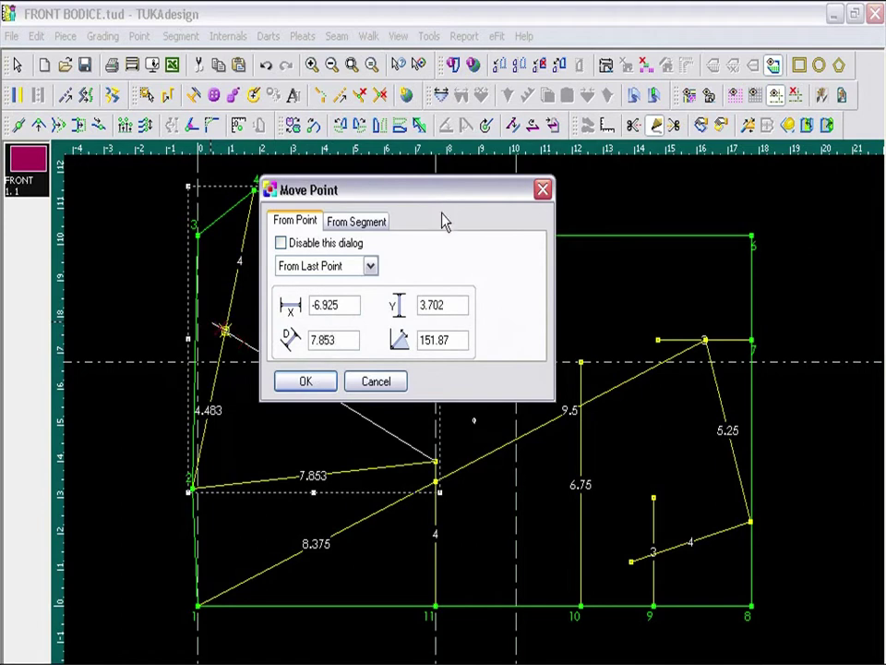
pyautogui.click(305, 381)
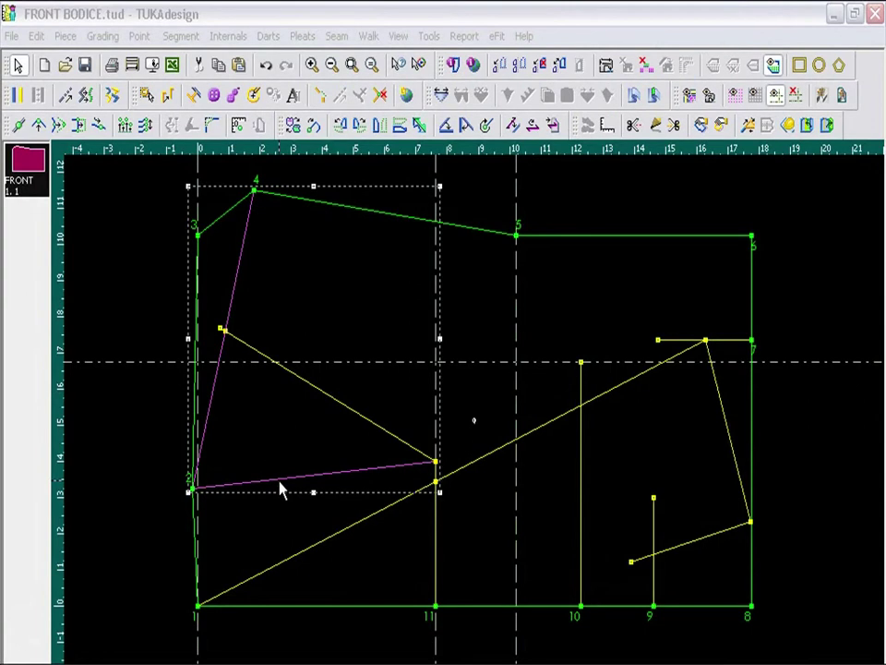
# Split the internal line at point 2 and delete its part between points 4 and 2
pyautogui.click(279, 480)
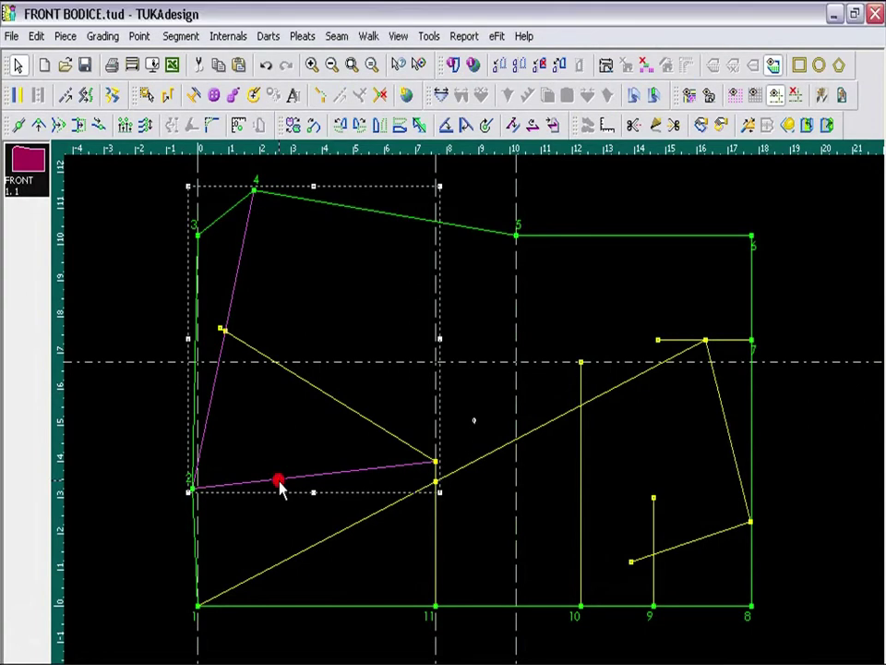
pyautogui.click(193, 491)
pyautogui.rightClick(194, 496)
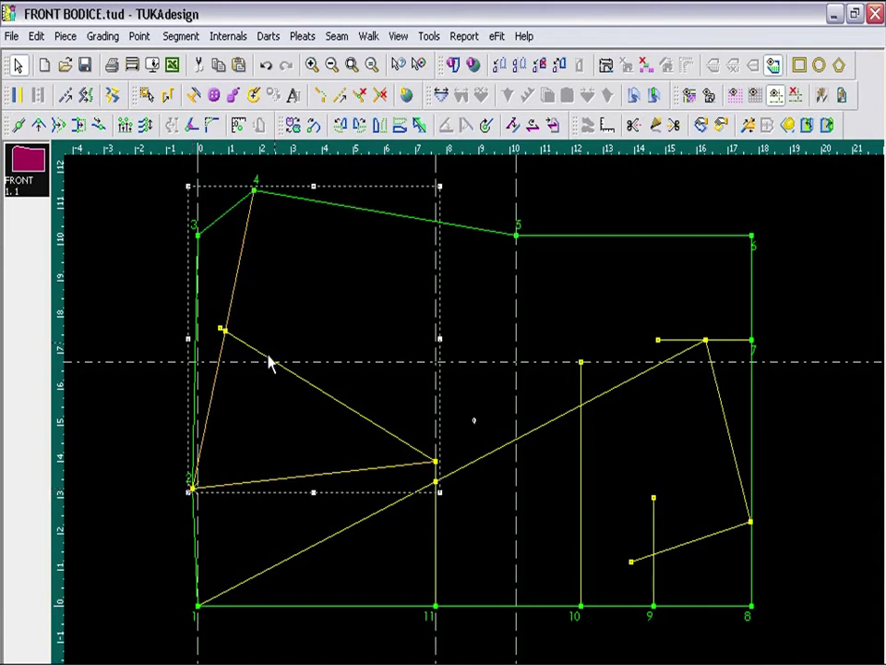
pyautogui.click(360, 102)
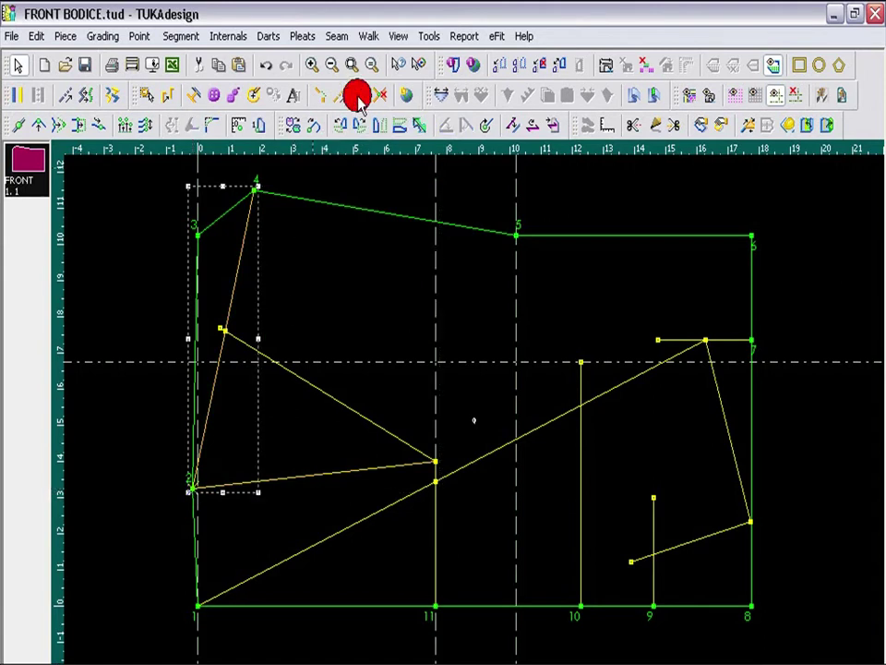
pyautogui.click(235, 264)
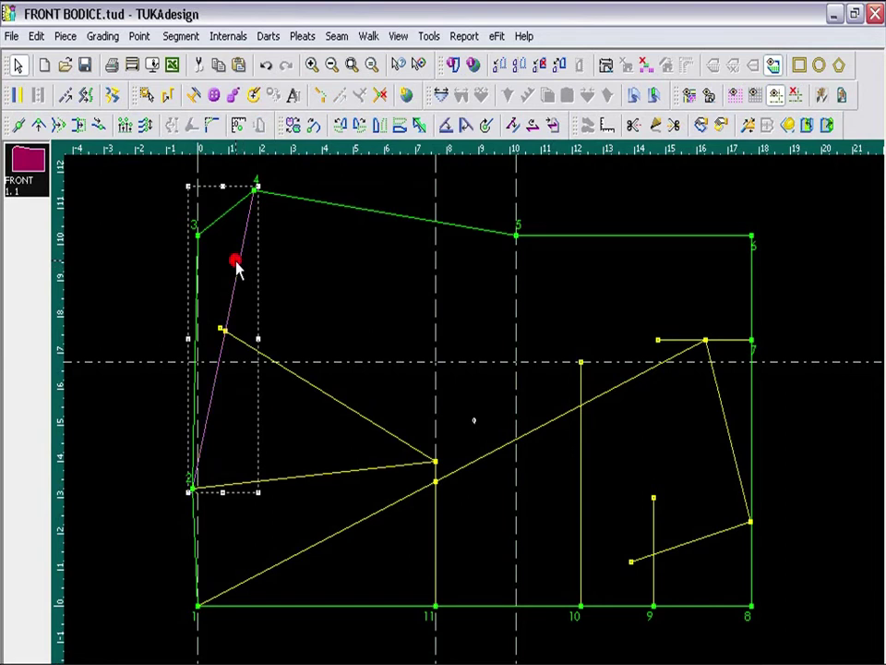
pyautogui.click(303, 477)
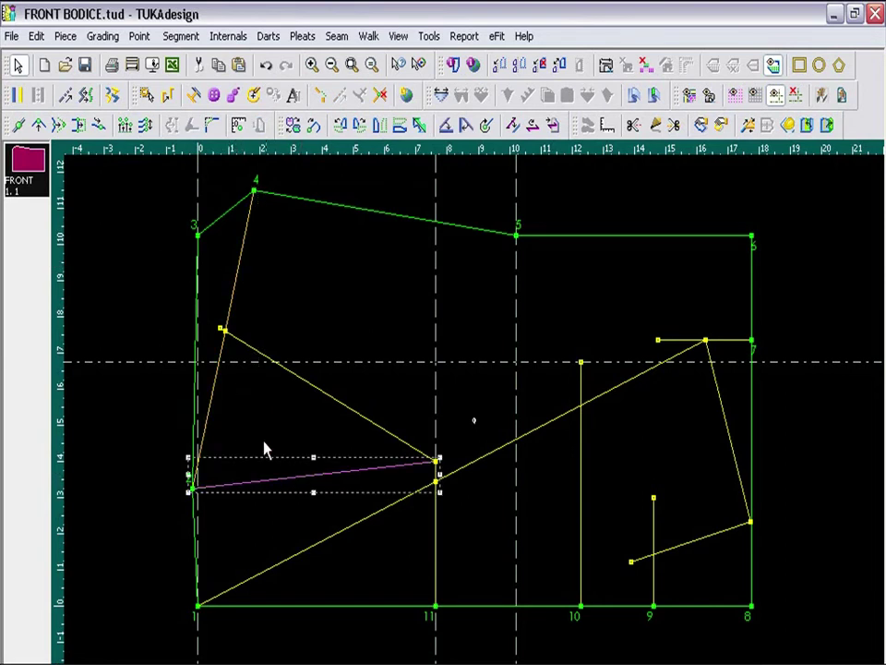
pyautogui.click(219, 370)
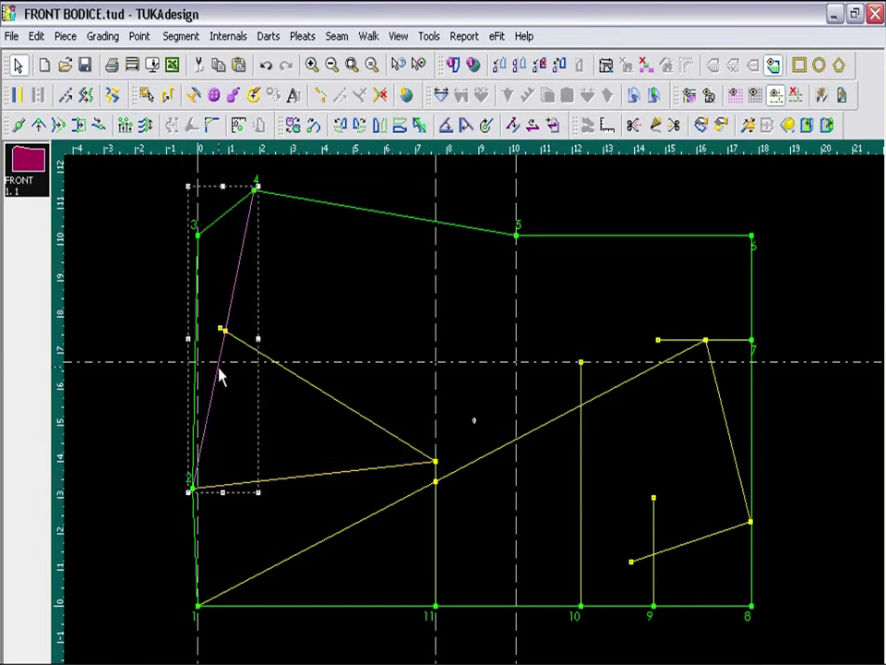
pyautogui.press('Delete')
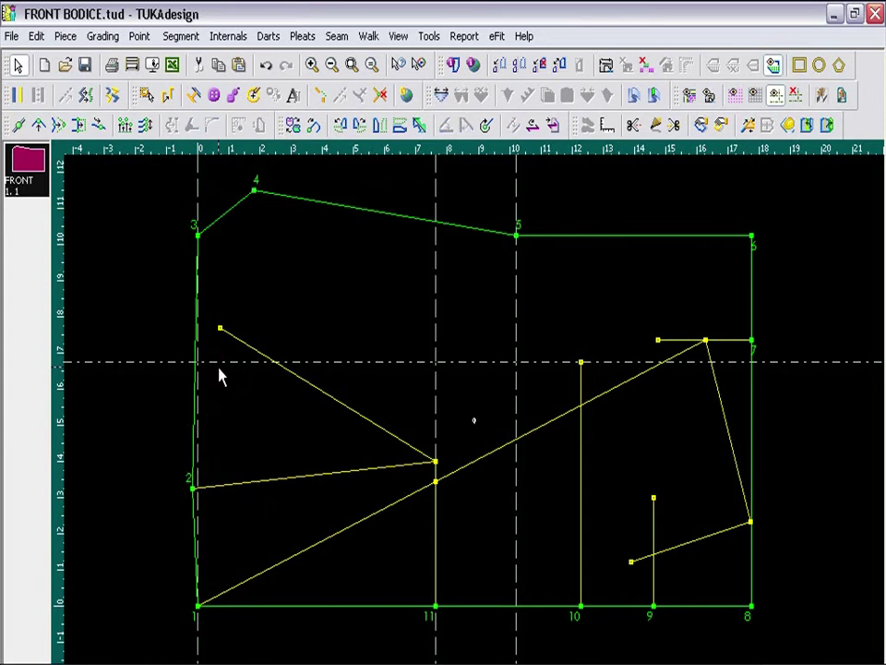
# Draw a curved internal line from the outer end of the upper dart leg through an intermediate curve point to point 4
pyautogui.click(655, 125)
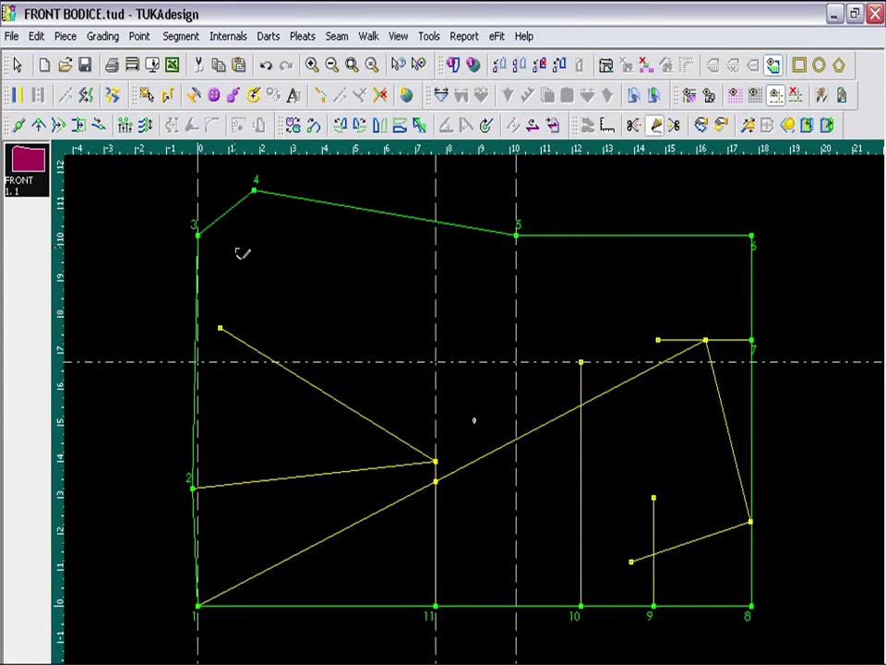
pyautogui.click(221, 327)
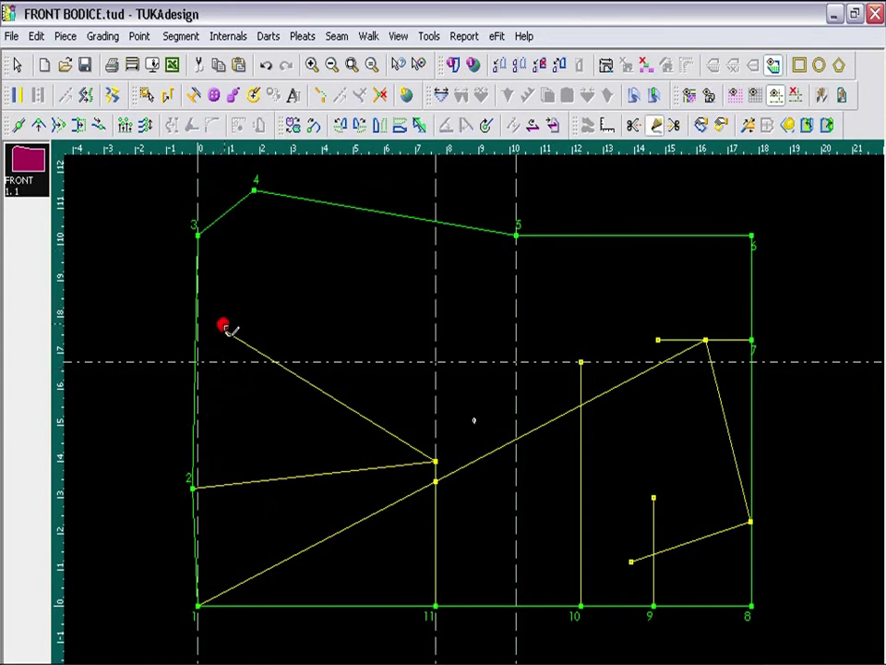
pyautogui.click(247, 270)
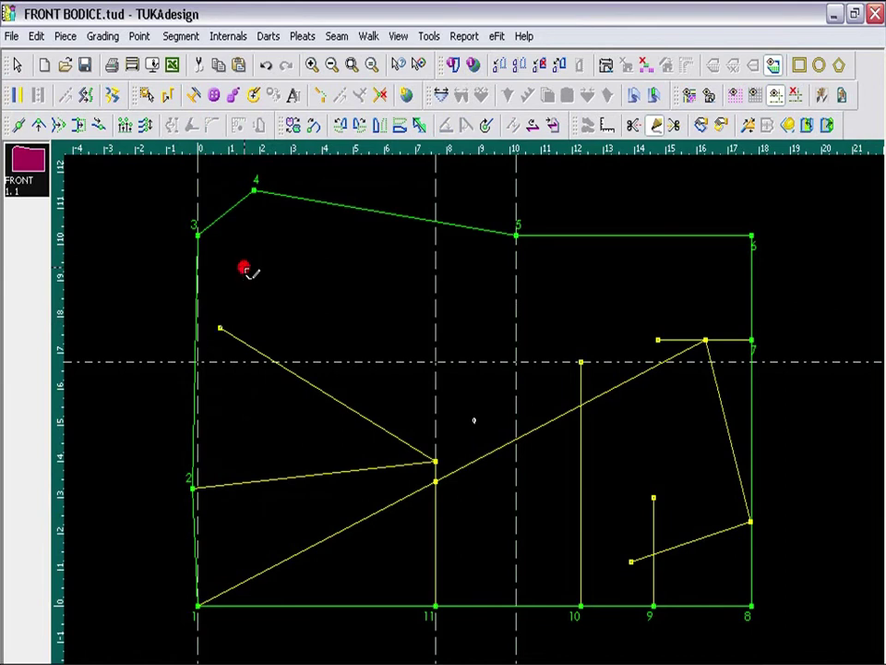
pyautogui.click(255, 193)
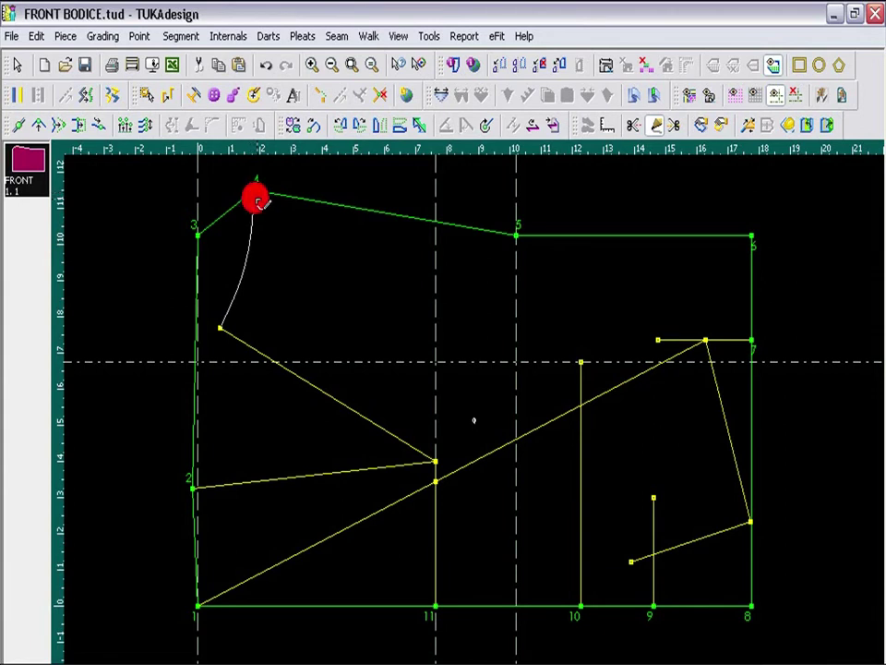
pyautogui.rightClick(228, 242)
# Shift the curve point on the internal line below point 4 to flatten it, and curve the segment between points 1 and 2 inward
pyautogui.click(39, 126)
pyautogui.moveTo(251, 271); pyautogui.dragTo(239, 267)
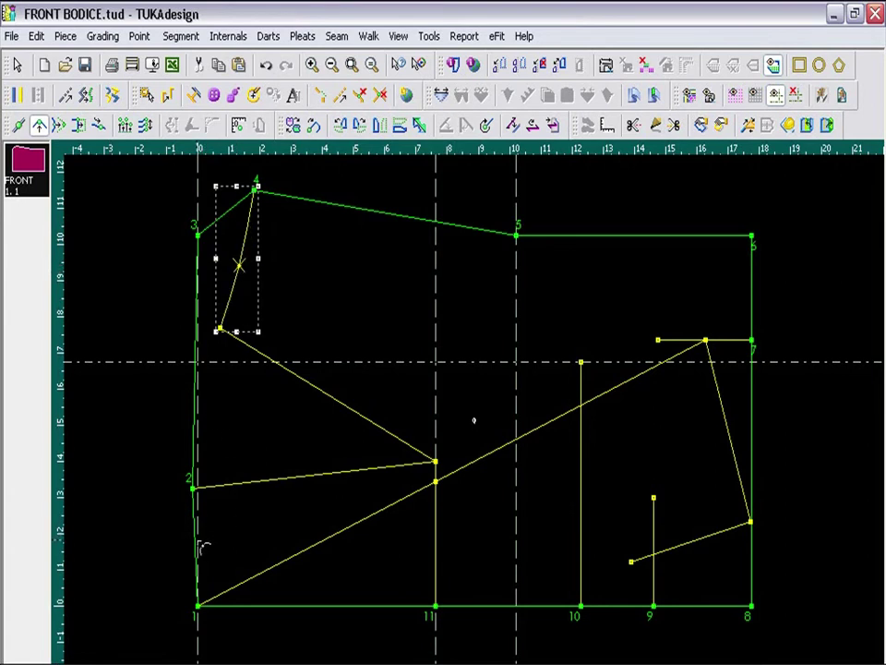
pyautogui.moveTo(197, 542); pyautogui.dragTo(210, 535)
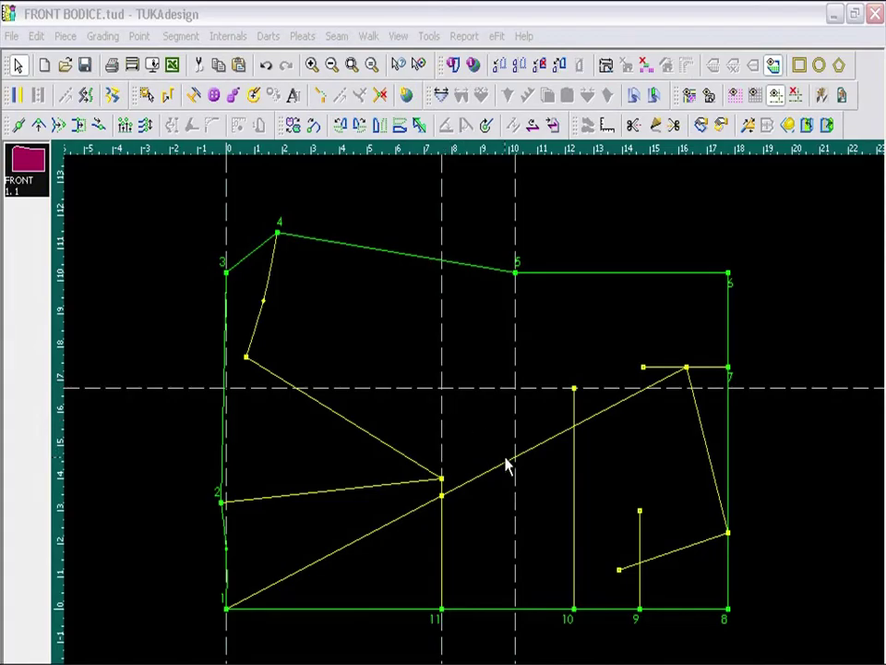
# Delete the long diagonal internal line running from point 1 to the horizontal line at point 7
pyautogui.click(506, 461)
pyautogui.press('Delete')
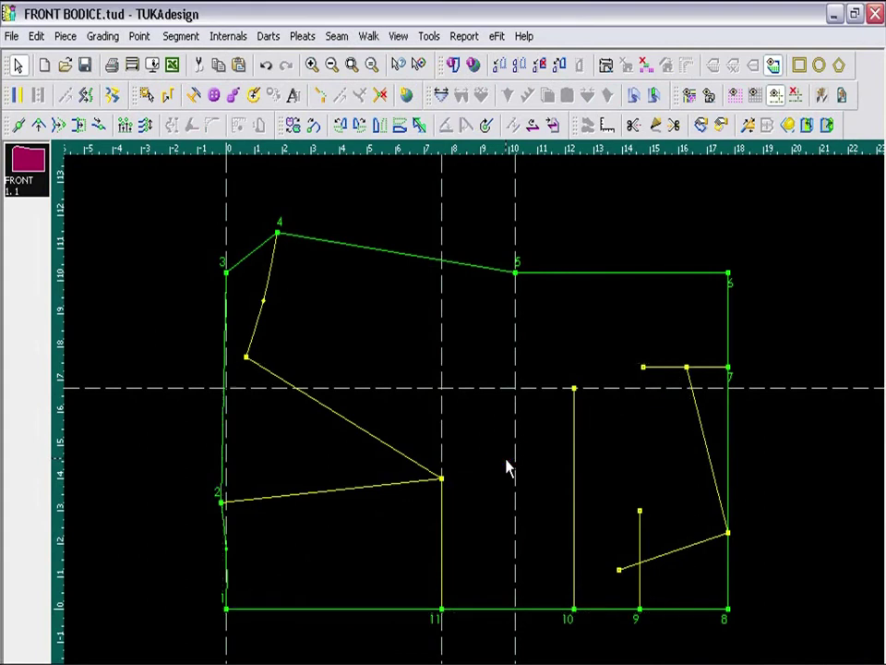
pyautogui.click(644, 368)
# Merge only the FRENCH CURVE piece from RULERS.tud into the style
pyautogui.click(12, 36)
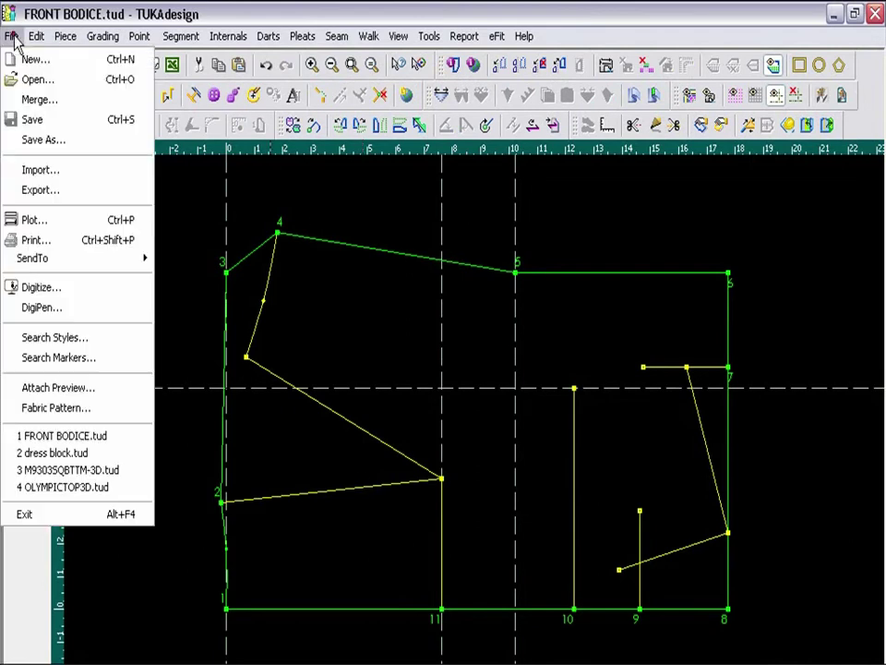
pyautogui.click(19, 104)
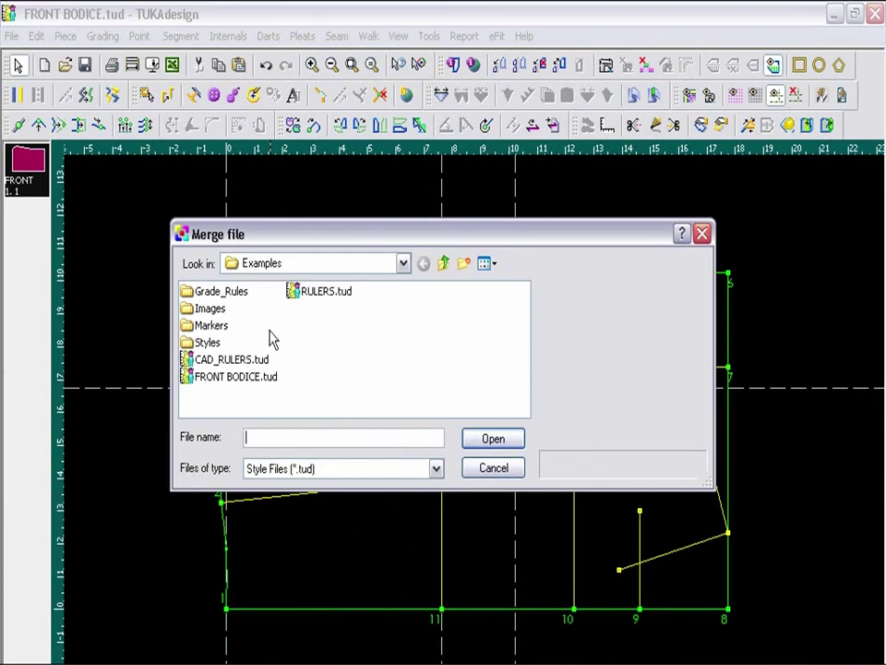
pyautogui.doubleClick(302, 294)
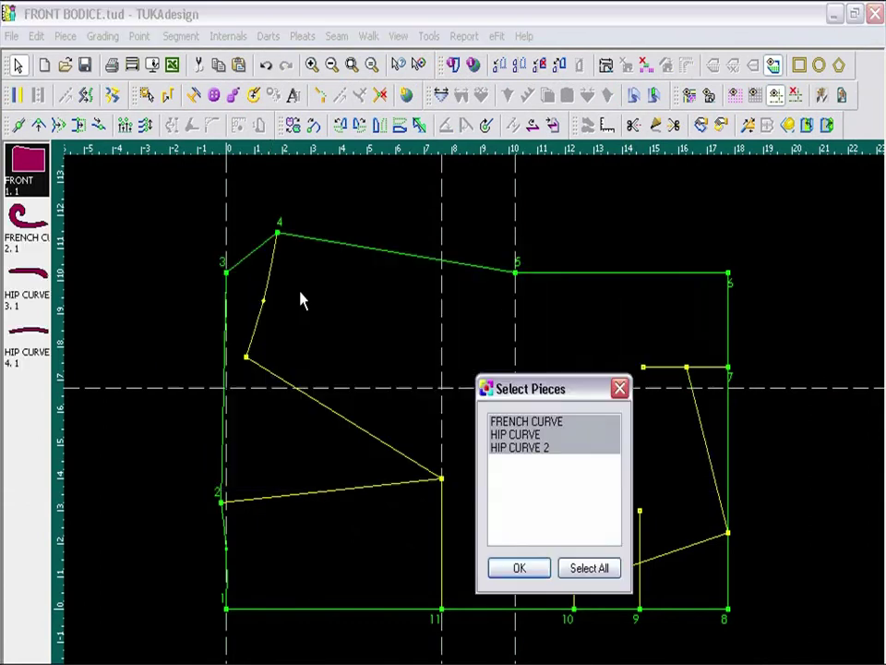
pyautogui.click(513, 421)
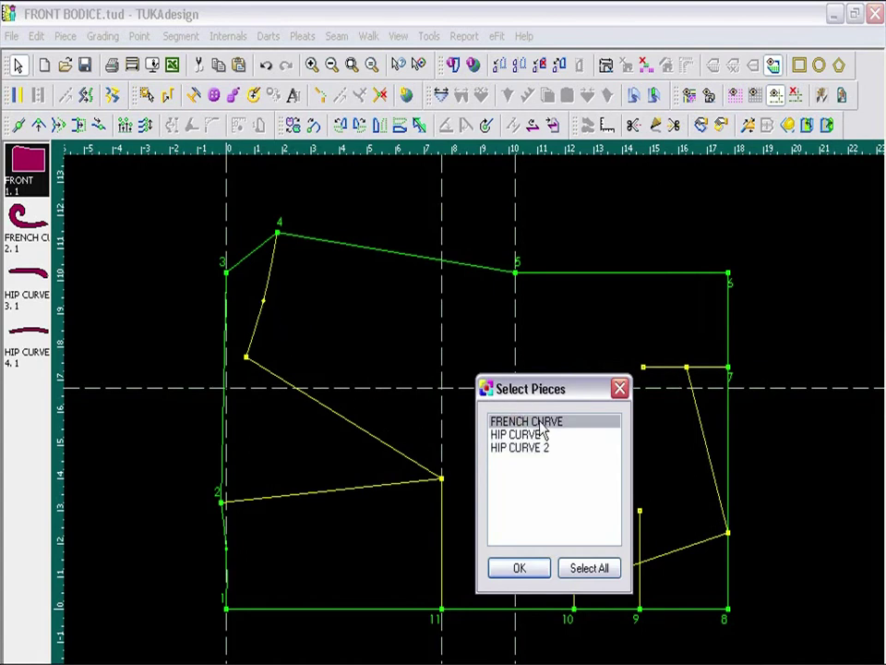
pyautogui.click(523, 572)
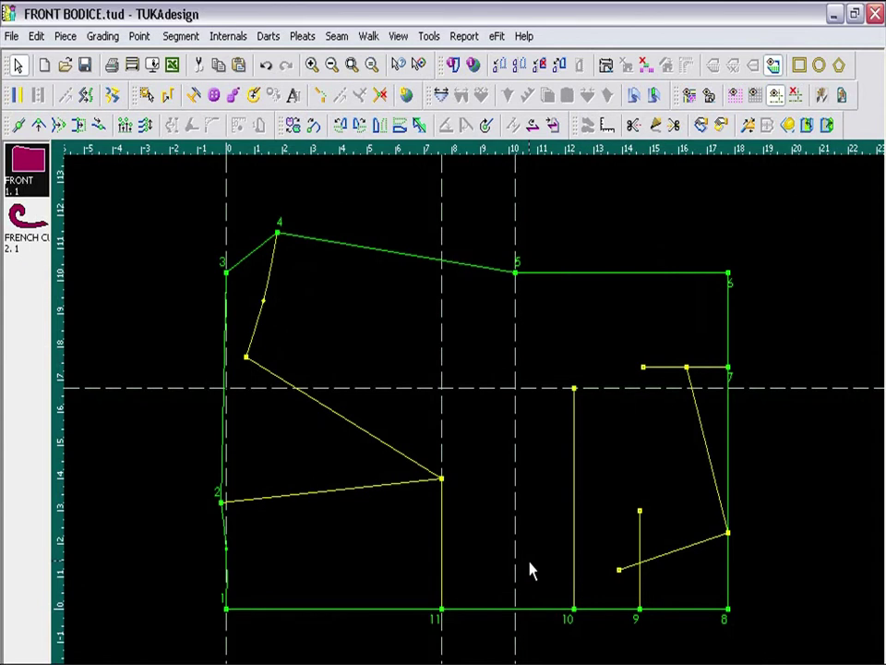
# Place the French curve against the guide lines and rotate it about its point 6 to meet the diagonal's upper end near point 7
pyautogui.click(24, 224)
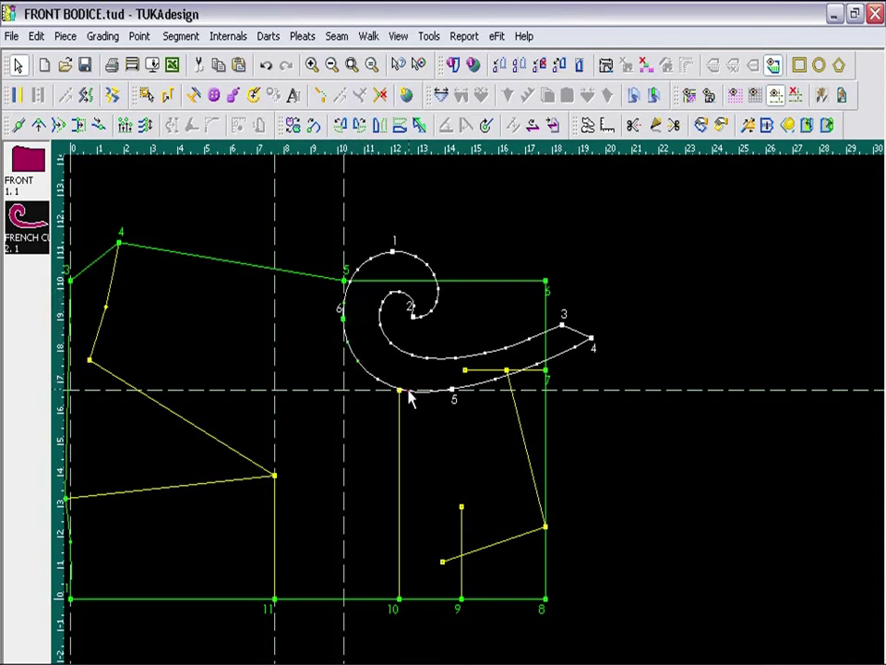
pyautogui.click(342, 320)
pyautogui.click(342, 317)
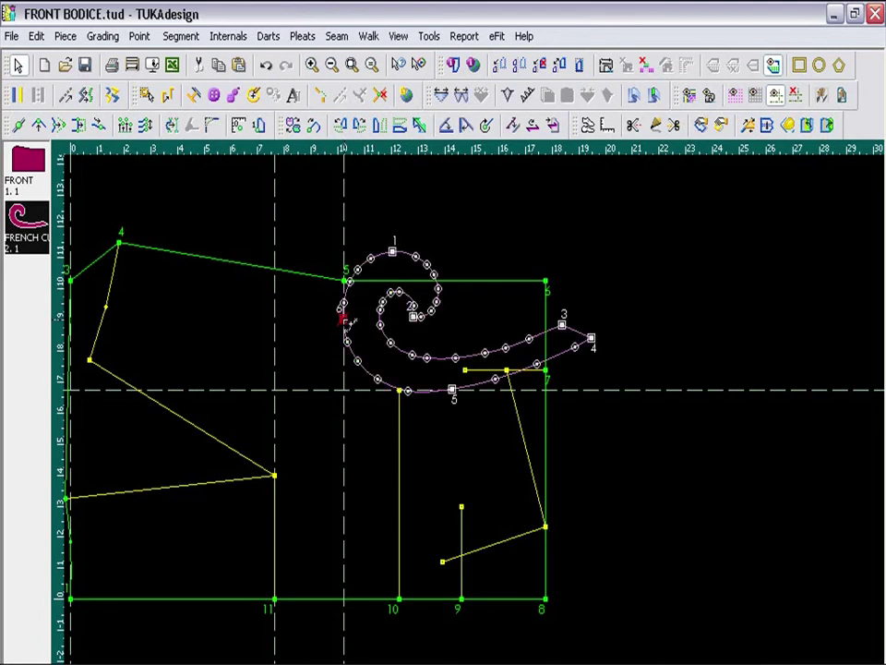
pyautogui.moveTo(544, 369); pyautogui.dragTo(542, 363)
pyautogui.write('2')
pyautogui.click(434, 391)
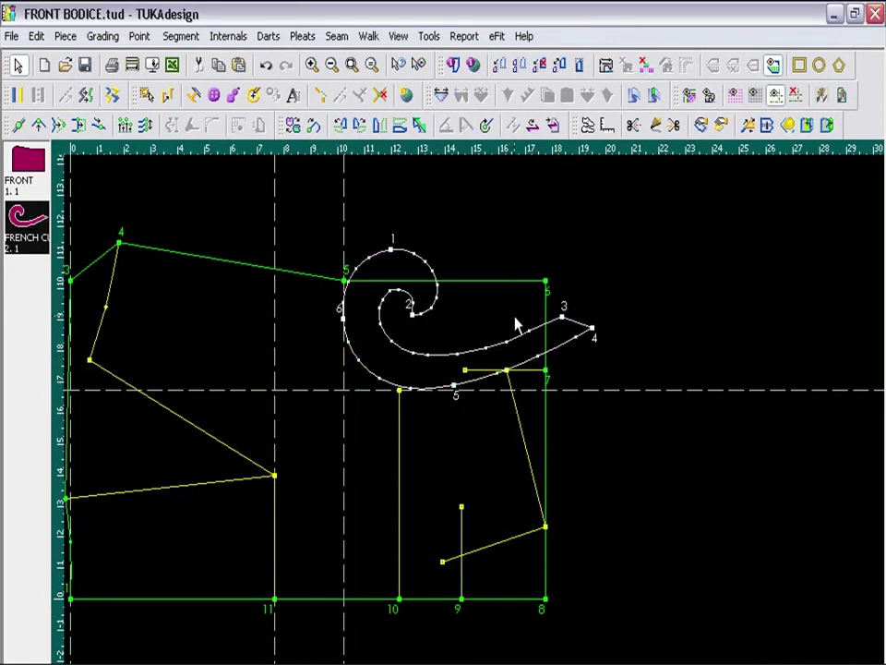
# Copy the French curve's outer edge from the internal point near bodice point 7 to just below bodice point 5
pyautogui.click(507, 371)
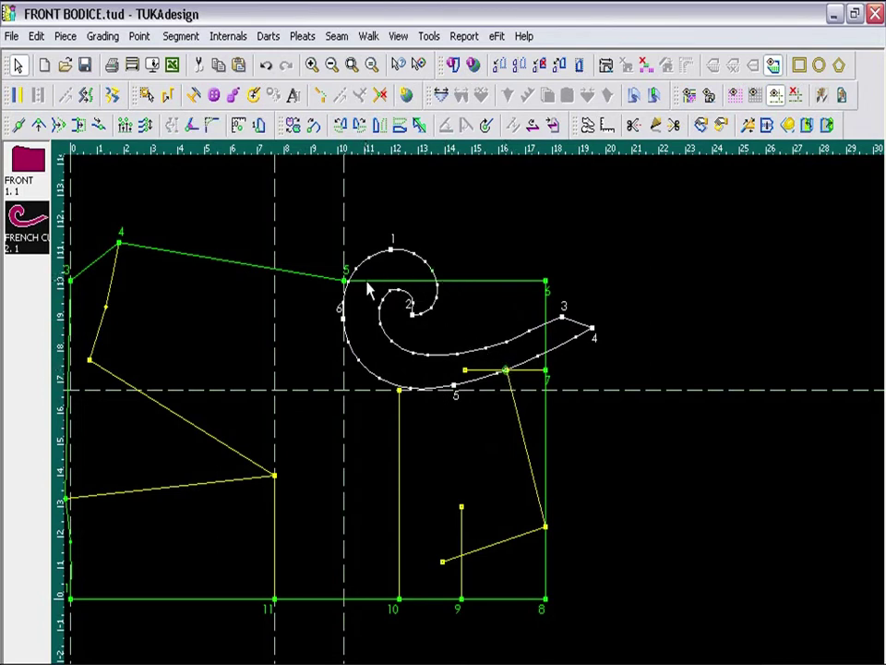
pyautogui.click(344, 309)
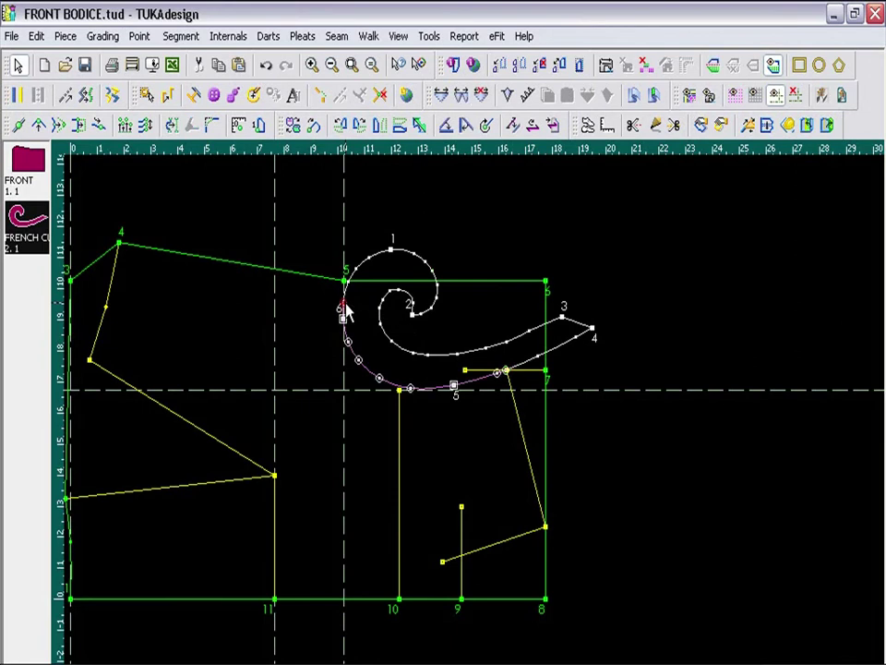
pyautogui.click(168, 37)
pyautogui.click(189, 61)
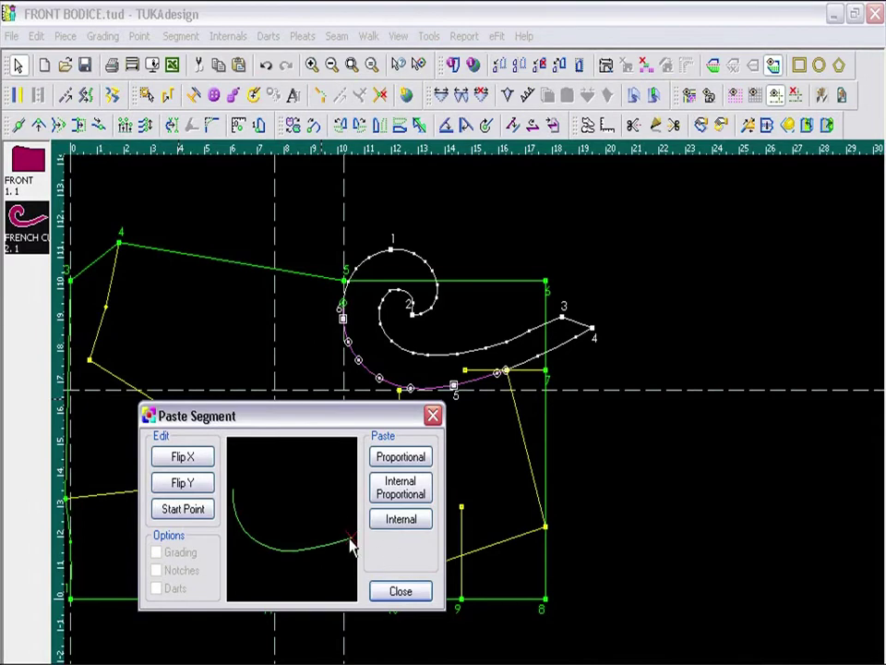
# Move the French curve clear of the bodice and paste the copied segment as an internal line at the internal point beside point 7
pyautogui.click(386, 452)
pyautogui.click(669, 307)
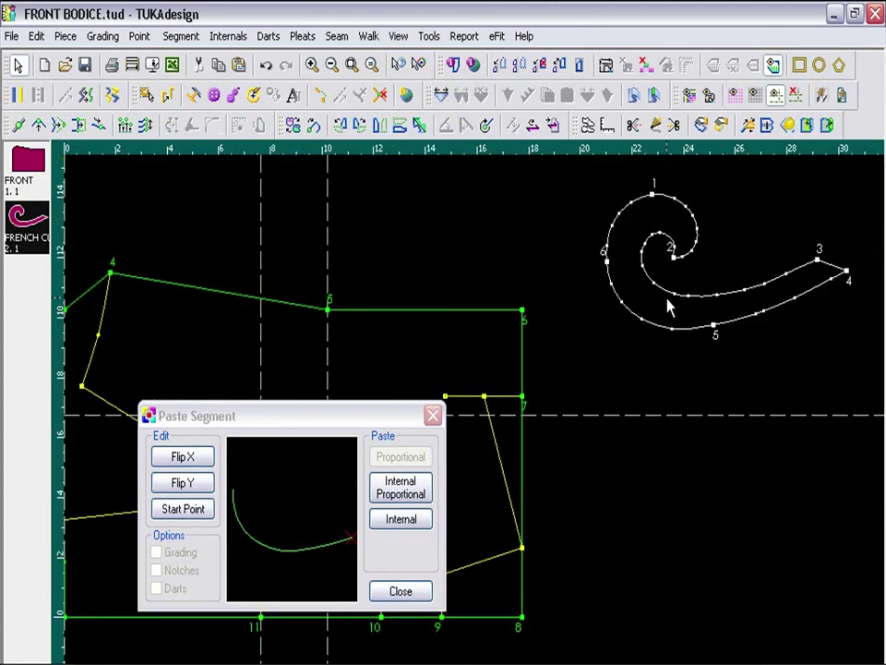
pyautogui.moveTo(346, 425); pyautogui.dragTo(311, 465)
pyautogui.click(485, 396)
pyautogui.click(485, 397)
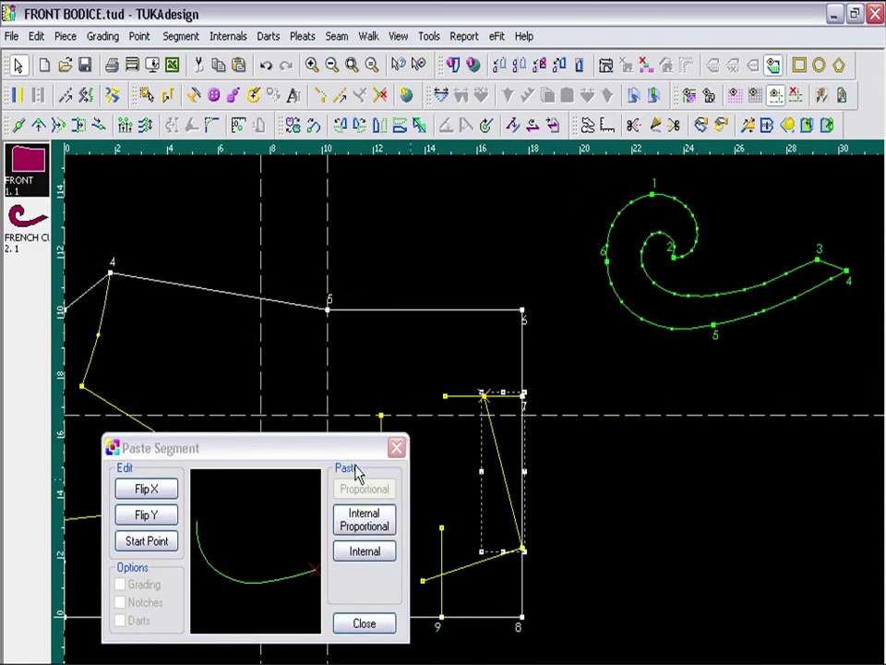
pyautogui.click(367, 552)
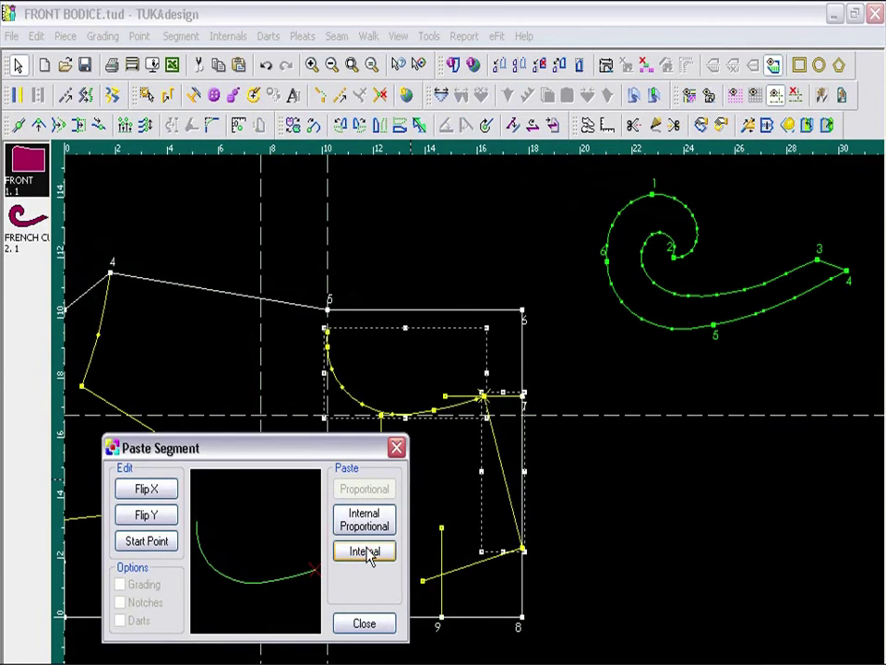
# Move the upper end point of the pasted armhole curve onto bodice point 5
pyautogui.click(365, 625)
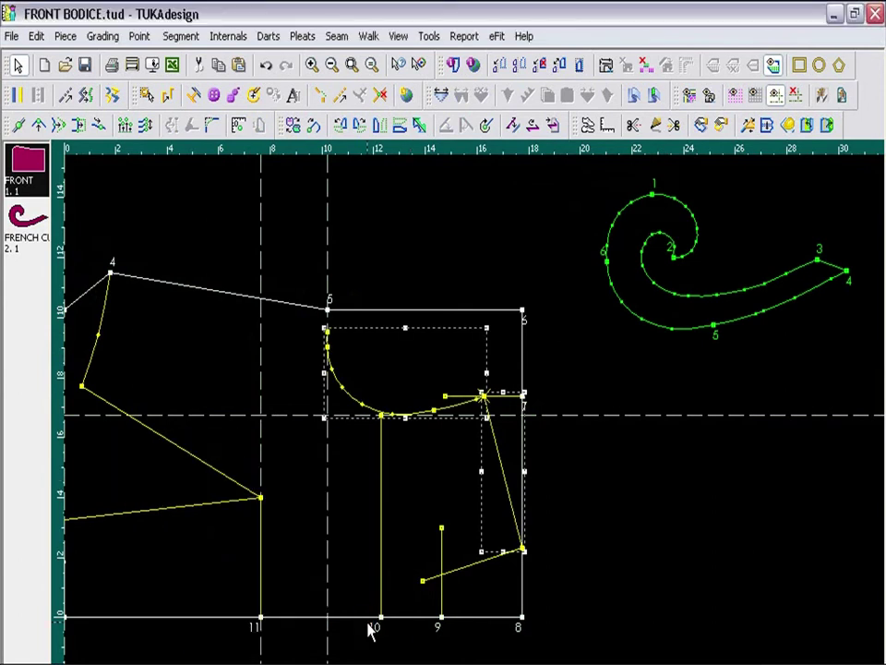
pyautogui.click(355, 635)
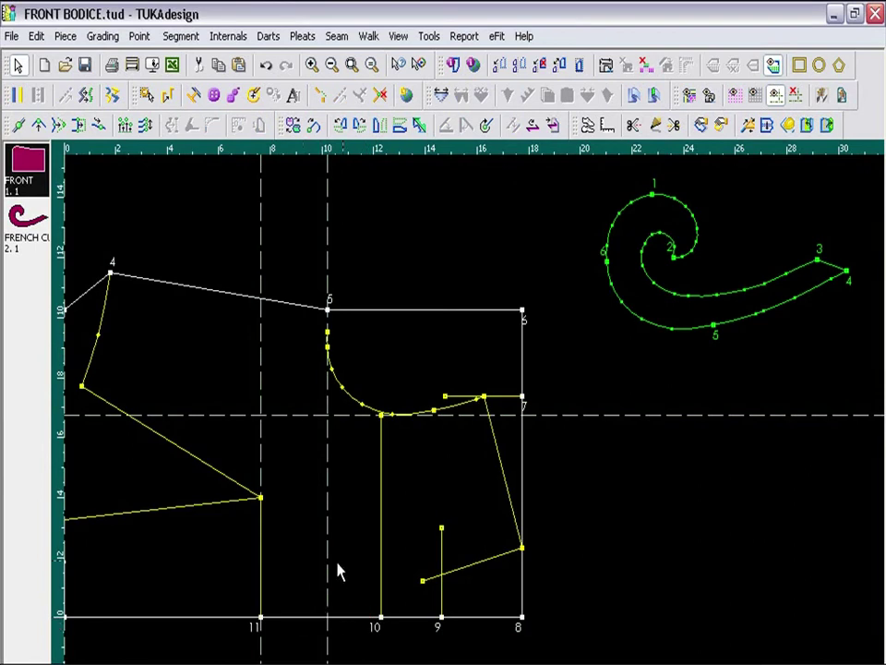
pyautogui.scroll(1, 466, 411)
pyautogui.scroll(2, 465, 408)
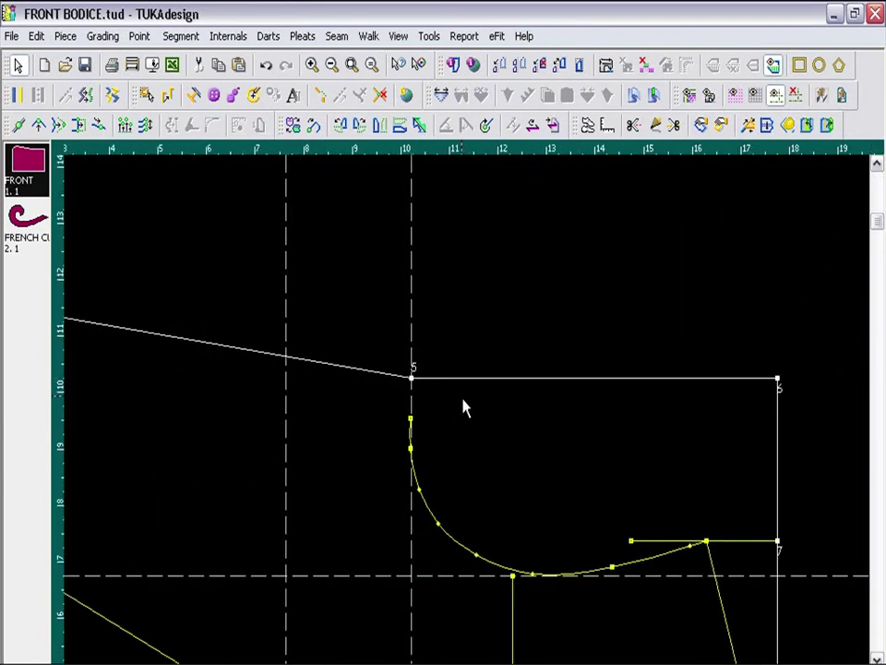
pyautogui.click(40, 127)
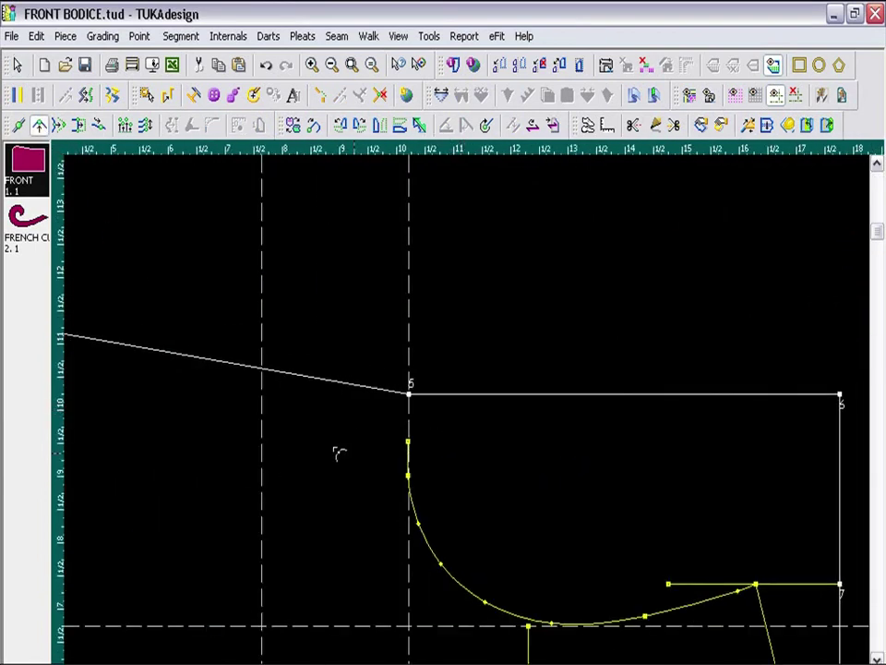
pyautogui.click(410, 444)
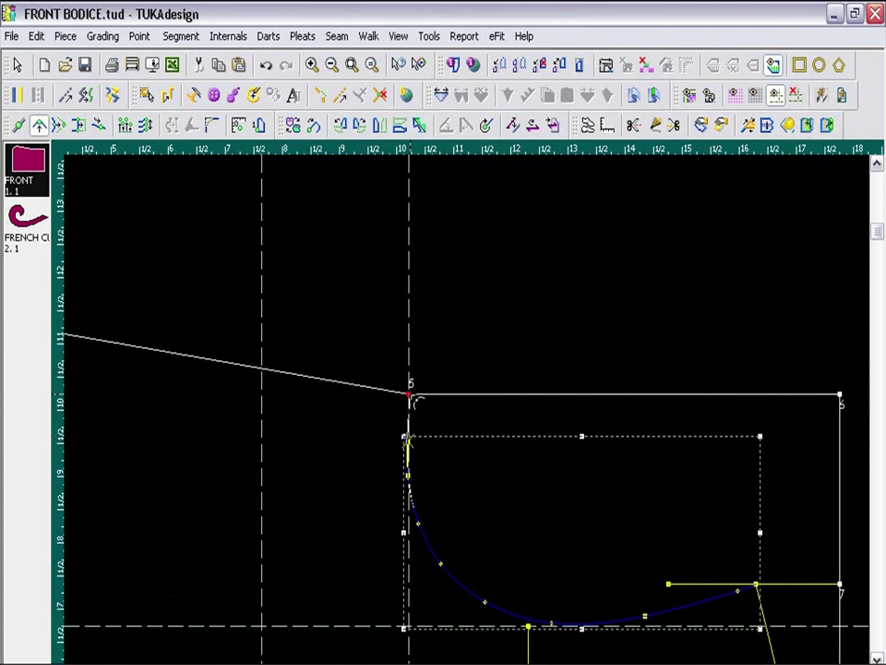
pyautogui.click(411, 397)
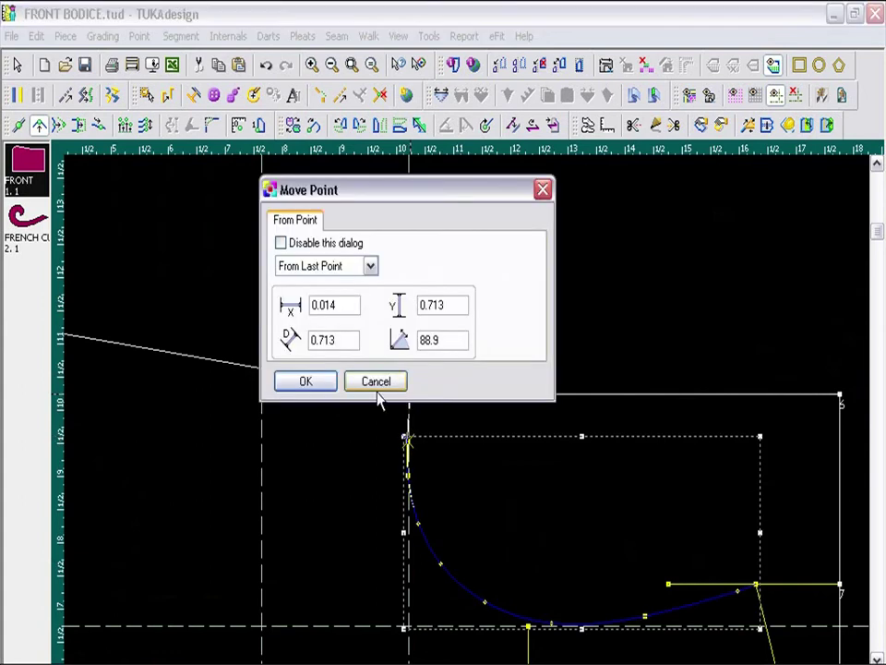
pyautogui.click(323, 381)
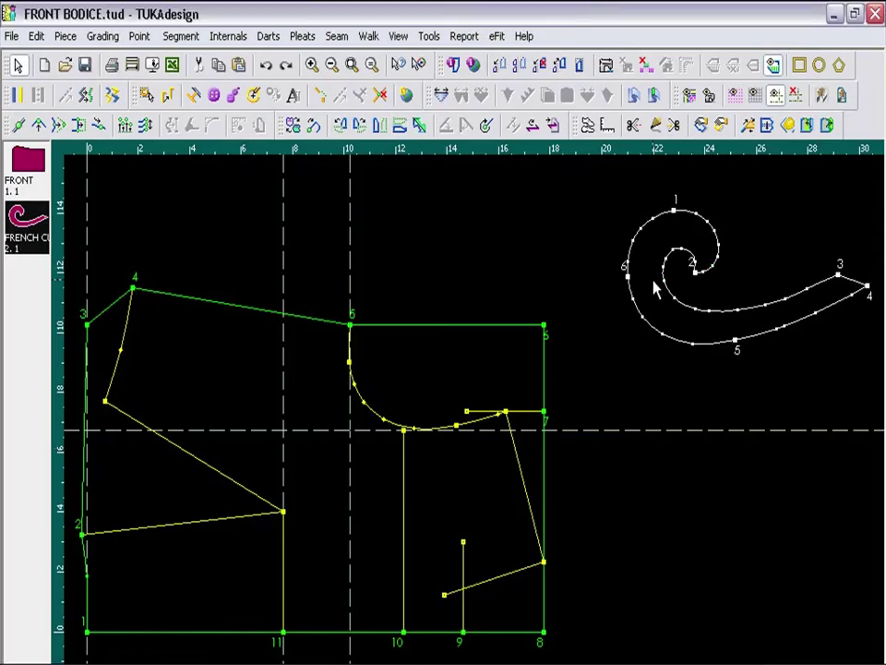
# Flip the French curve vertically and align its outer edge with bodice point 9 and the shoulder line's end above point 8
pyautogui.click(399, 129)
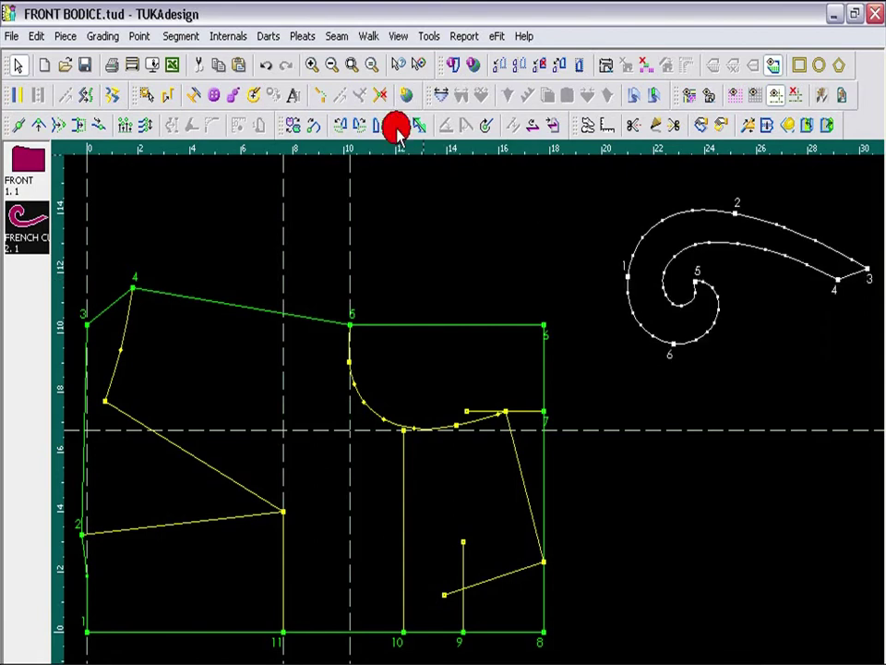
pyautogui.moveTo(675, 240); pyautogui.dragTo(519, 554)
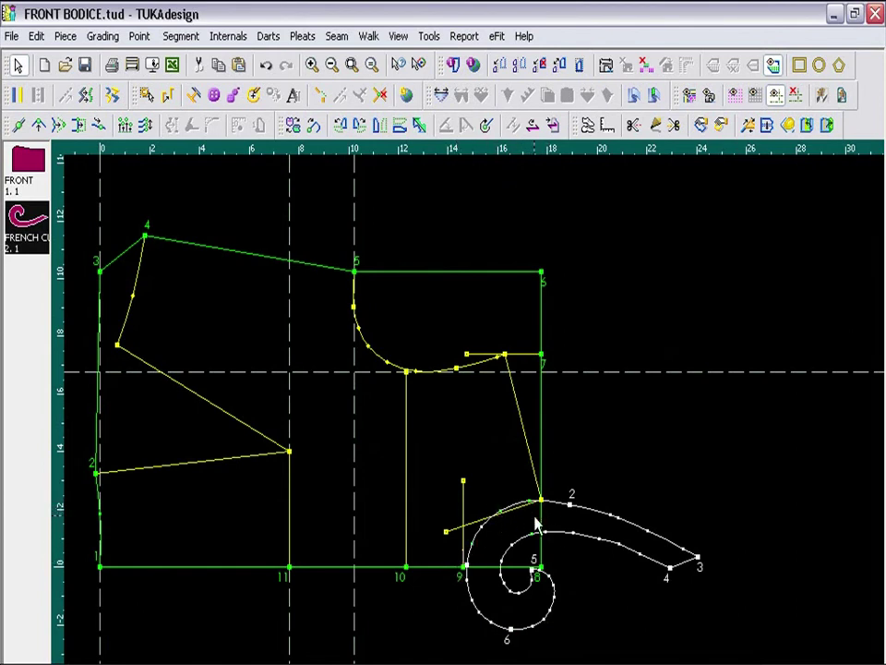
pyautogui.moveTo(542, 528); pyautogui.dragTo(550, 533)
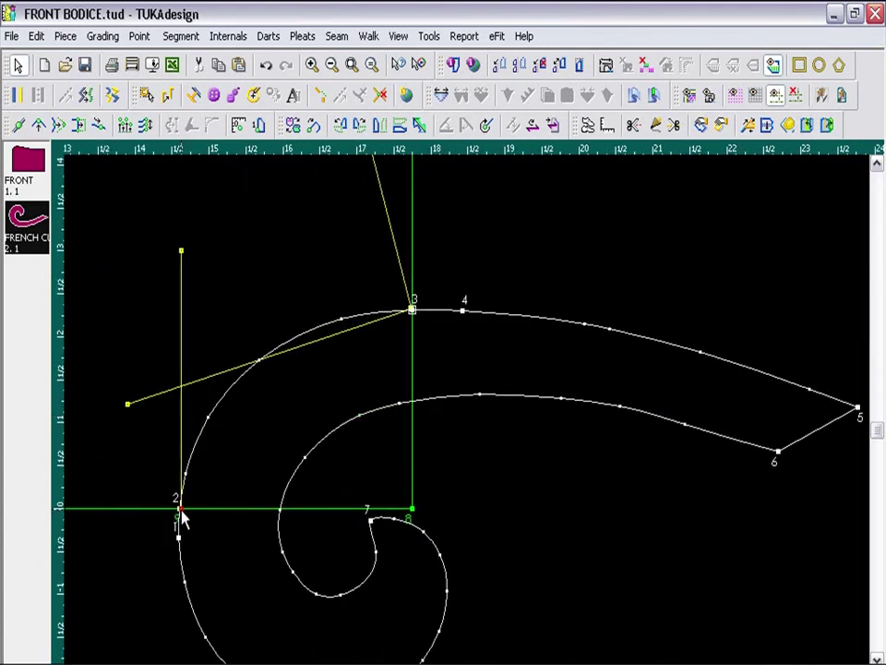
# Copy the French curve's outer edge from bodice point 9 to the shoulder line's end above point 8
pyautogui.click(180, 511)
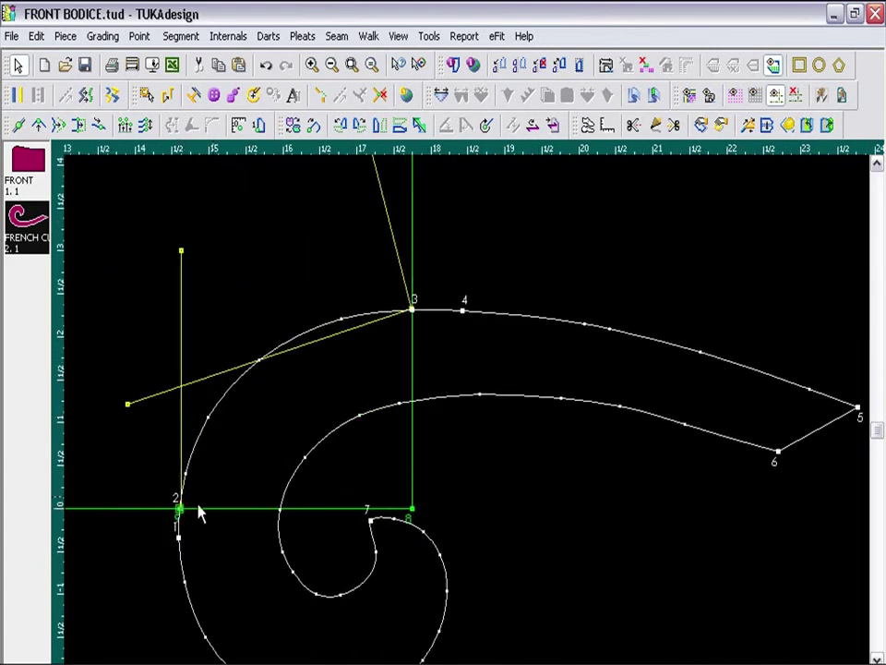
pyautogui.click(411, 312)
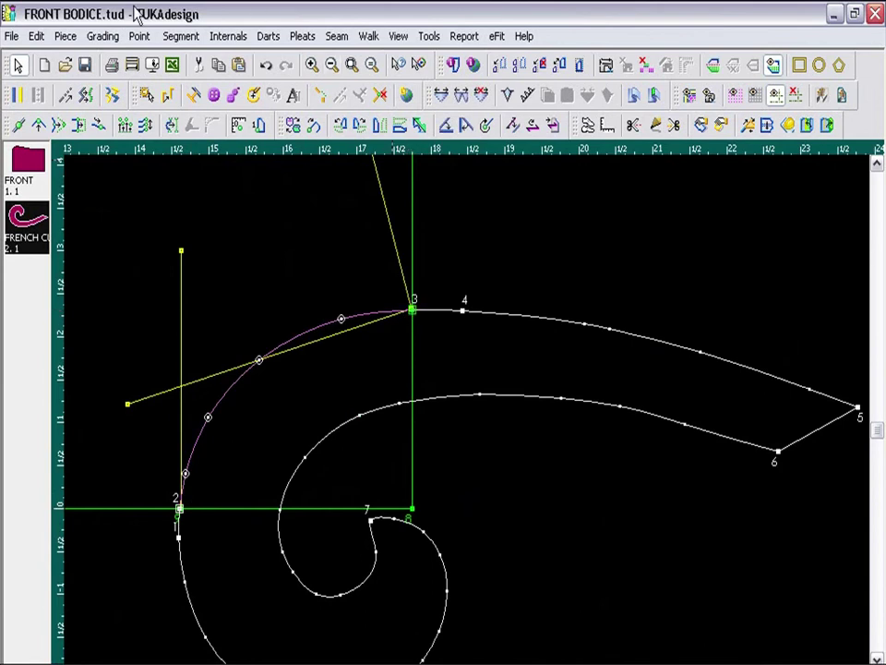
pyautogui.click(180, 36)
pyautogui.click(185, 57)
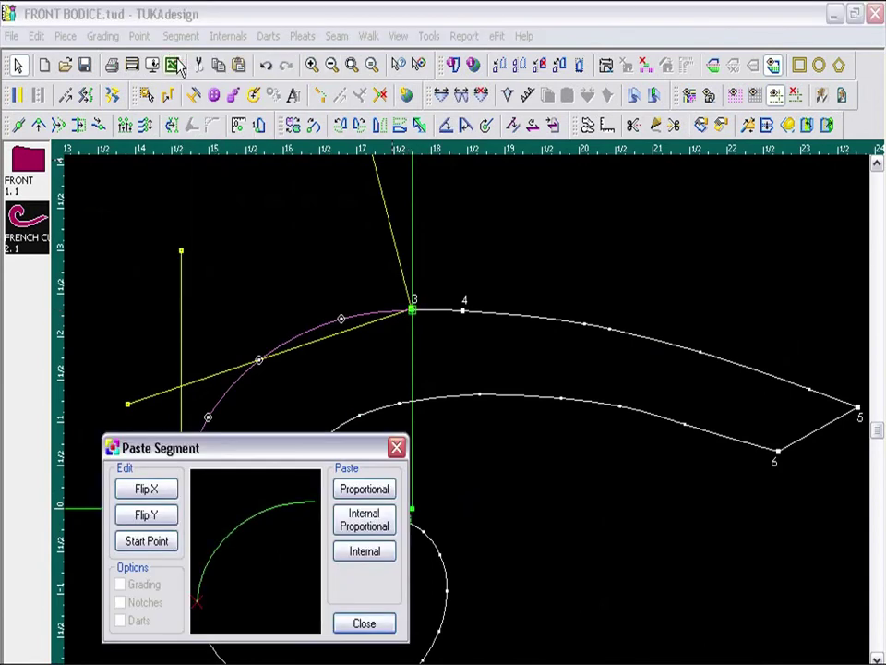
# Move the French curve clear of the bodice and paste the copied segment as an internal line at bodice point 9
pyautogui.moveTo(253, 456); pyautogui.dragTo(214, 85)
pyautogui.click(376, 359)
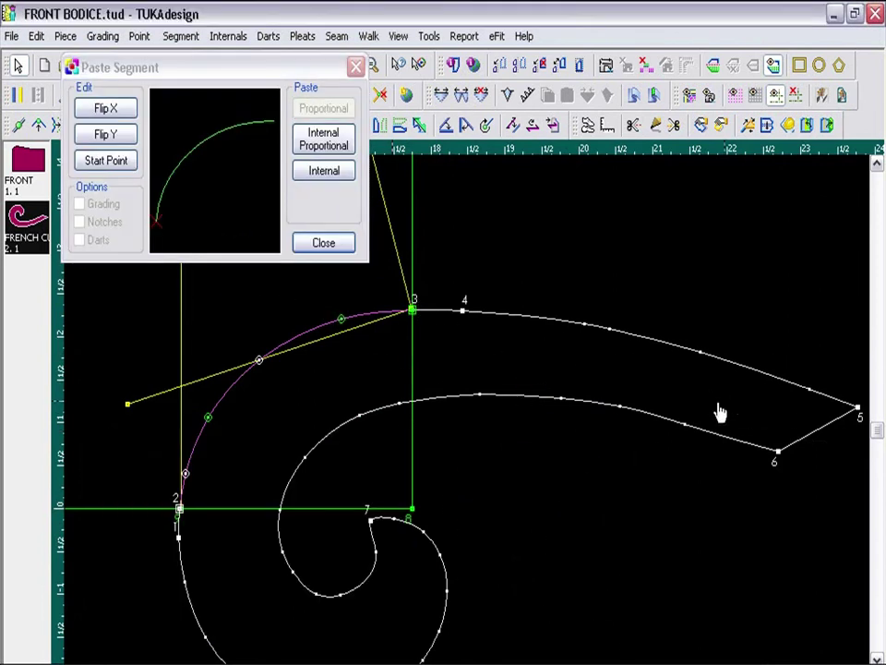
pyautogui.click(771, 340)
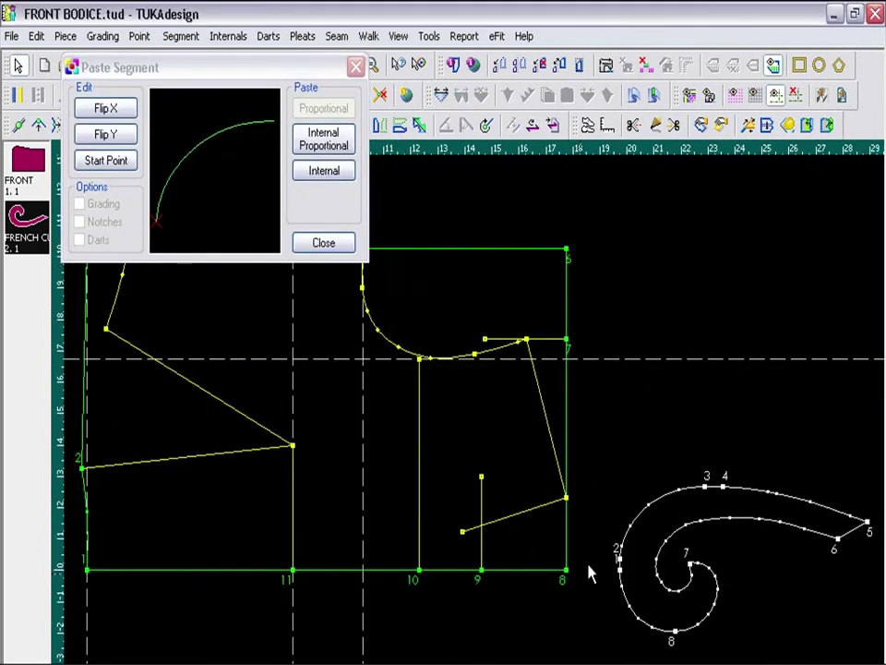
pyautogui.click(481, 571)
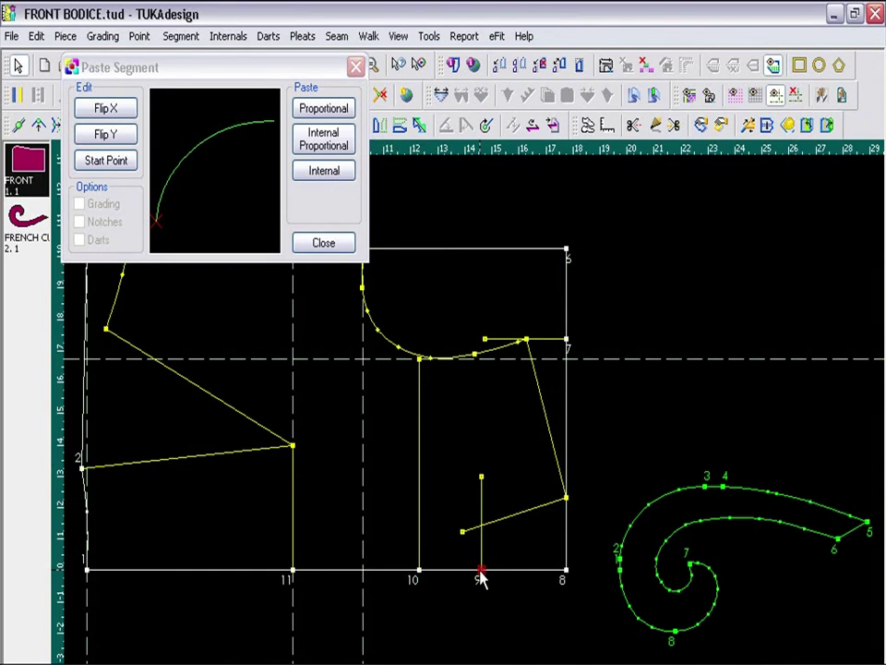
pyautogui.click(318, 176)
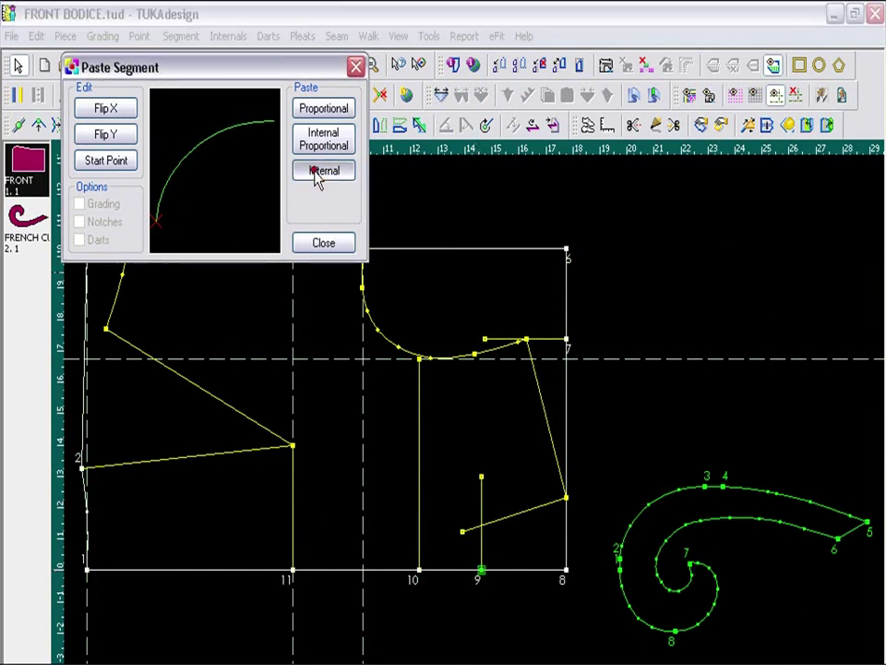
pyautogui.click(323, 244)
# Reshape the neckline curve by moving its two upper curve points toward the diagonal line and snapping its end point to the shoulder line's end
pyautogui.scroll(3, 469, 422)
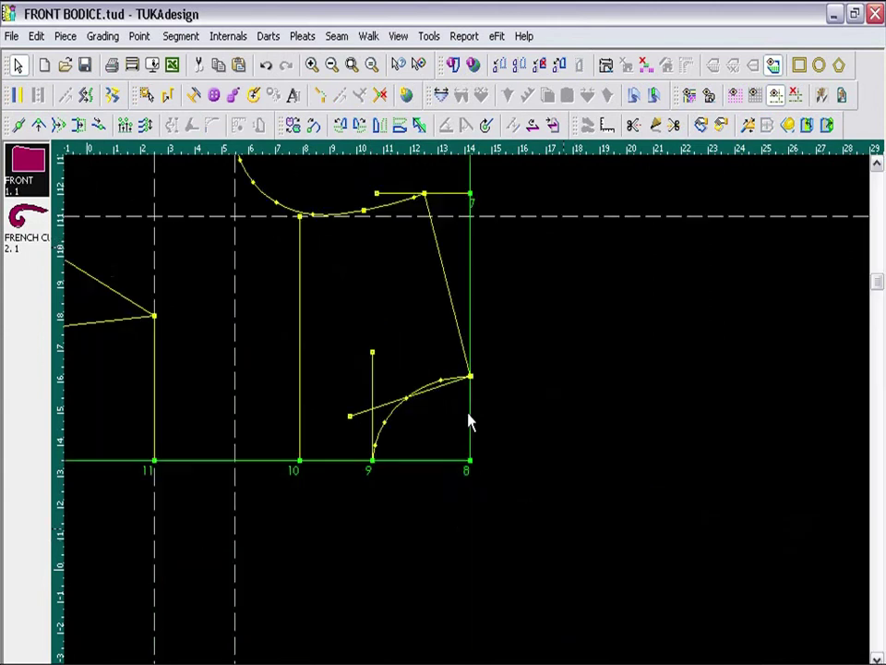
pyautogui.scroll(3, 469, 422)
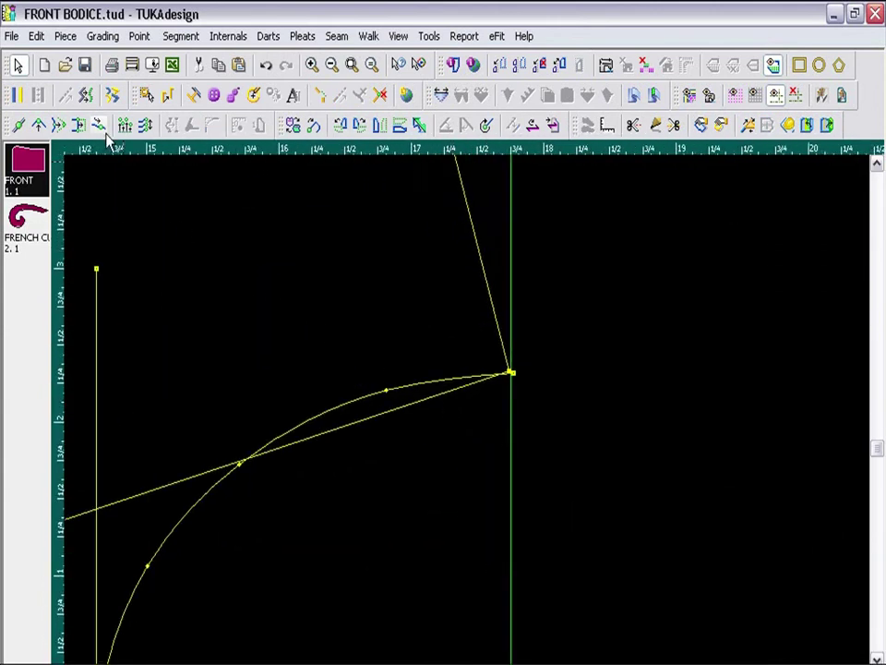
pyautogui.click(39, 124)
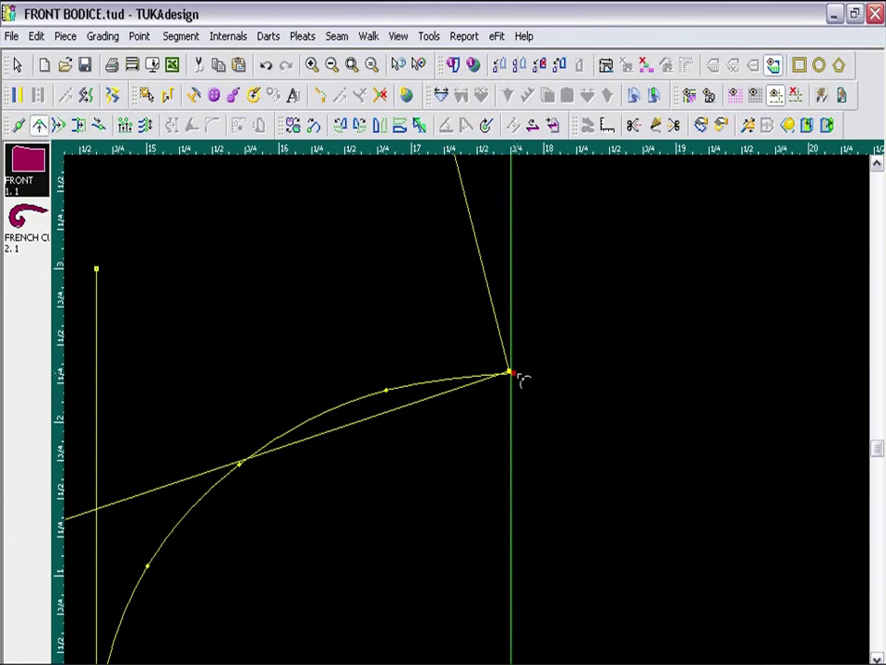
pyautogui.click(387, 391)
pyautogui.moveTo(389, 394); pyautogui.dragTo(392, 409)
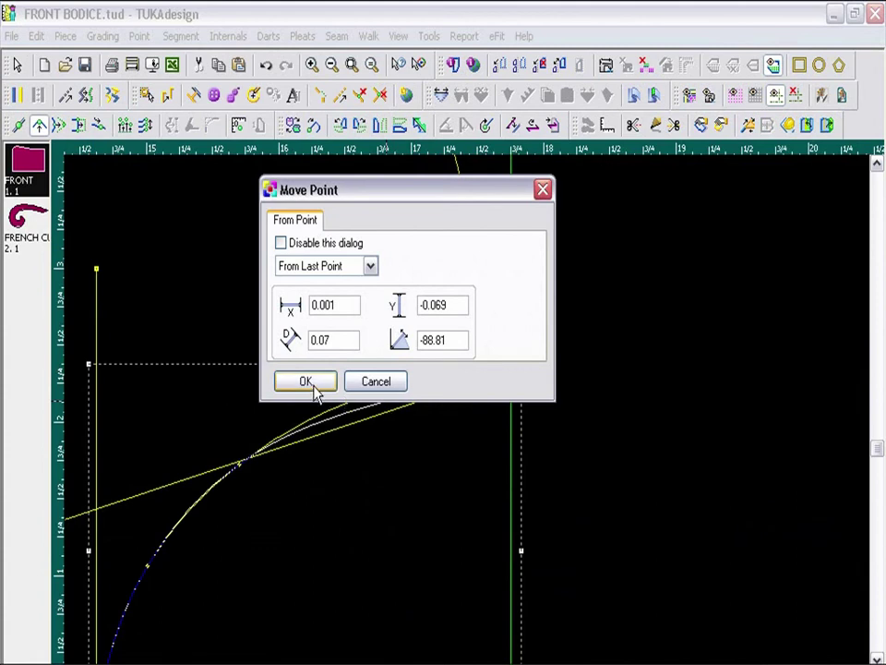
pyautogui.click(306, 380)
pyautogui.moveTo(247, 468); pyautogui.dragTo(237, 466)
pyautogui.click(306, 381)
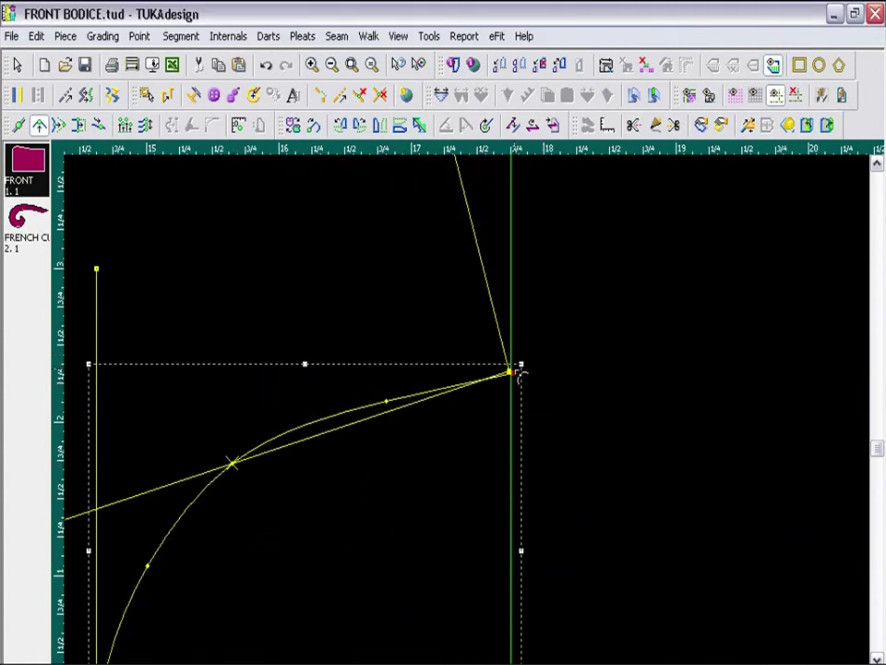
pyautogui.moveTo(516, 371); pyautogui.dragTo(509, 372)
pyautogui.click(330, 381)
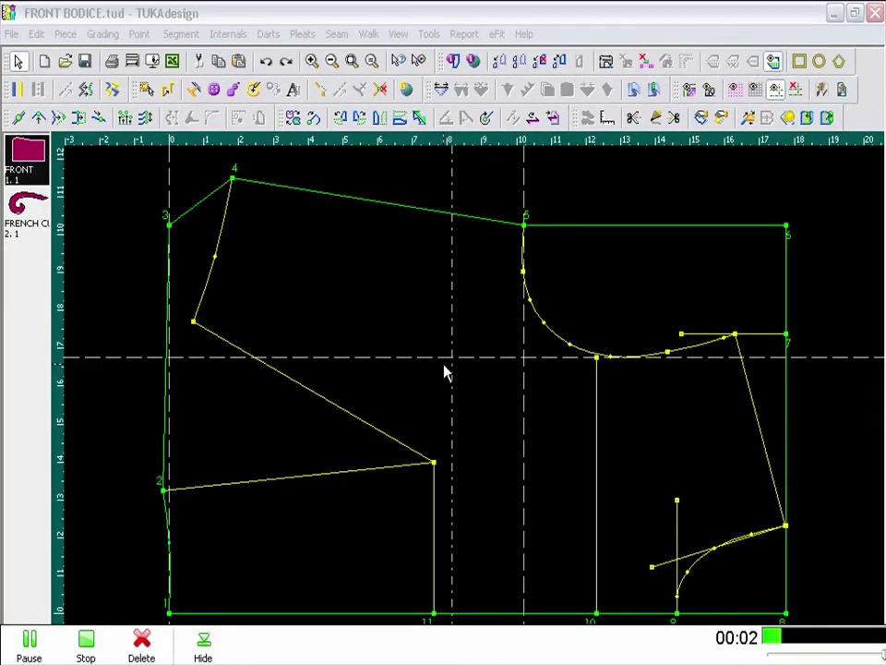
# Clear all guide lines and delete the leftover construction lines at points 7, 9, 10 and 11, including the short neckline diagonal
pyautogui.click(795, 92)
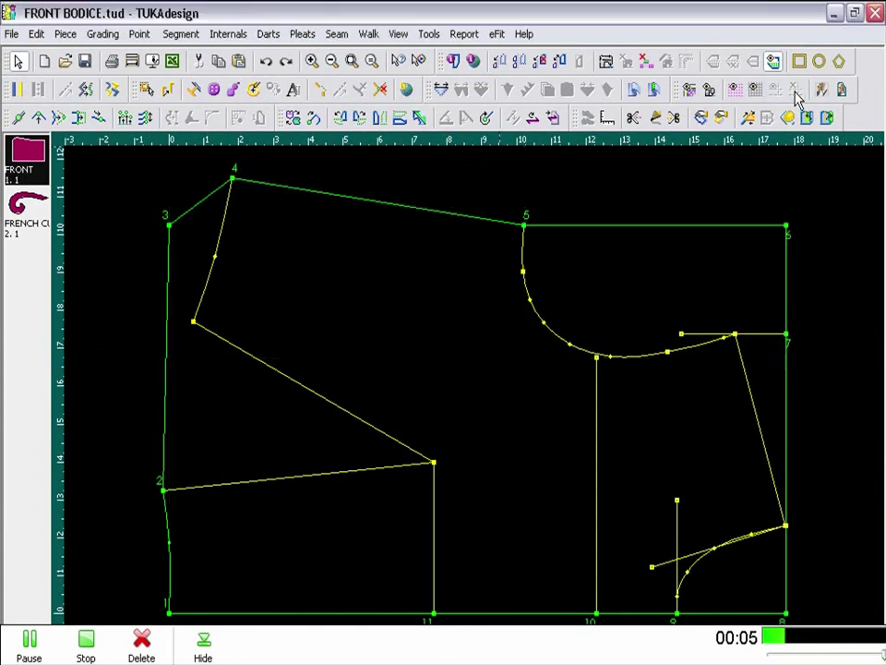
pyautogui.click(757, 336)
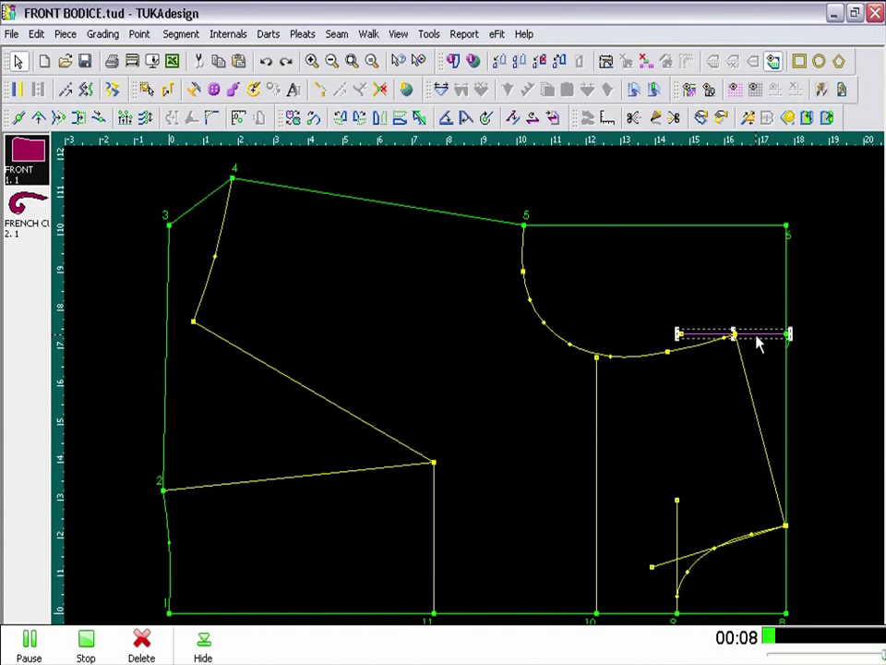
pyautogui.press('Delete')
pyautogui.click(679, 537)
pyautogui.press('Delete')
pyautogui.click(595, 520)
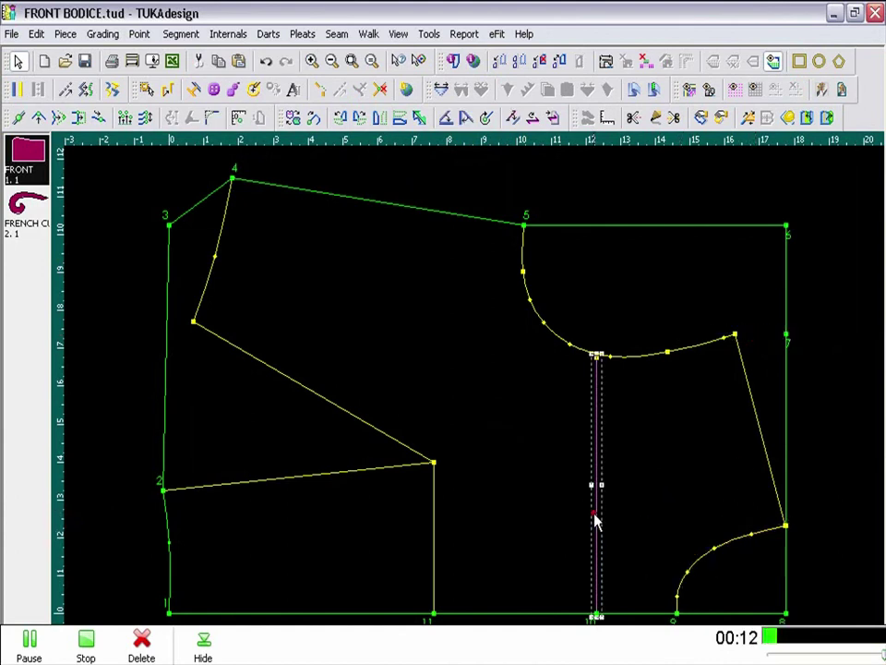
pyautogui.press('Delete')
pyautogui.click(435, 536)
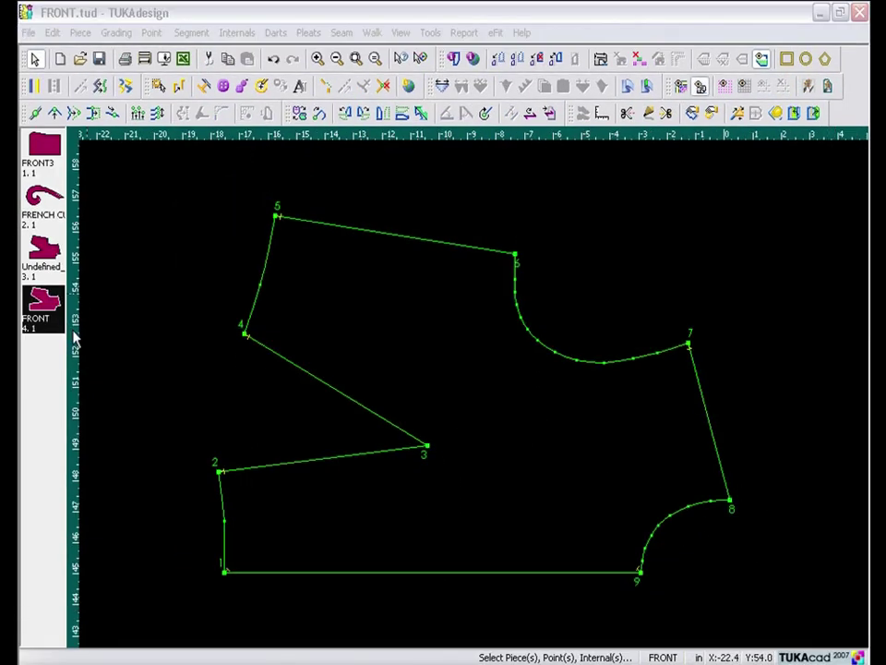
# Place a vertical guide line at dart apex point 3 of the FRONT piece and offset it by -.5
pyautogui.moveTo(75, 341); pyautogui.dragTo(430, 453)
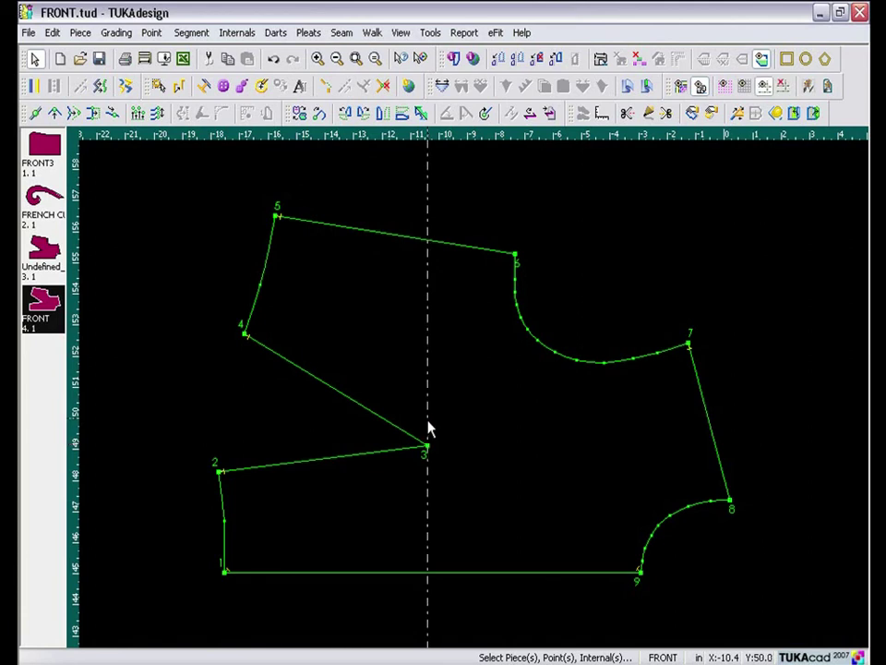
pyautogui.doubleClick(427, 420)
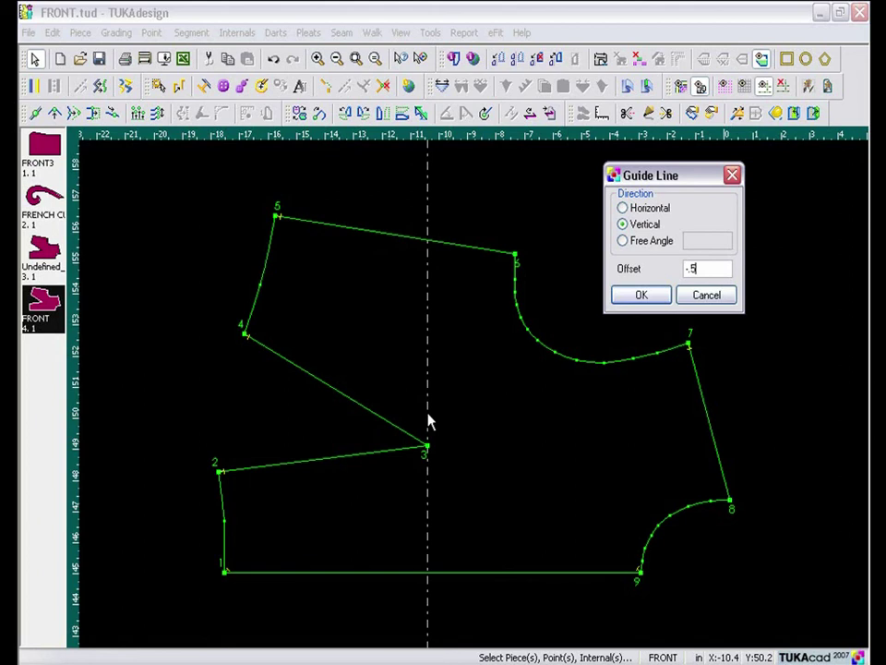
pyautogui.press('Return')
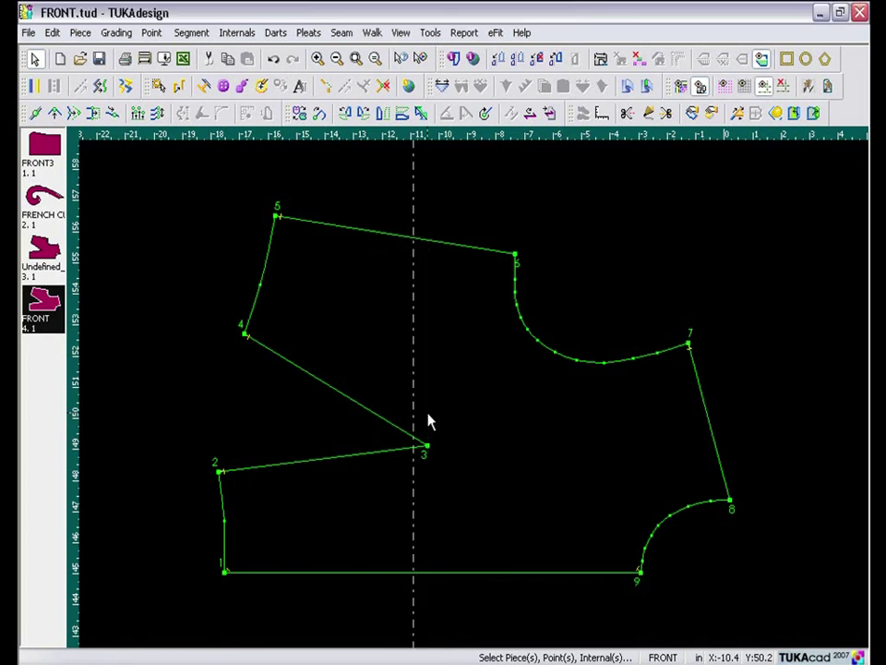
# Draft an internal dart line from point 2 to a new apex on the guide line between the dart legs and on to point 4
pyautogui.press('z')
pyautogui.moveTo(183, 312); pyautogui.dragTo(469, 492)
pyautogui.click(649, 113)
pyautogui.click(193, 555)
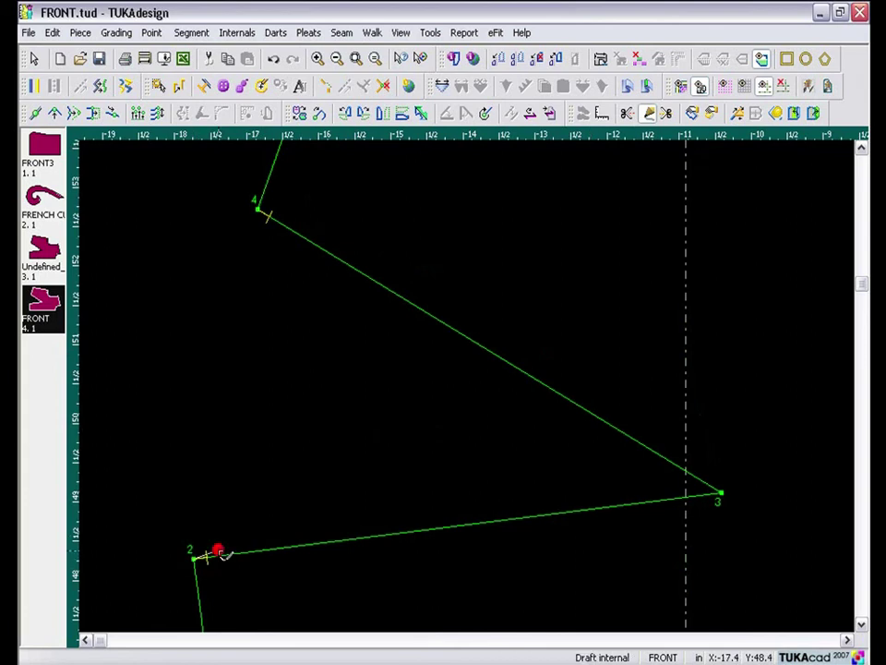
pyautogui.click(687, 487)
pyautogui.click(261, 212)
pyautogui.rightClick(210, 271)
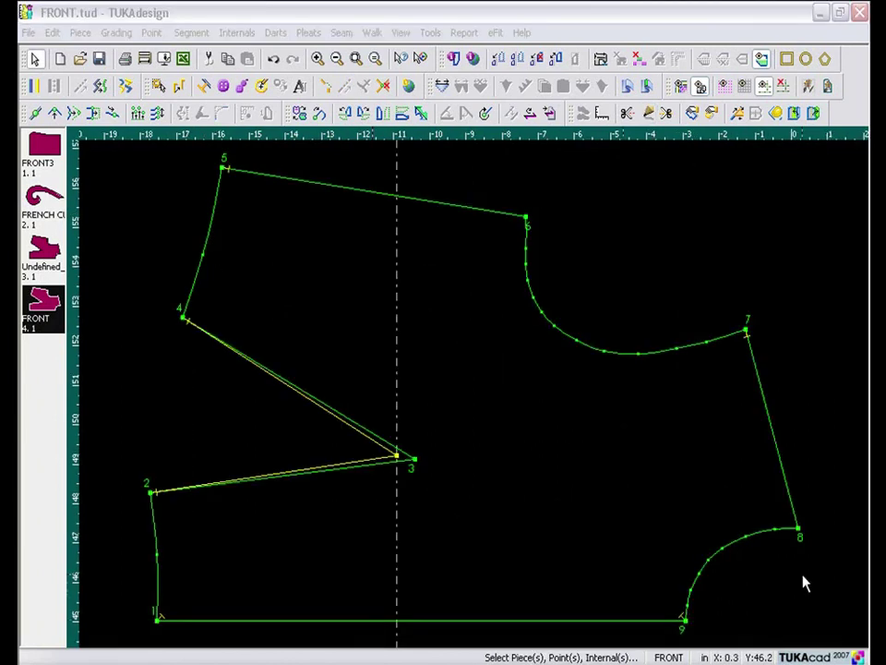
# Swap the contour's dart segment between points 2 and 4 with the shortened internal dart line, substituting the first and last points
pyautogui.click(126, 86)
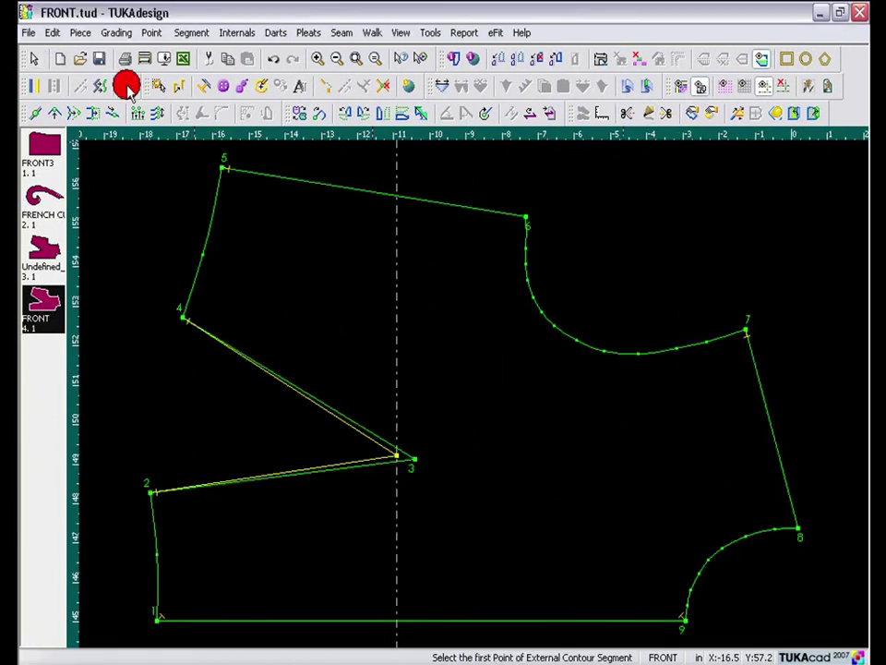
pyautogui.click(157, 494)
pyautogui.click(186, 319)
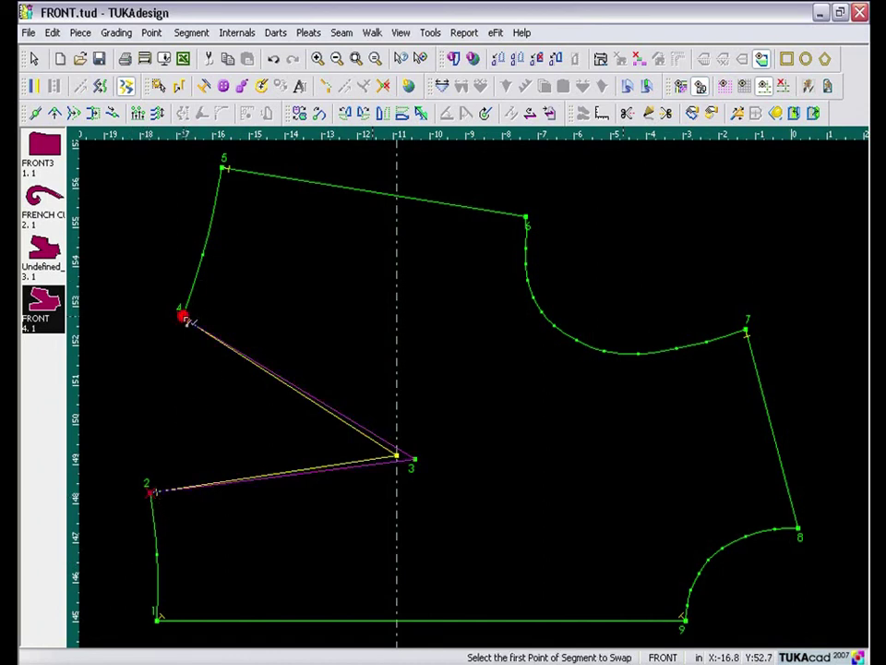
pyautogui.click(155, 492)
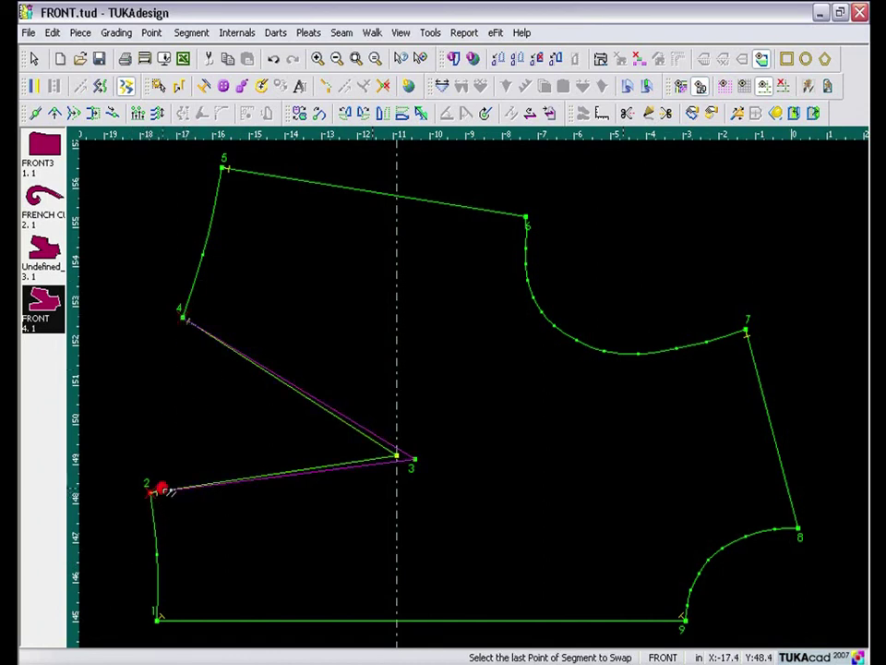
pyautogui.click(185, 319)
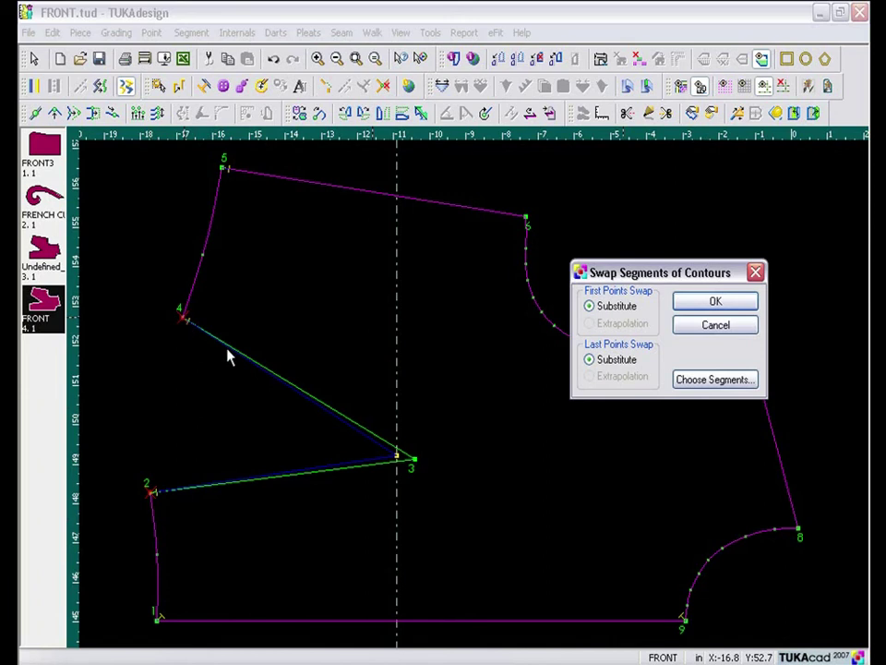
pyautogui.click(692, 307)
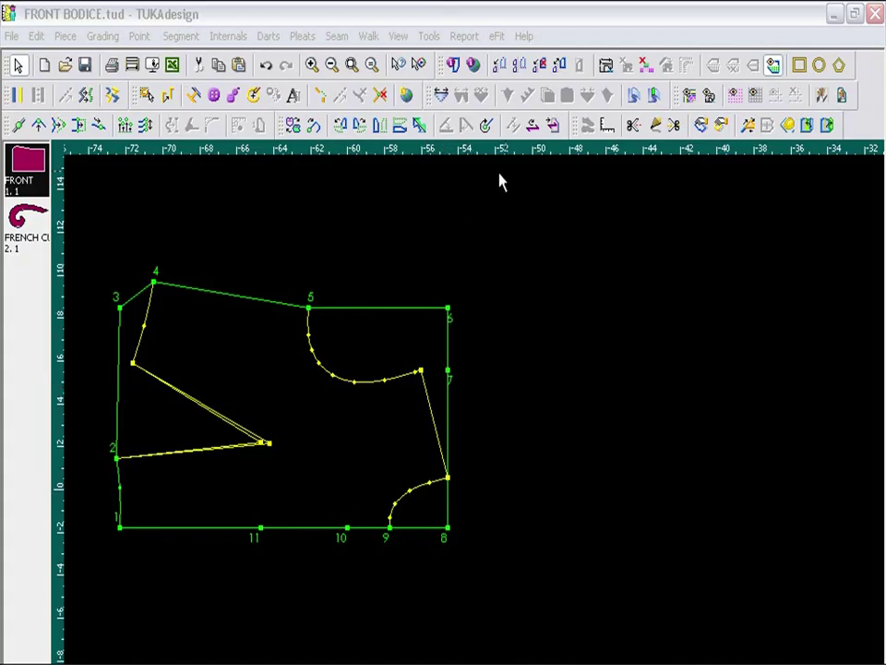
# Trace a new piece contour in FRONT BODICE from the hem, shortened dart, side seam, armhole, shoulder, neckline and center front lines
pyautogui.click(748, 127)
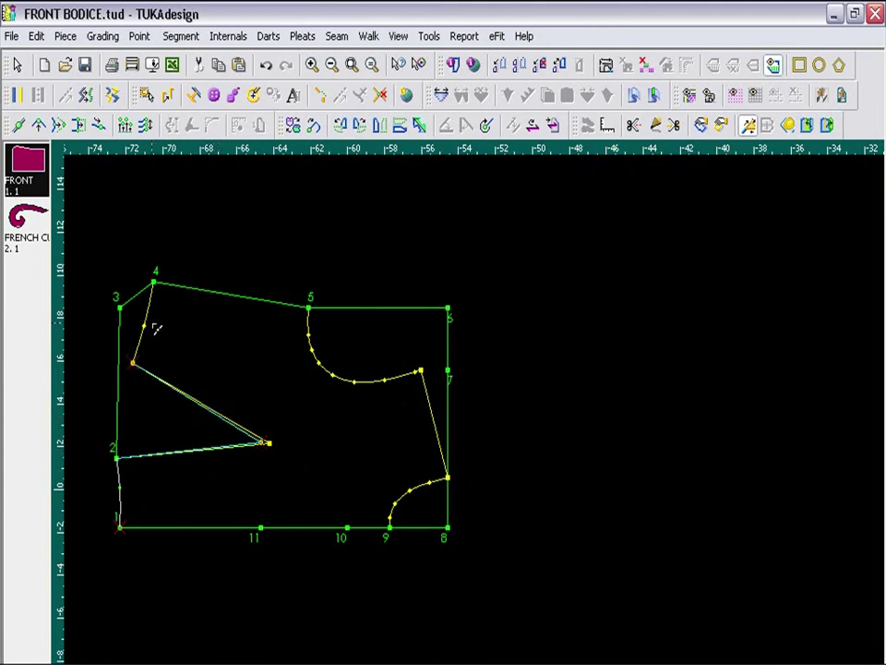
pyautogui.click(234, 293)
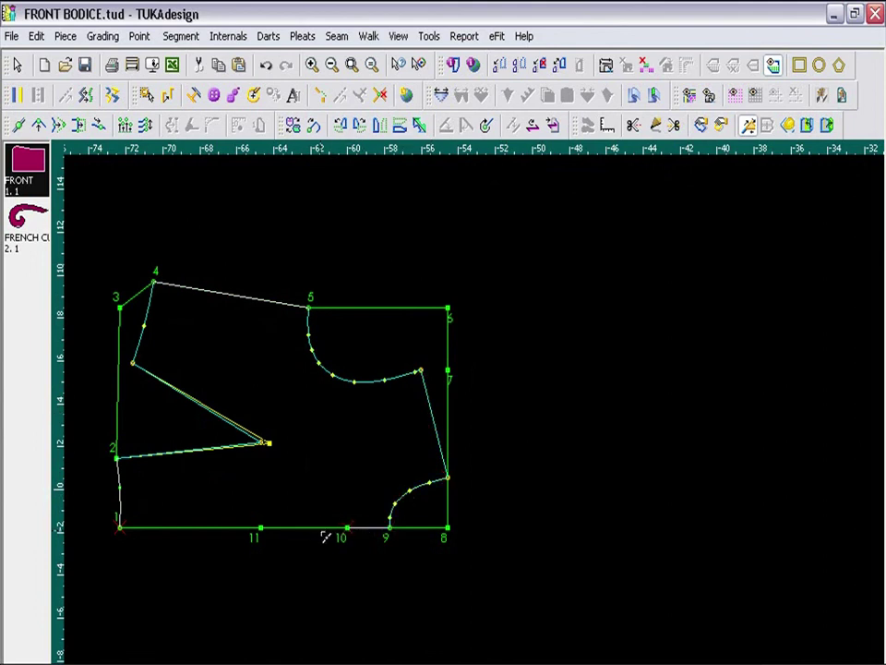
pyautogui.rightClick(215, 541)
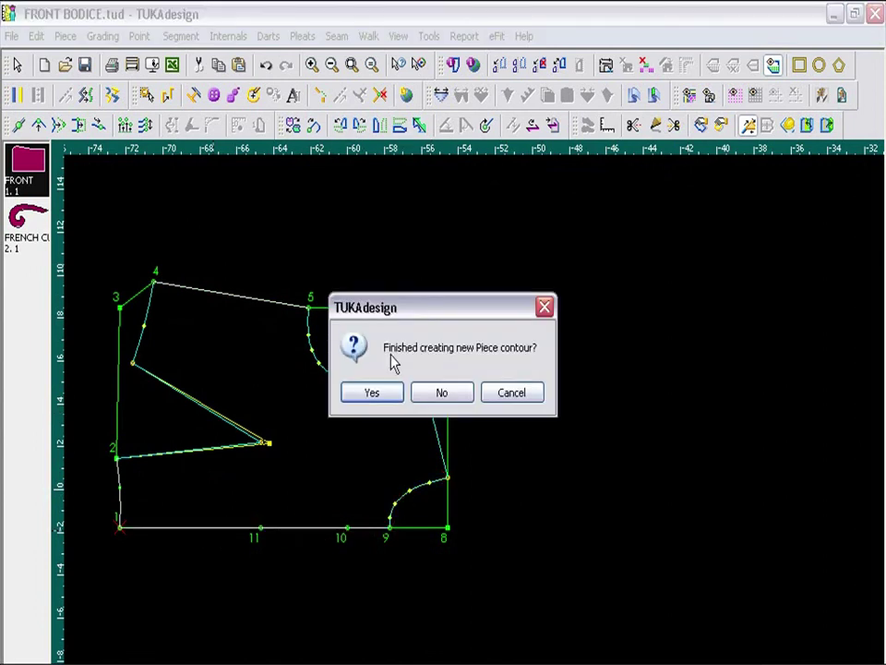
pyautogui.click(370, 395)
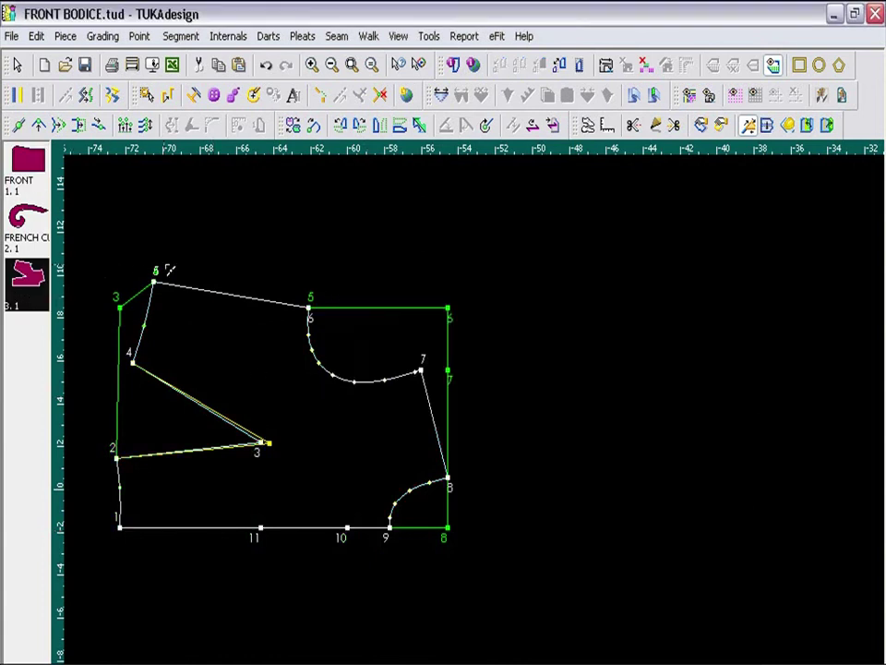
# Place the traced bodice piece beside the original and delete its redundant points 10 and 11 on the center front line
pyautogui.rightClick(215, 253)
pyautogui.click(263, 265)
pyautogui.click(255, 348)
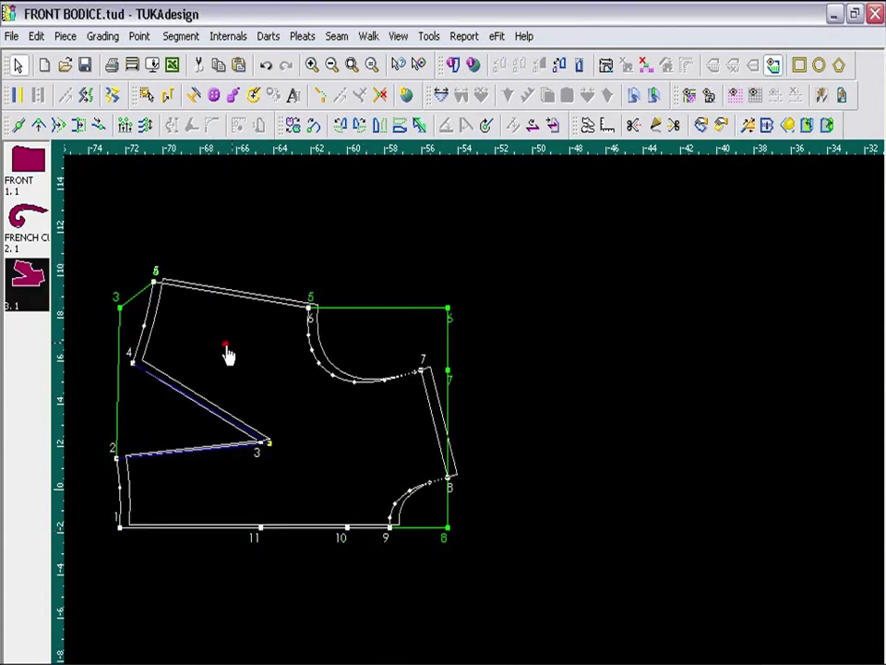
pyautogui.click(607, 362)
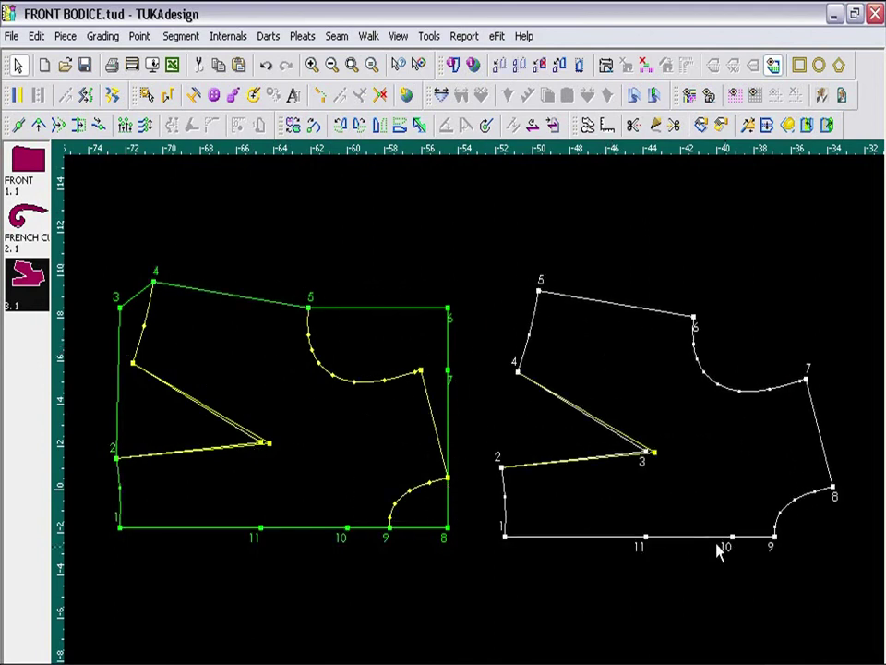
pyautogui.moveTo(734, 536); pyautogui.dragTo(646, 536)
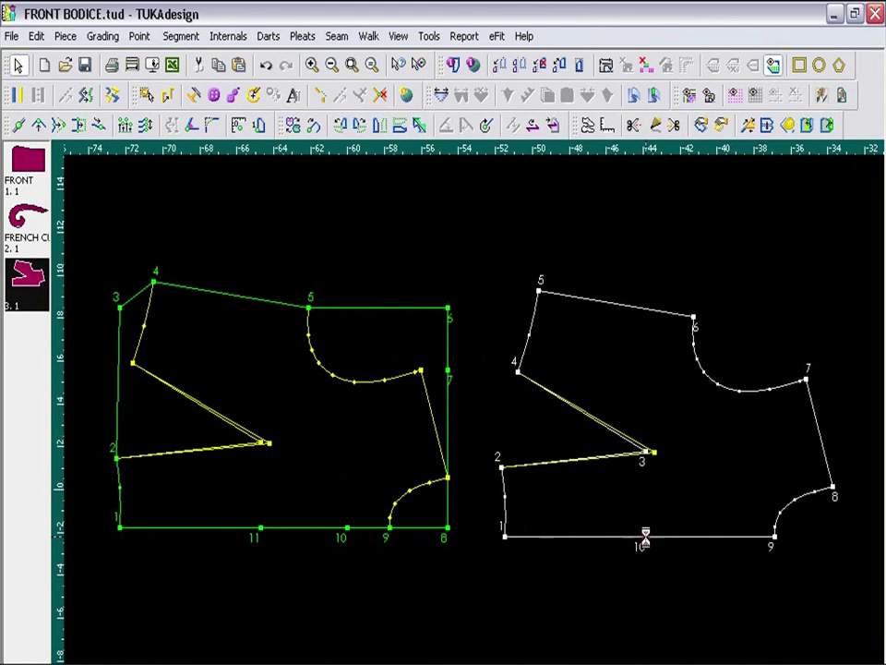
pyautogui.press('Delete')
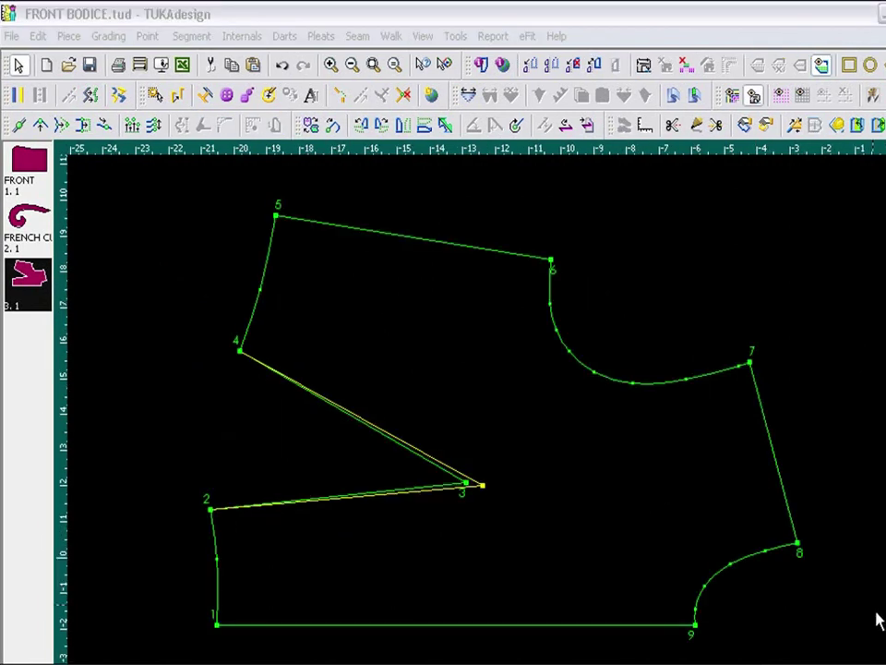
# Add a .5 wide seam allowance from point 1 around the dart, side, armhole and shoulder to point 8
pyautogui.click(644, 67)
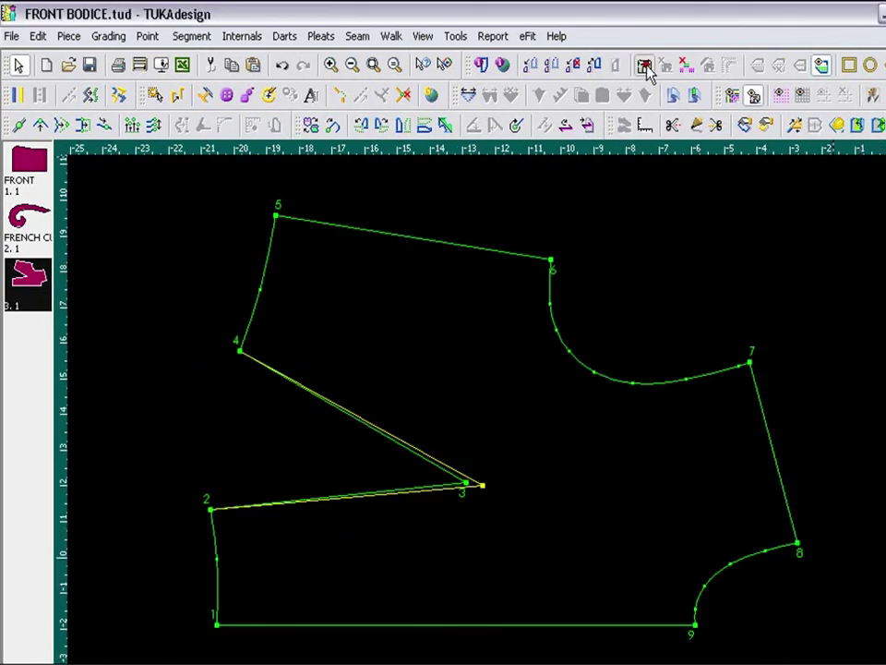
pyautogui.click(217, 626)
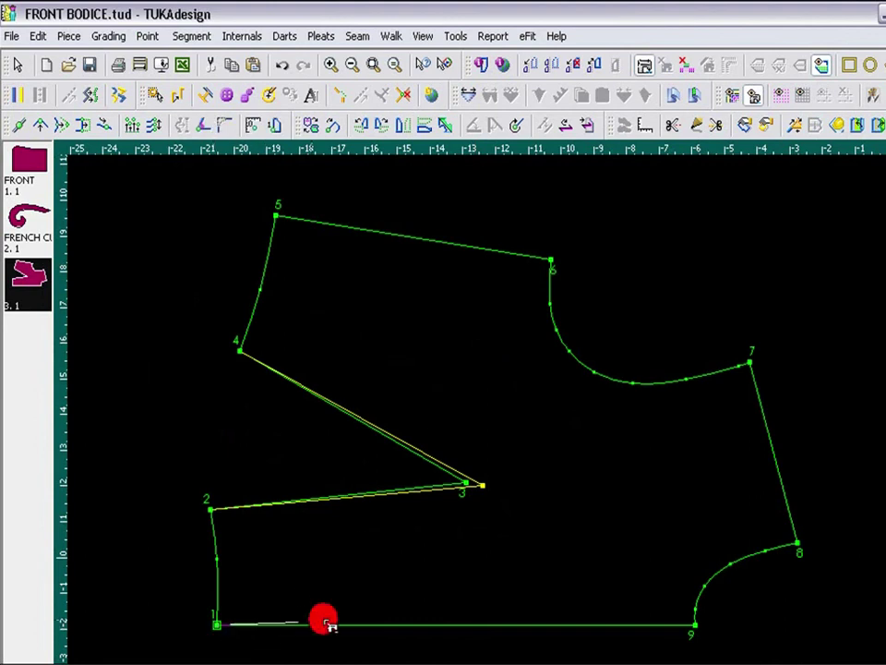
pyautogui.click(800, 548)
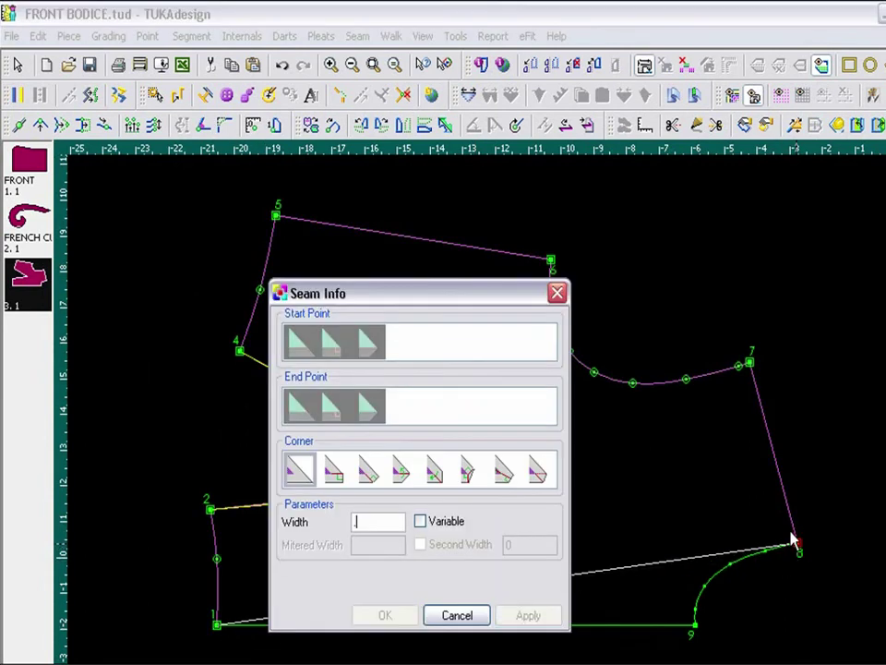
pyautogui.write('5')
pyautogui.click(383, 616)
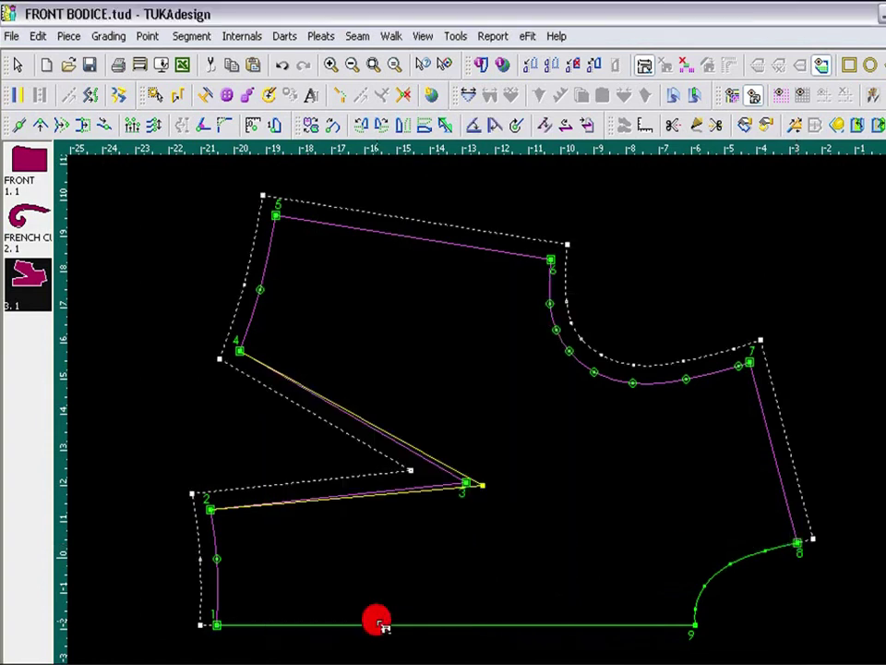
# Add a .25 wide seam allowance along the neckline curve from point 8 to point 9
pyautogui.click(798, 545)
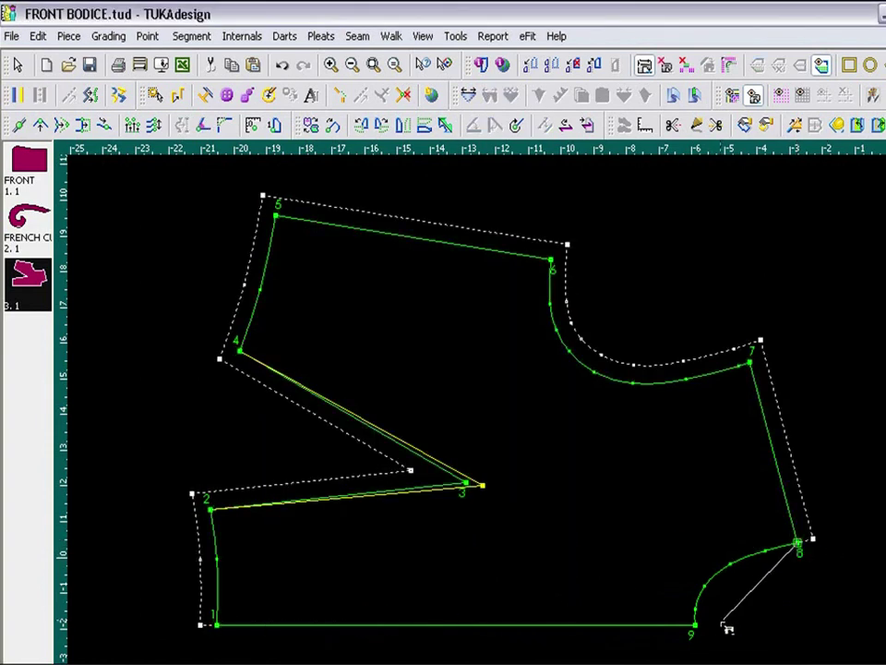
pyautogui.click(695, 627)
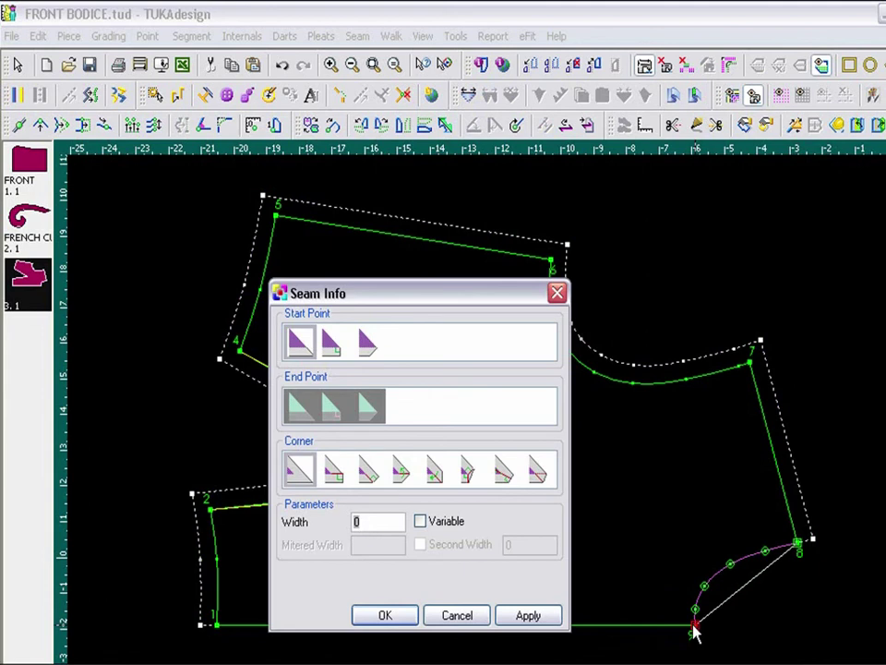
pyautogui.write('.')
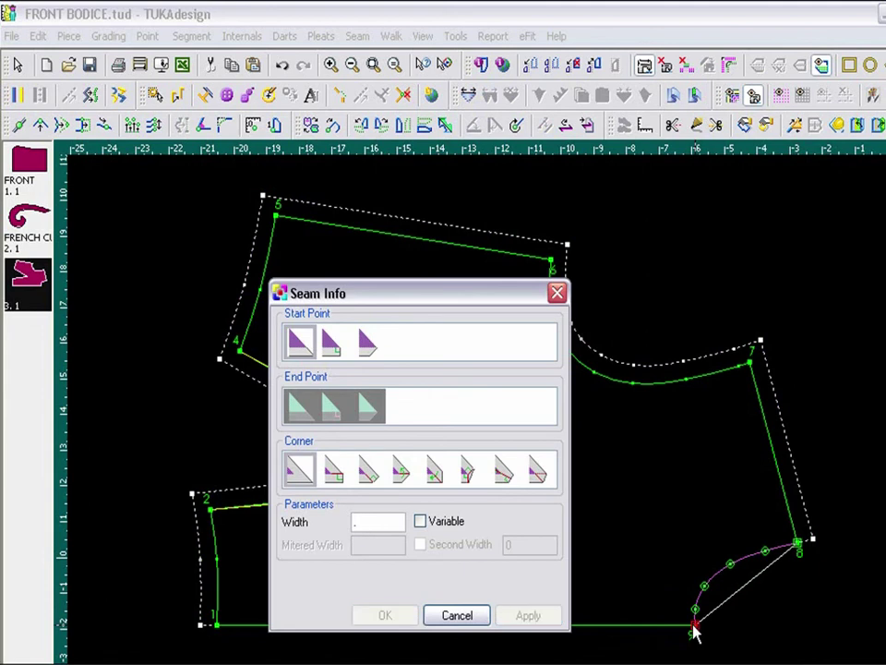
pyautogui.write('25')
pyautogui.click(384, 614)
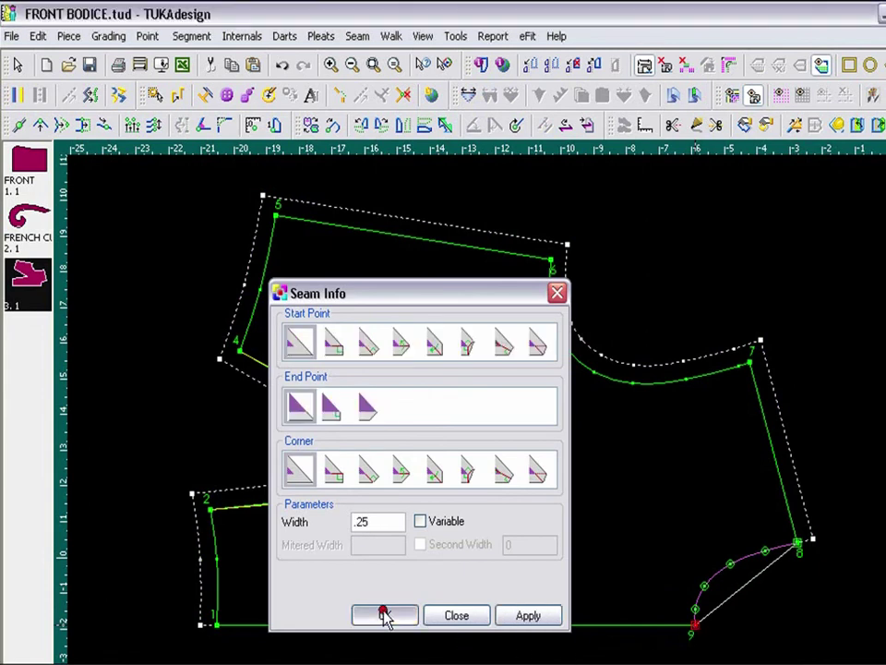
pyautogui.press('Escape')
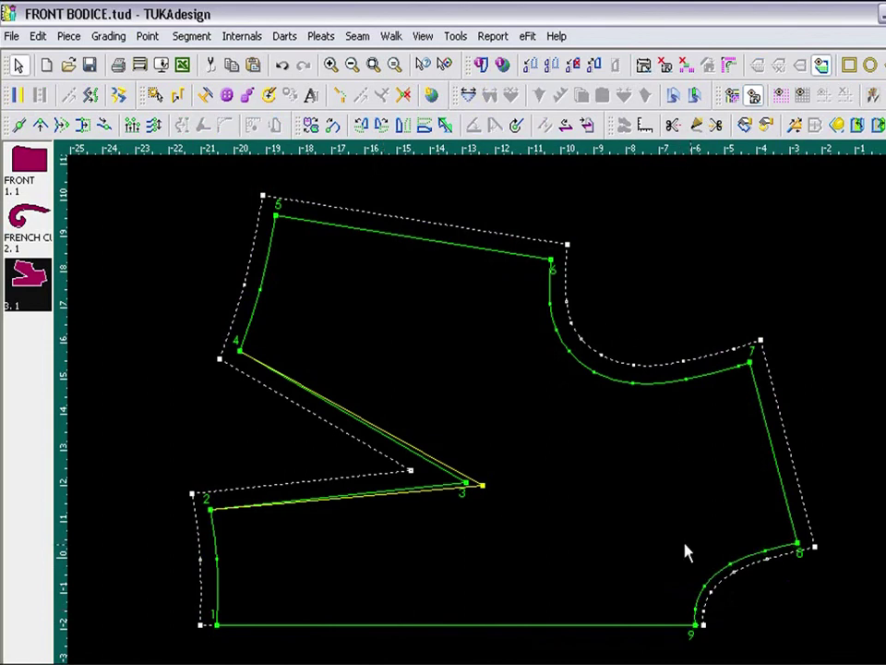
# Mirror the bodice piece about the center front line between points 9 and 1
pyautogui.click(694, 626)
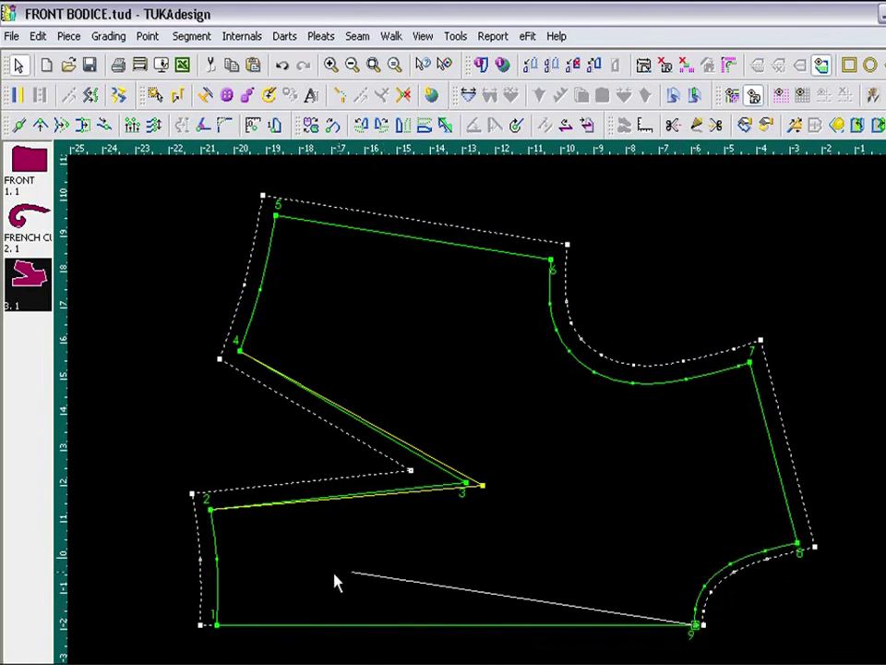
pyautogui.click(217, 626)
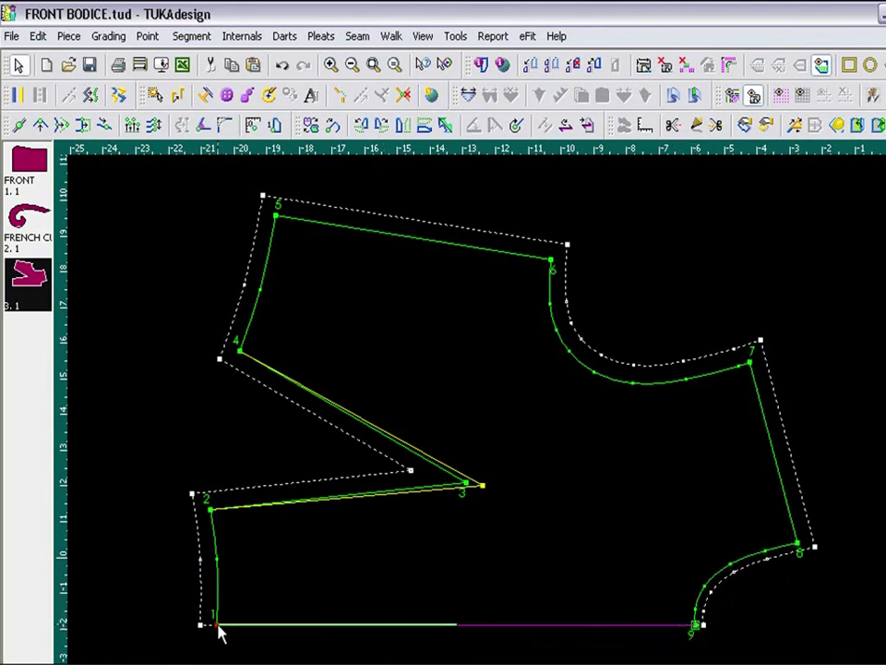
pyautogui.click(217, 626)
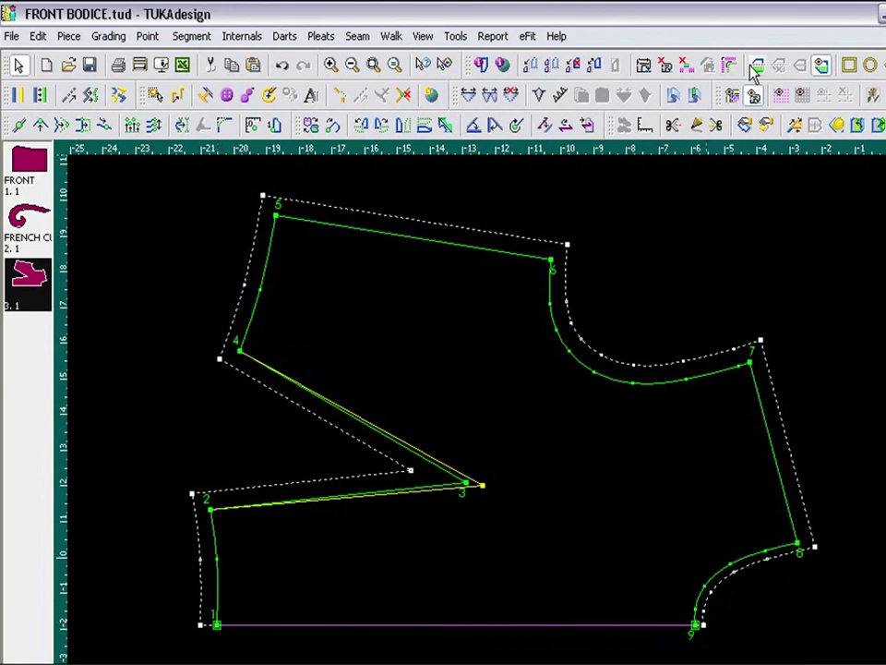
pyautogui.click(758, 72)
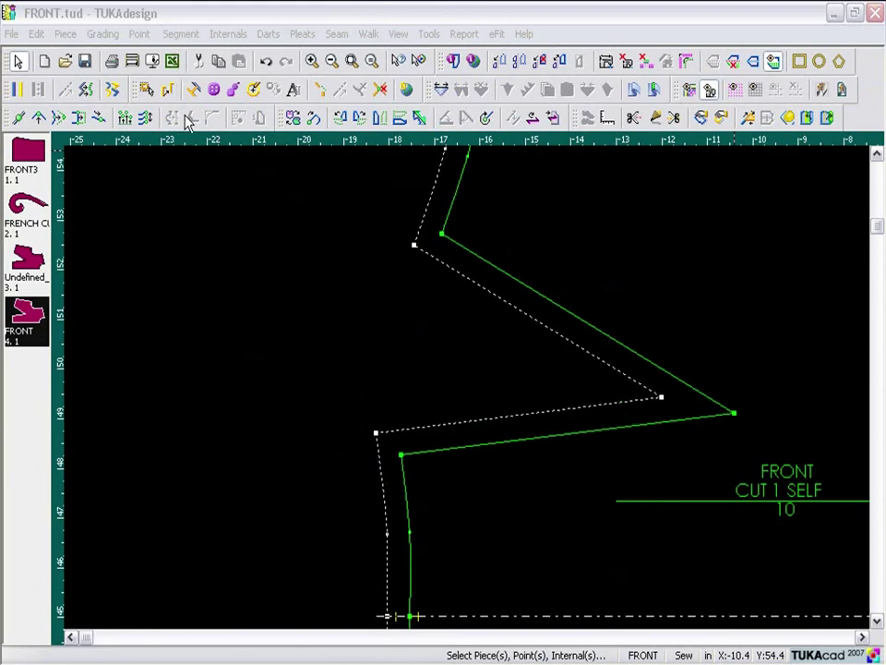
# Create a T notch at the lower dart leg's outer end on the FRONT piece, directed On Next Line
pyautogui.click(194, 88)
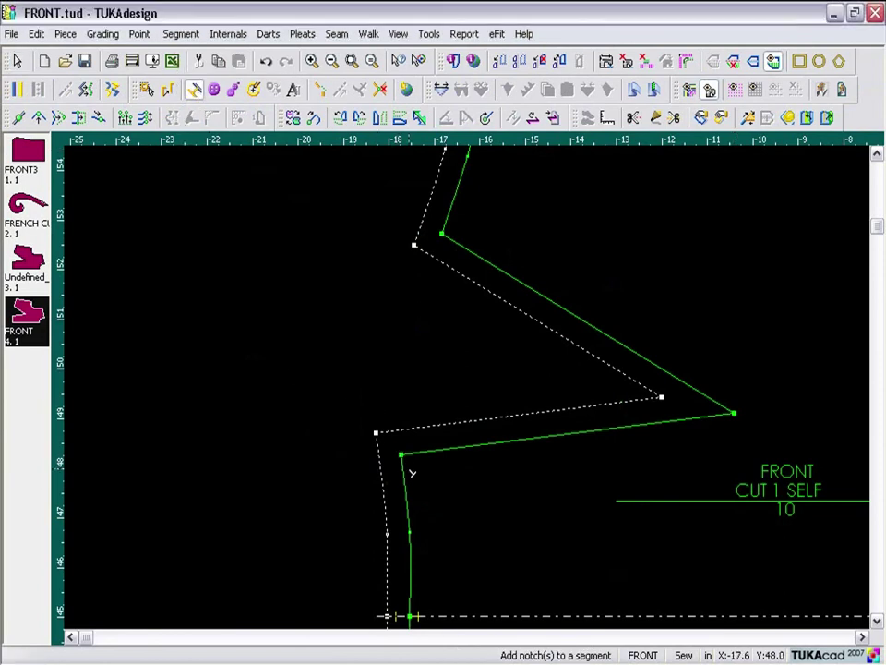
pyautogui.click(402, 457)
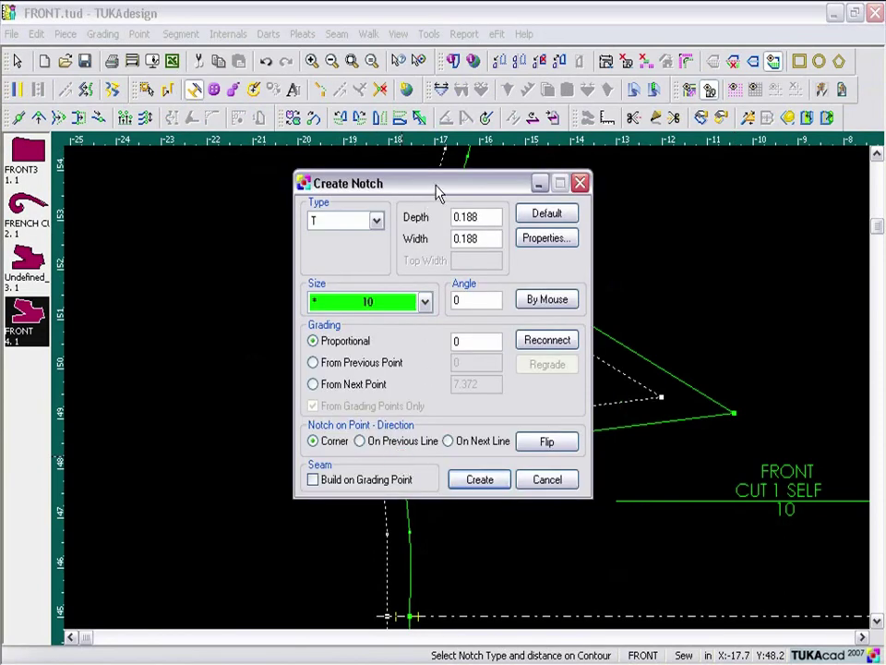
pyautogui.moveTo(439, 189); pyautogui.dragTo(637, 174)
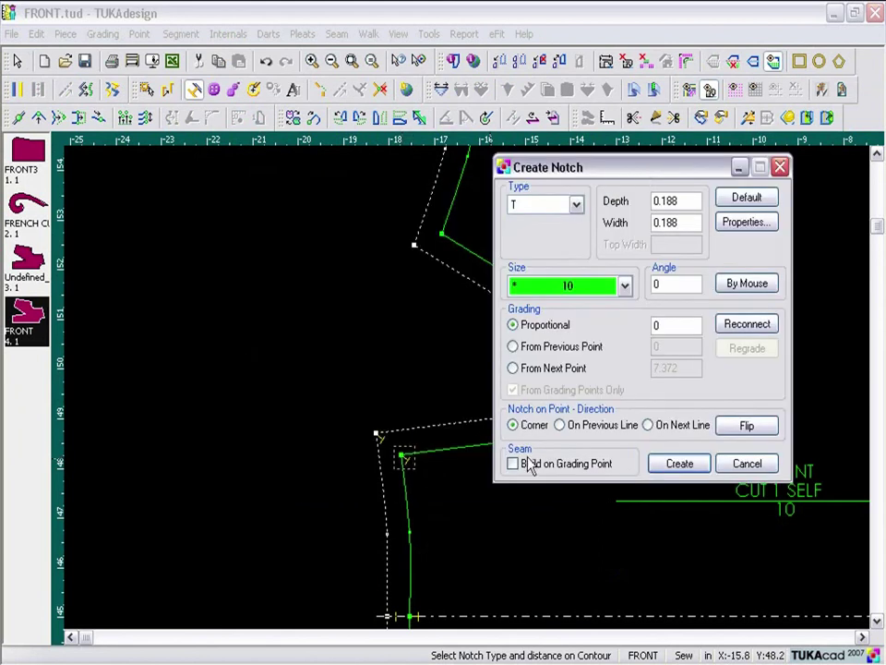
pyautogui.click(649, 426)
pyautogui.click(679, 463)
# Create a T notch at the upper dart leg's outer end, directed On Previous Line
pyautogui.click(443, 233)
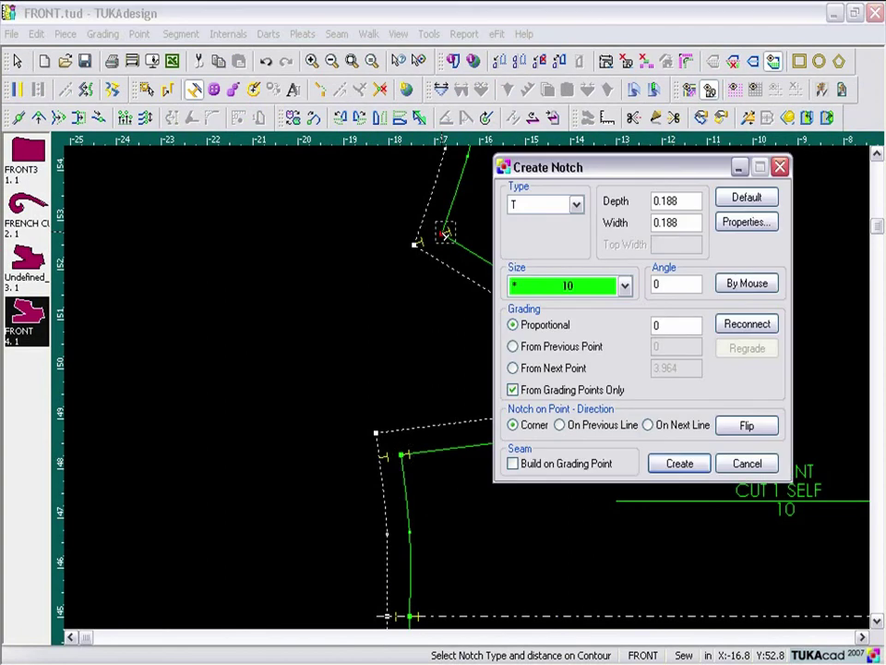
pyautogui.click(560, 426)
pyautogui.click(677, 464)
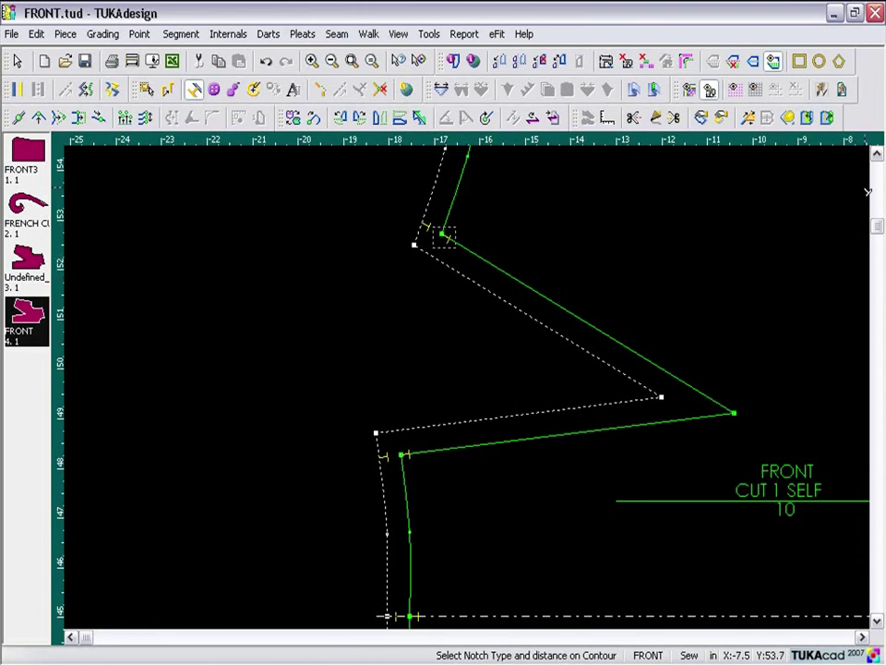
# Create a T notch at the corner where the hem meets the side seam, directed On Next Line
pyautogui.click(878, 155)
pyautogui.click(878, 155)
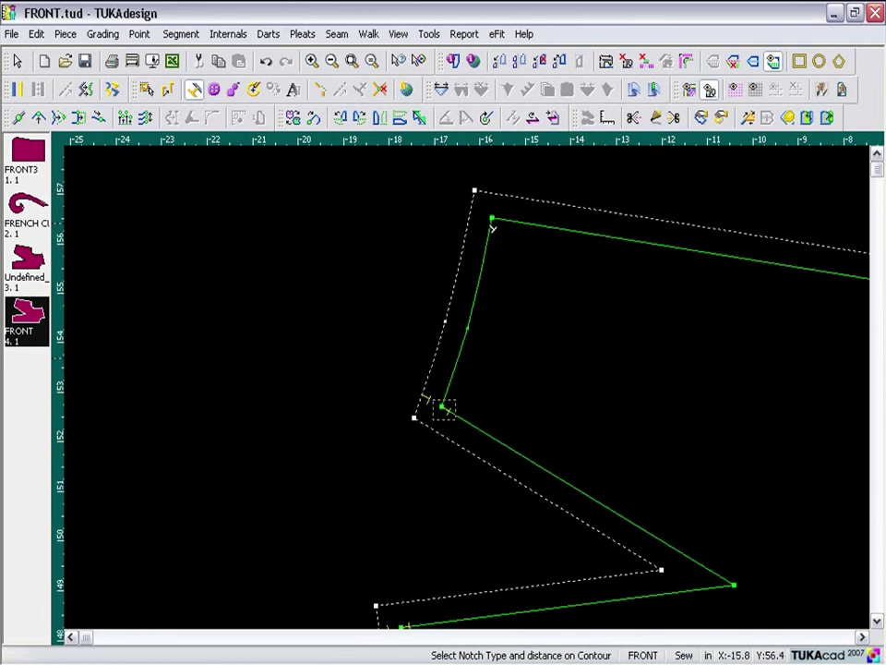
pyautogui.click(494, 221)
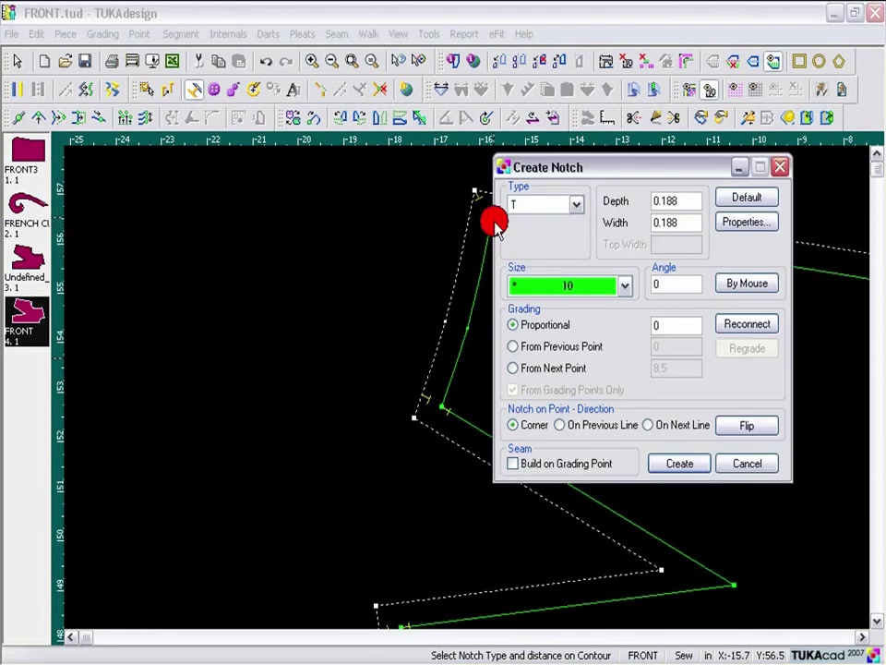
pyautogui.click(650, 425)
pyautogui.click(680, 465)
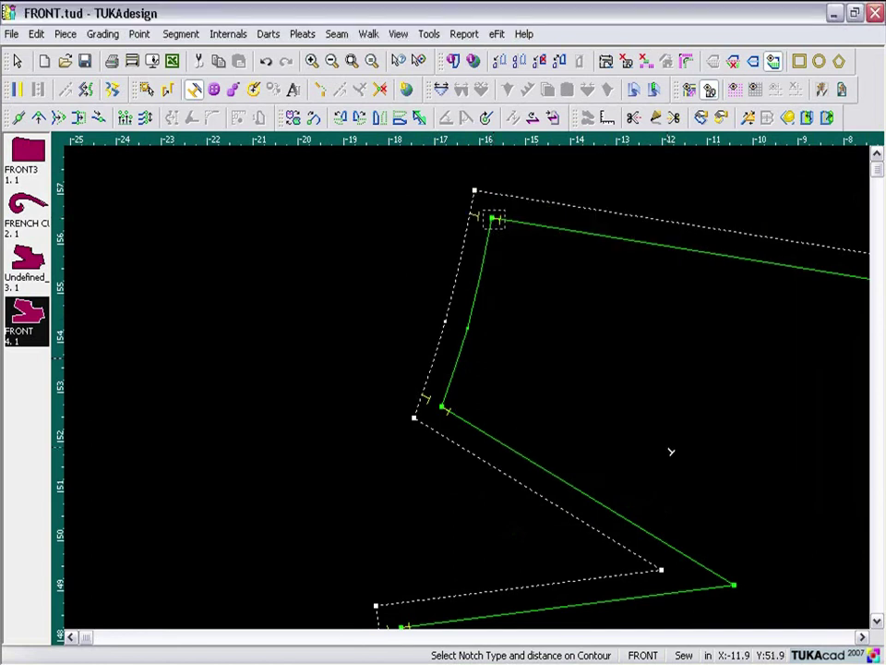
pyautogui.scroll(-3, 671, 452)
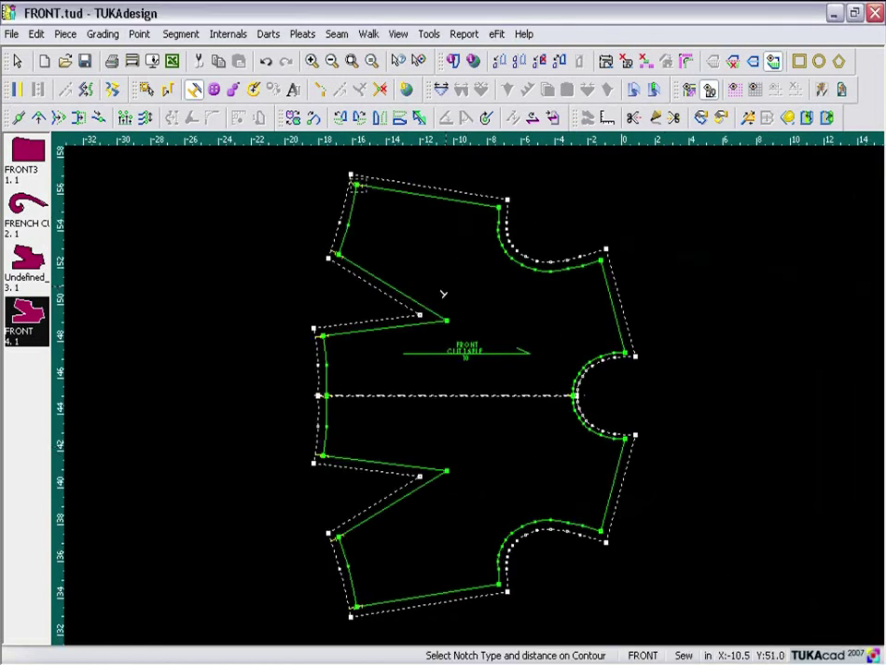
# Create a T notch at the underarm corner where the side seam meets the armhole, directed On Previous Line
pyautogui.scroll(3, 478, 400)
pyautogui.scroll(1, 478, 400)
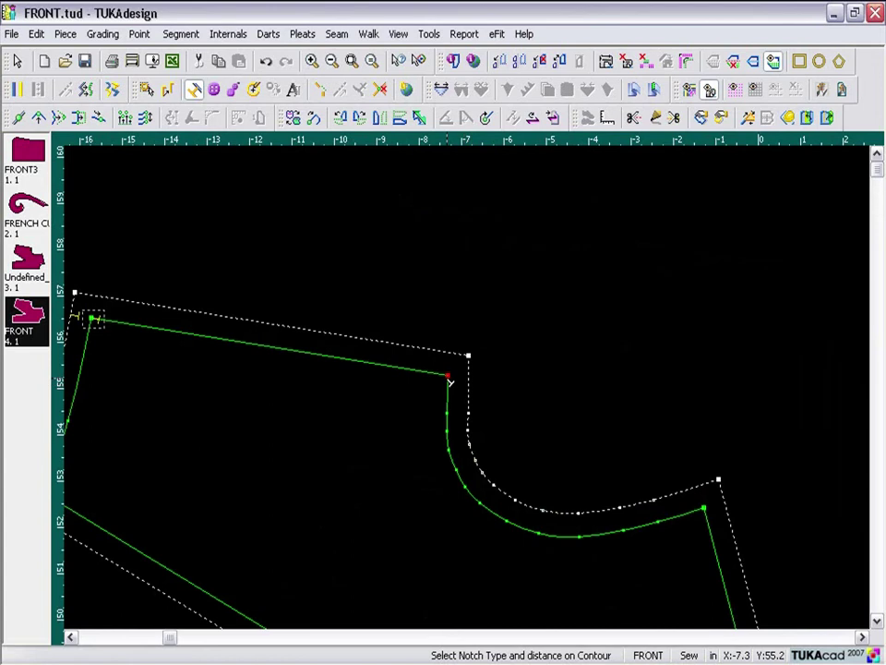
pyautogui.click(449, 378)
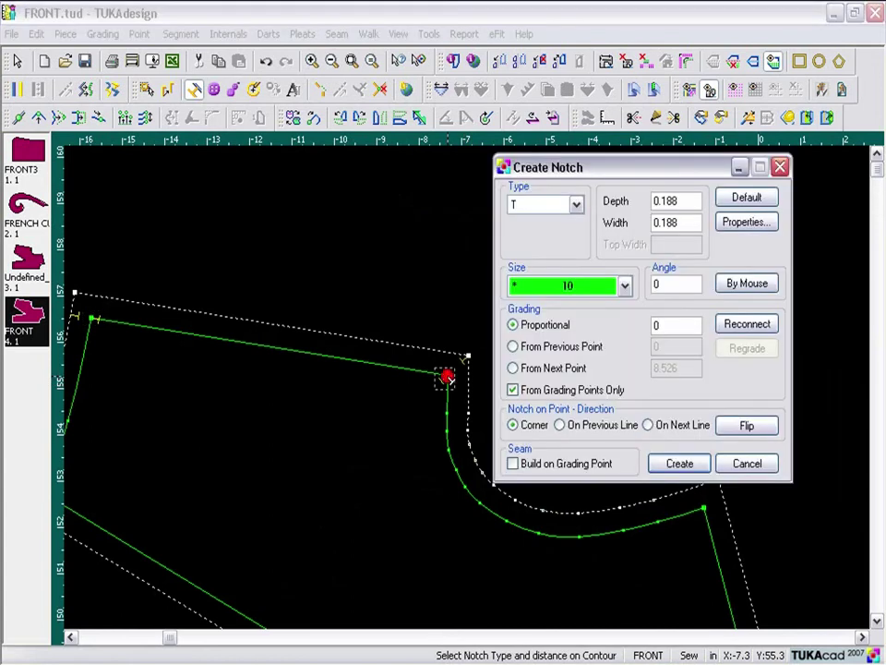
pyautogui.click(565, 424)
pyautogui.click(666, 462)
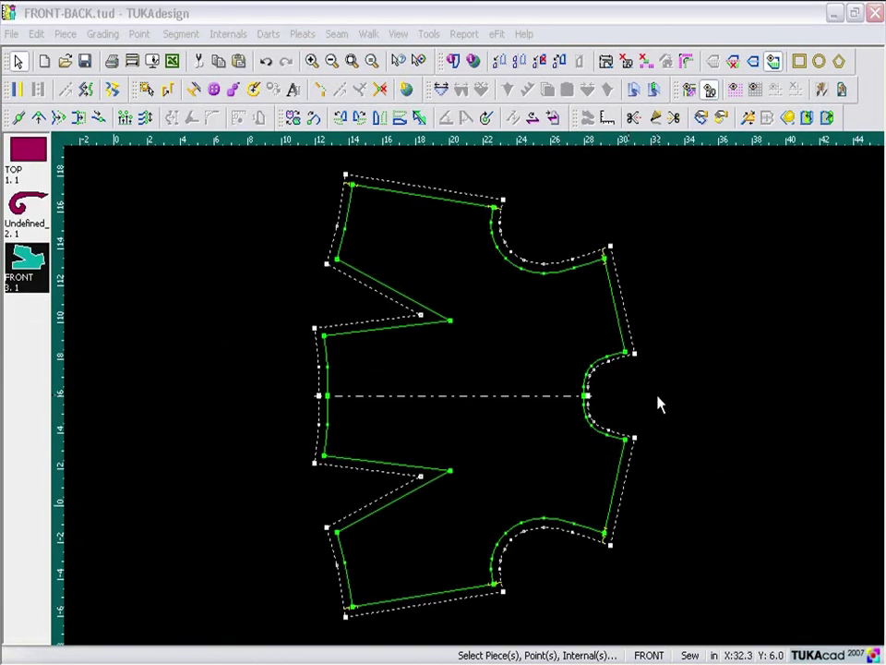
# Delete the dart's apex point and create an overlapping dart between its leg ends, depth 7.5, Drill mode, pivot diameter 0.25, 0.5 from the dart top
pyautogui.click(452, 322)
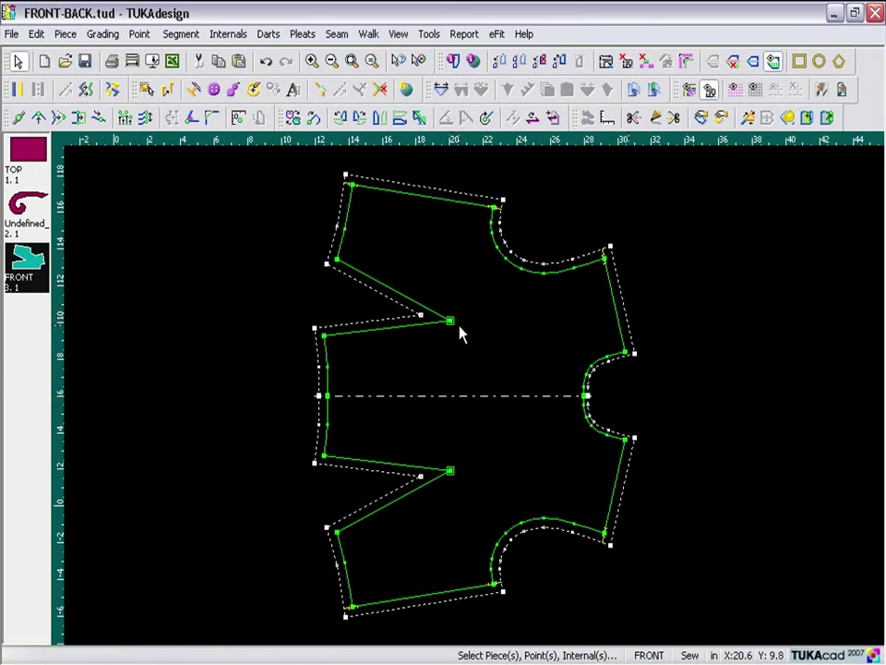
pyautogui.press('Delete')
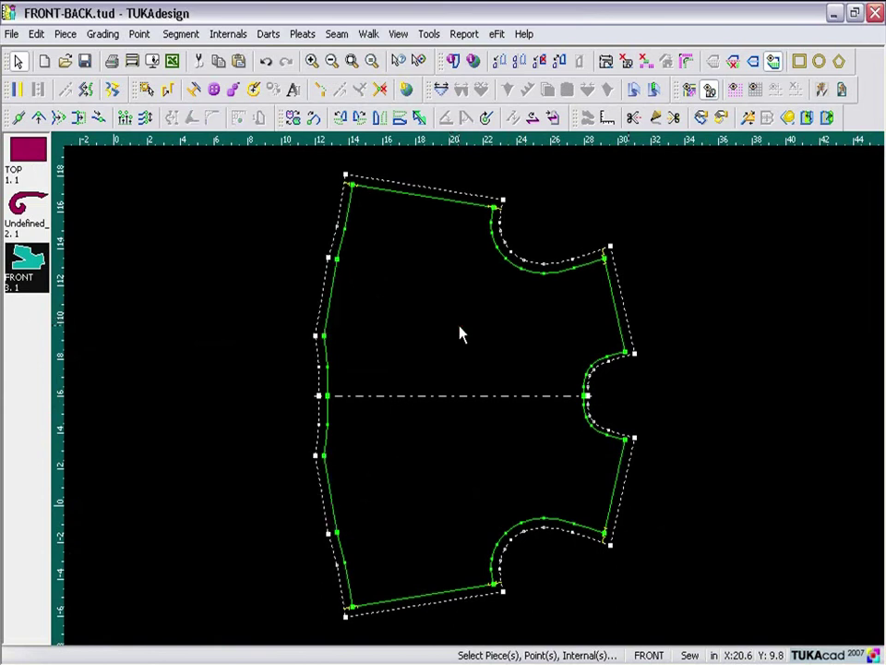
pyautogui.click(318, 337)
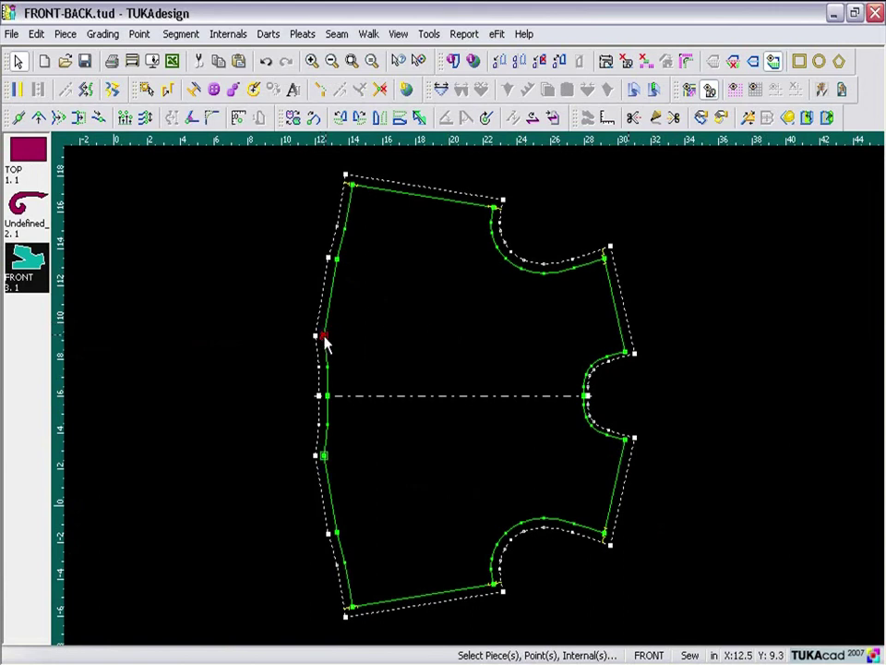
pyautogui.click(335, 259)
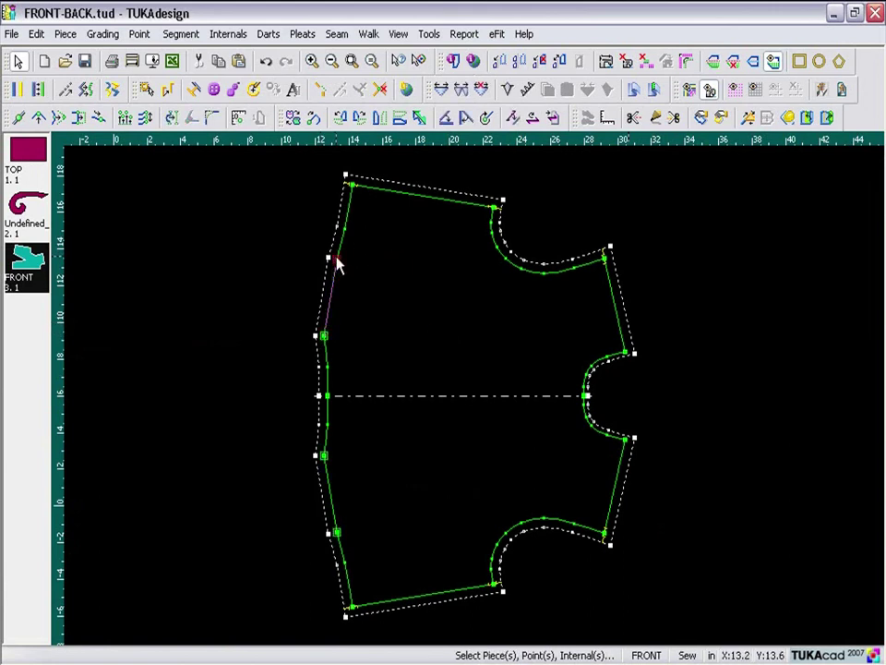
pyautogui.click(509, 91)
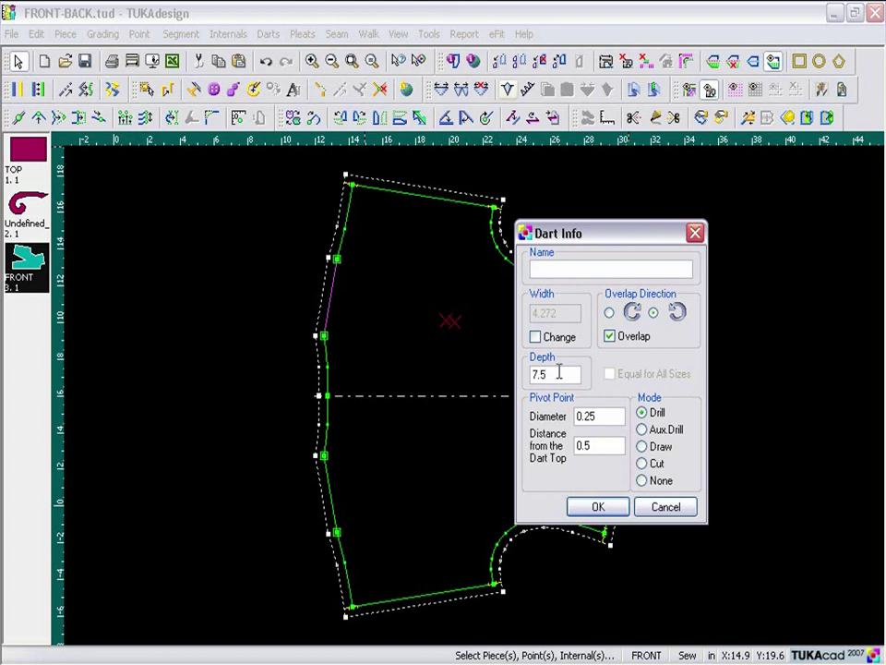
pyautogui.click(637, 416)
pyautogui.click(606, 449)
pyautogui.click(599, 510)
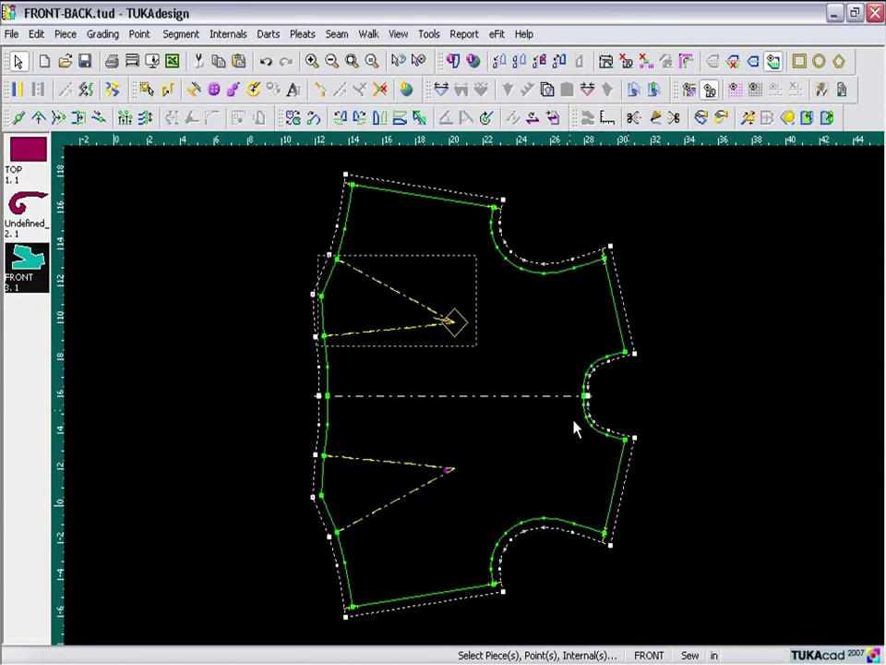
# Turn on the grain line display among the internals in the Piece View settings
pyautogui.rightClick(674, 274)
pyautogui.click(702, 282)
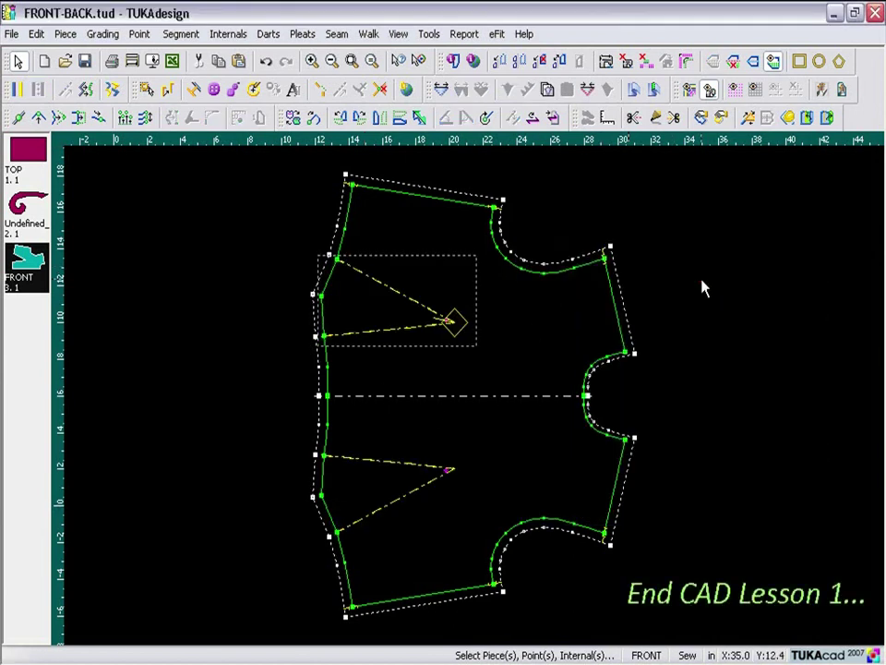
pyautogui.doubleClick(697, 288)
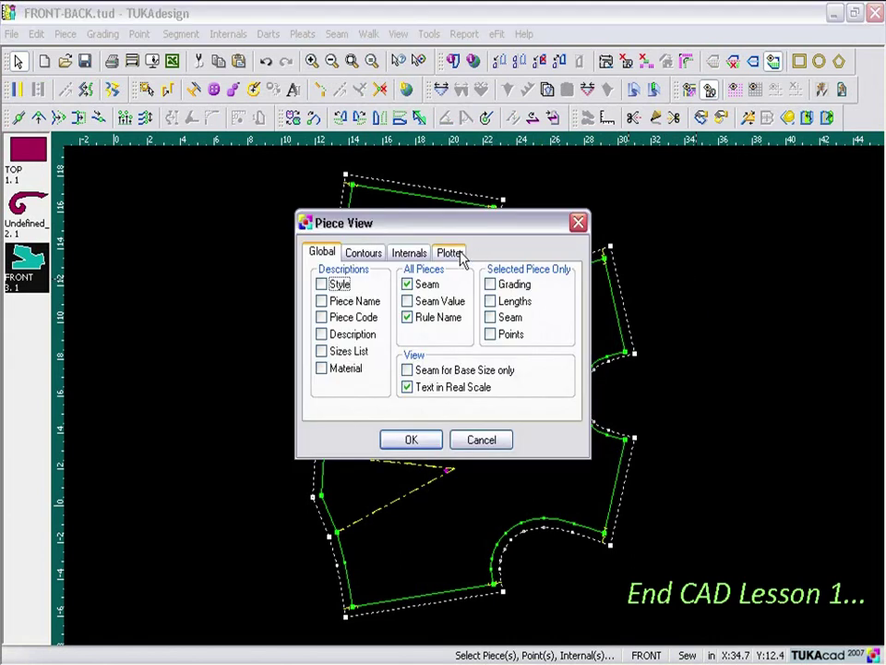
pyautogui.click(405, 253)
pyautogui.click(338, 285)
pyautogui.click(411, 440)
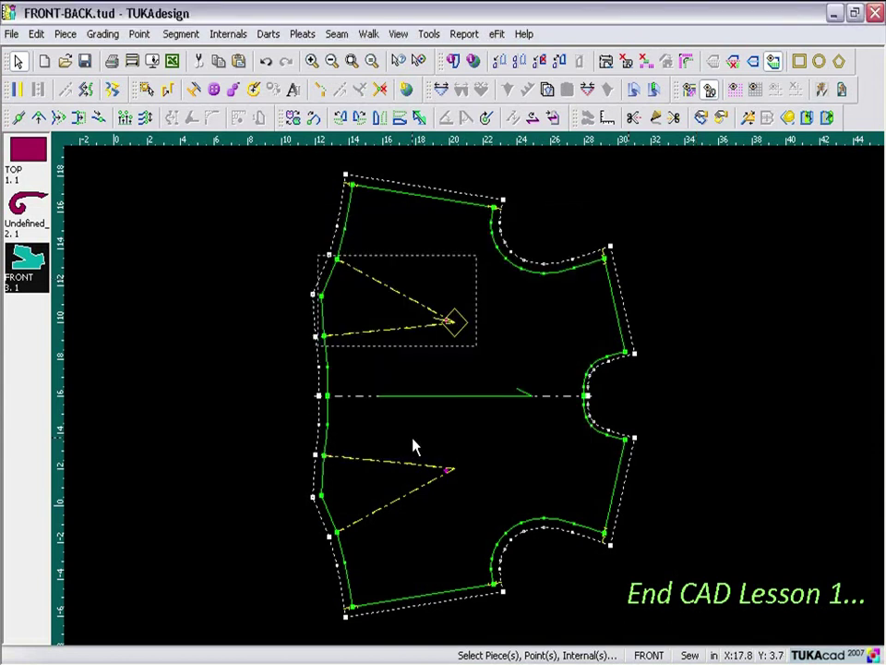